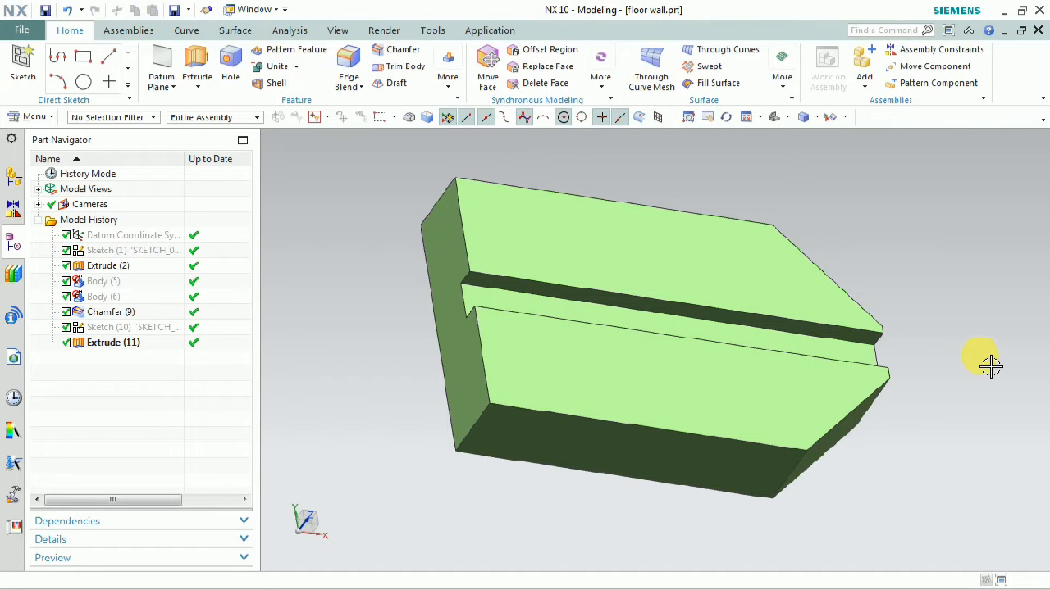
Step: Switch the floor wall part from Modeling to the Manufacturing application
{"action": "middle_click_drag", "start_coordinate": [970, 342], "coordinate": [909, 351]}
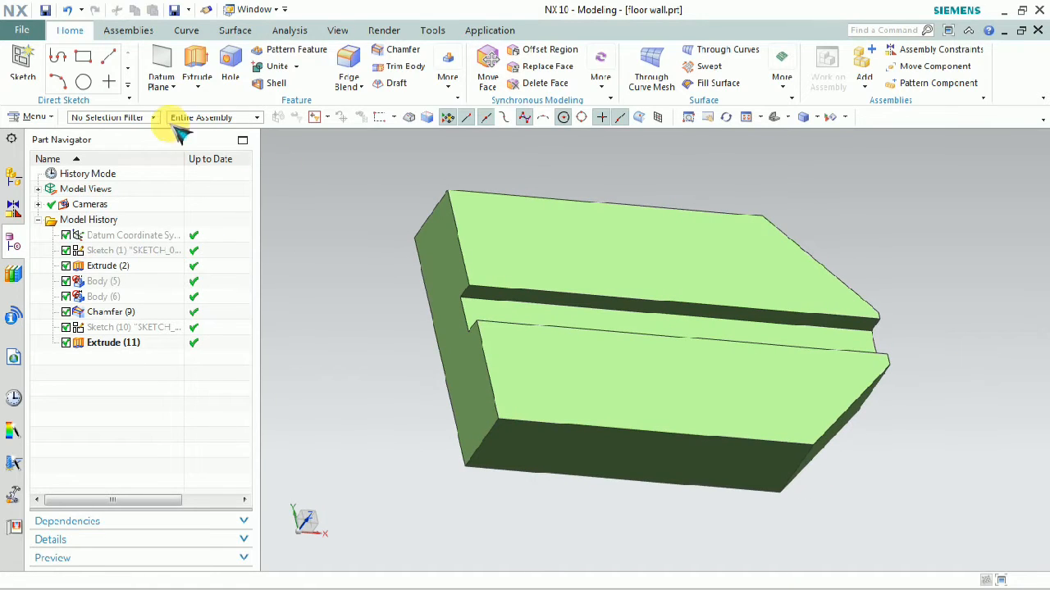
{"action": "left_click", "coordinate": [482, 31]}
{"action": "left_click", "coordinate": [245, 72]}
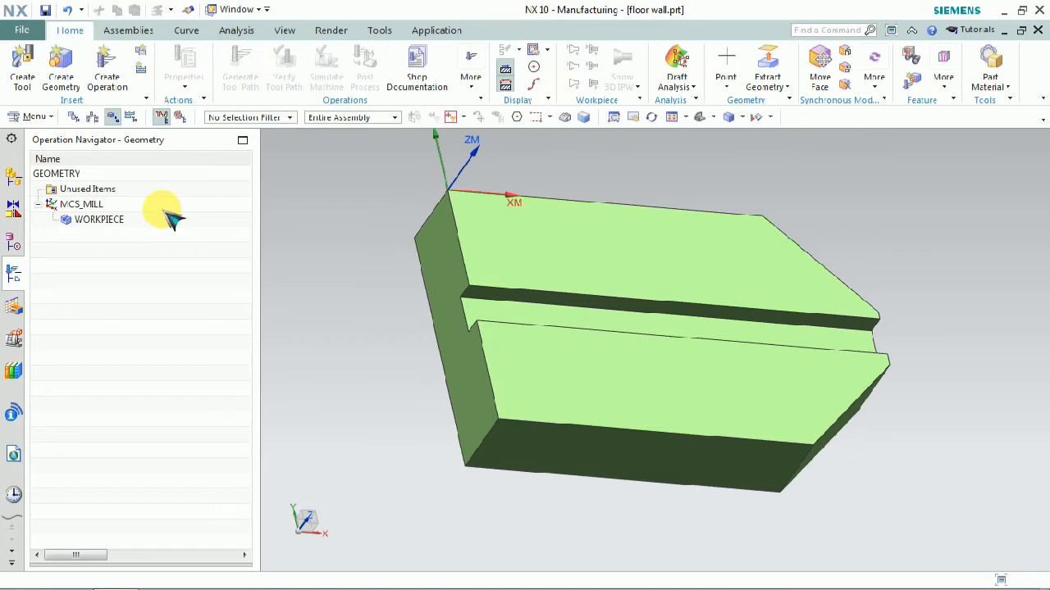
Step: Edit MCS_MILL and move the machine coordinate system to the front-left top corner of the part
{"action": "left_click", "coordinate": [105, 205]}
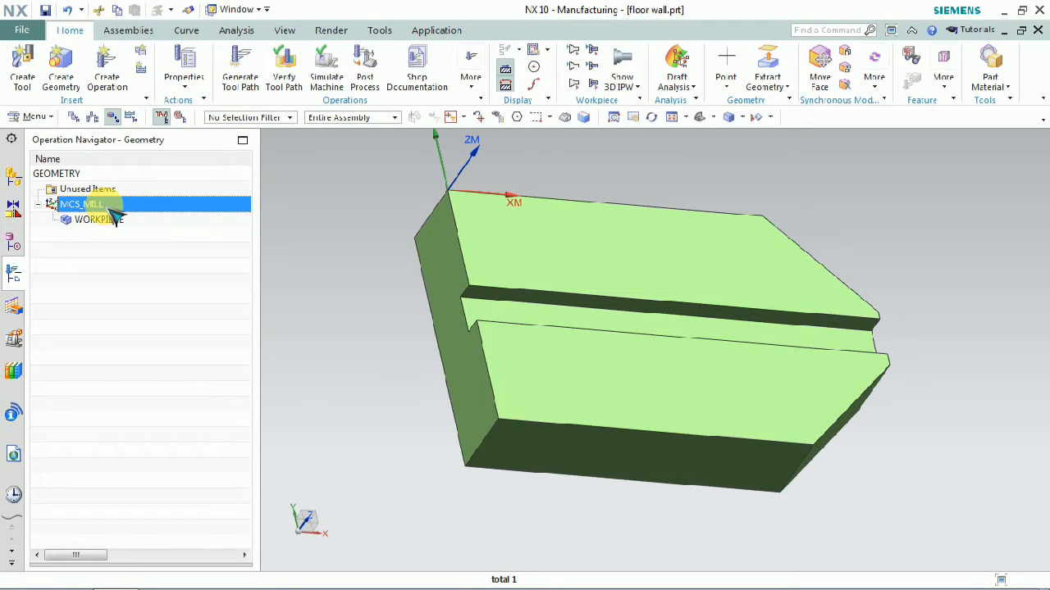
{"action": "left_click", "coordinate": [102, 207]}
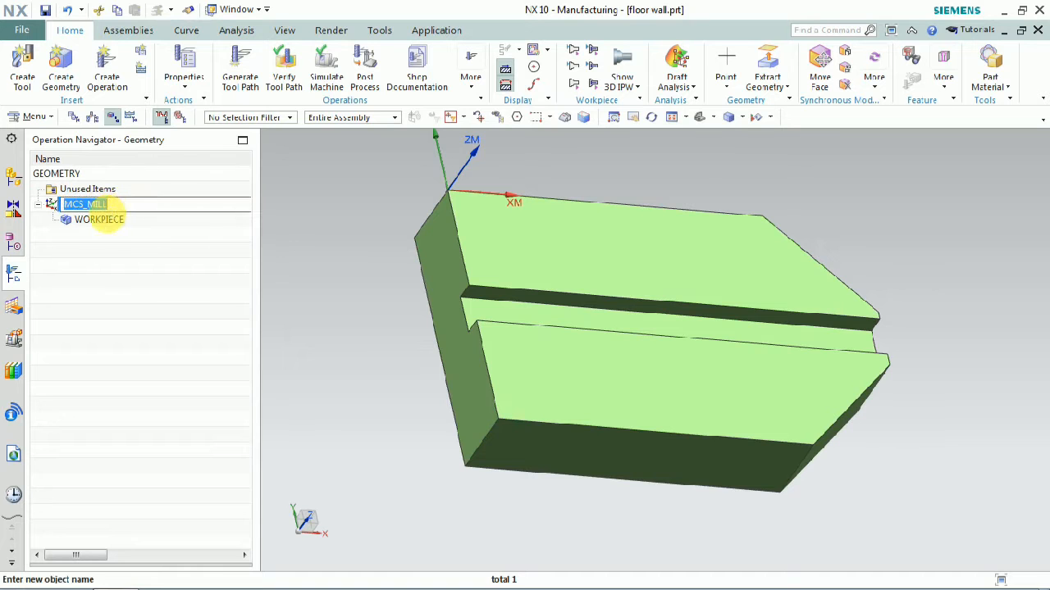
{"action": "left_click", "coordinate": [103, 218]}
{"action": "right_click", "coordinate": [107, 206]}
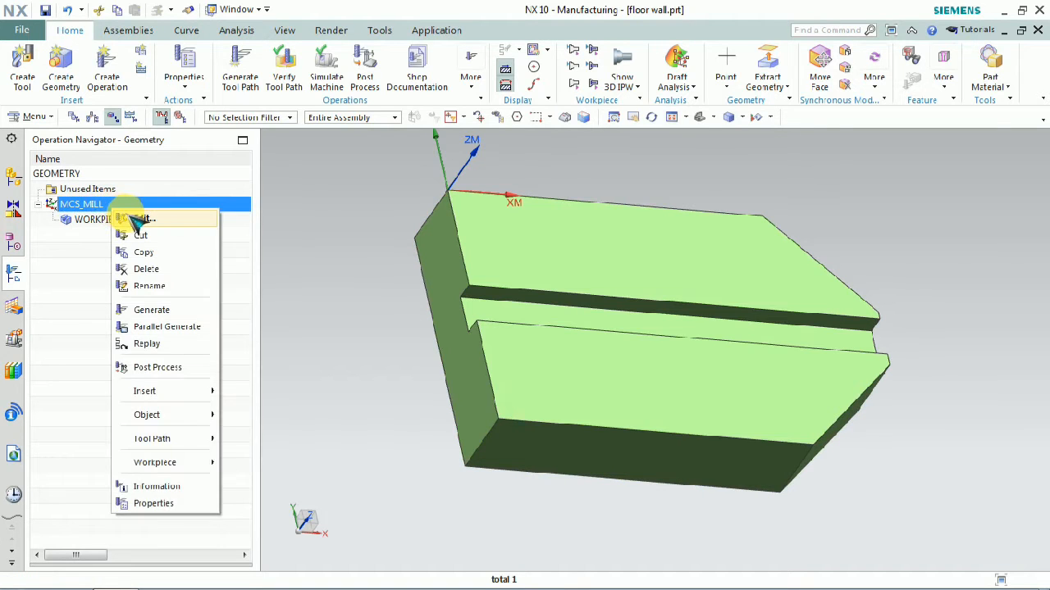
{"action": "left_click", "coordinate": [136, 219]}
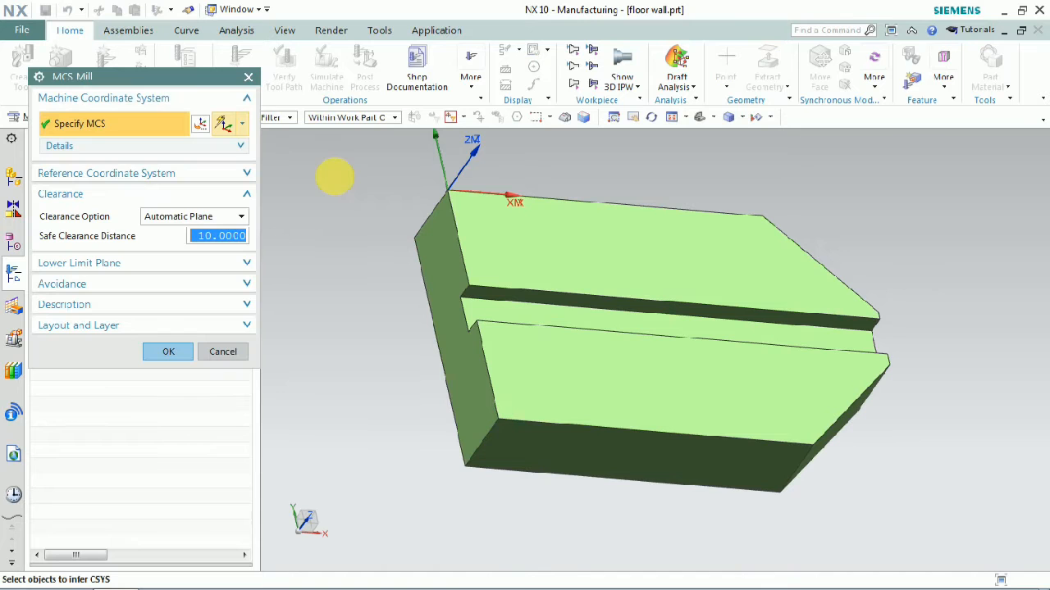
{"action": "left_click", "coordinate": [509, 425]}
{"action": "left_click", "coordinate": [201, 123]}
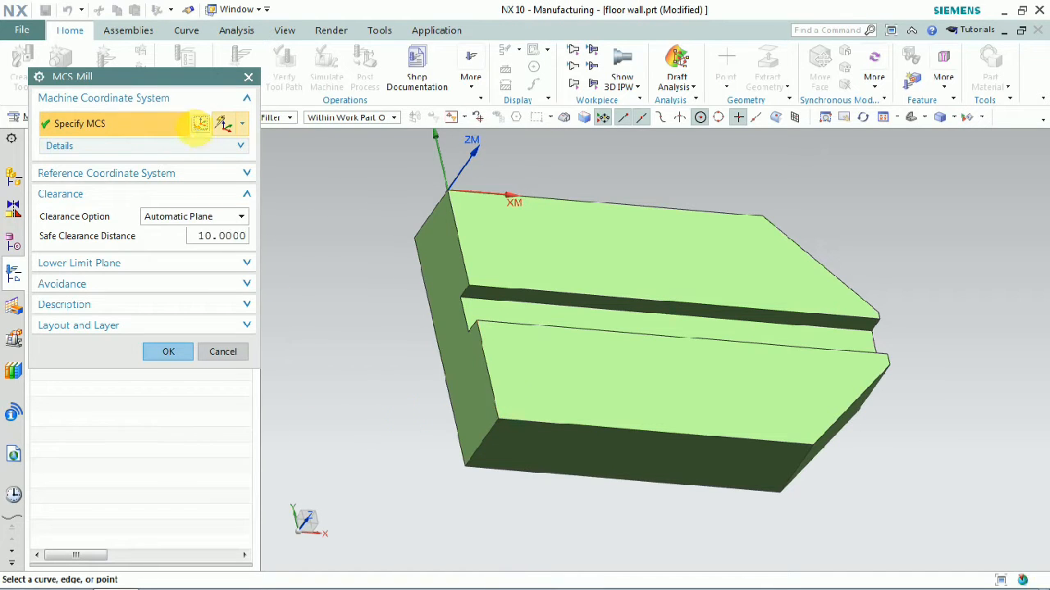
{"action": "left_click", "coordinate": [509, 423]}
{"action": "left_click", "coordinate": [164, 262]}
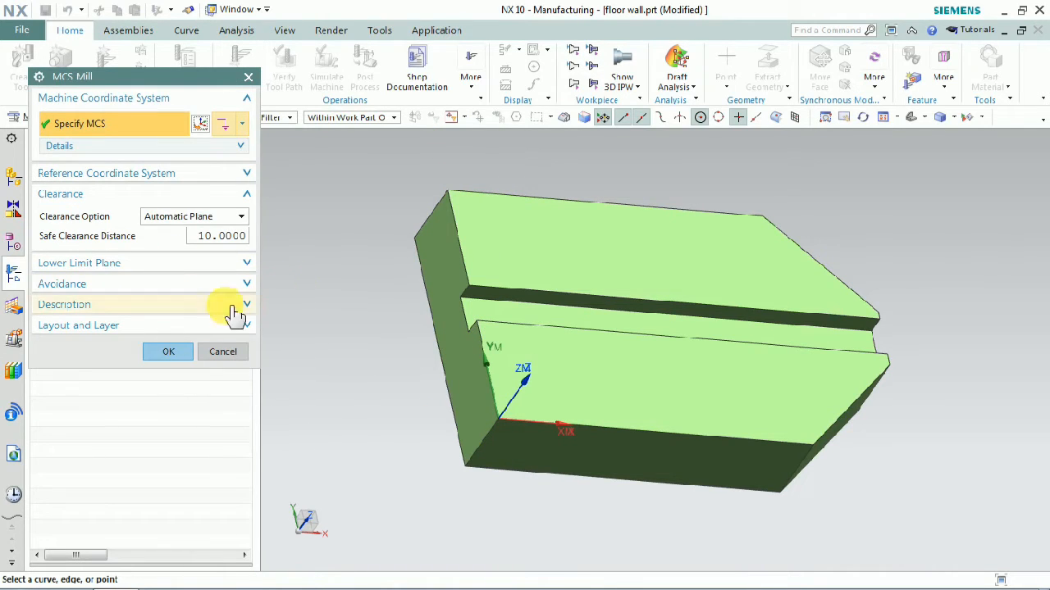
{"action": "left_click", "coordinate": [168, 351]}
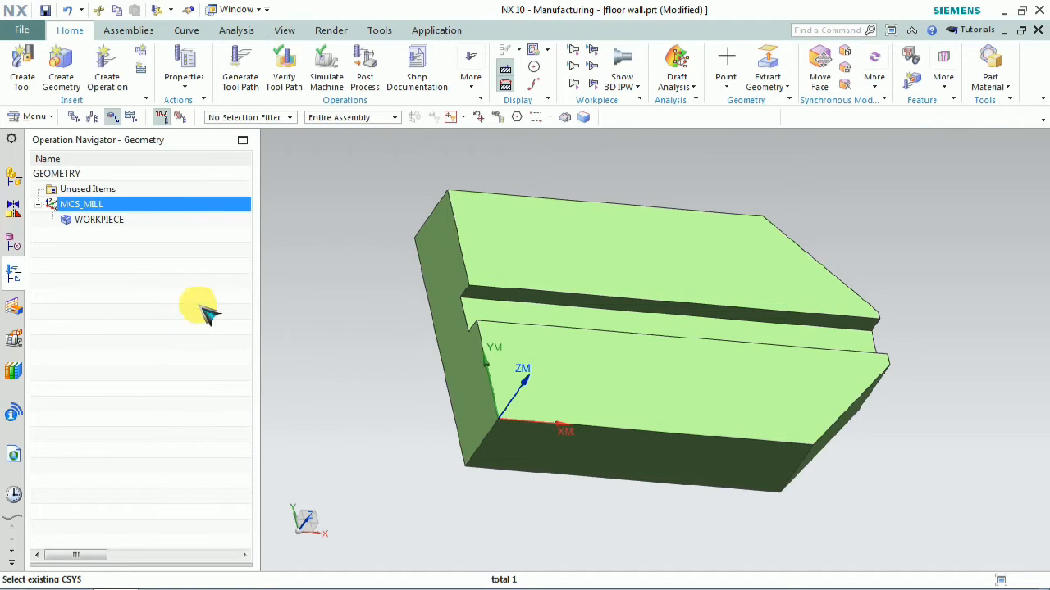
Step: Check WORKPIECE's part geometry and confirm its blank as Part Outline along +ZM with zero limits and offset
{"action": "left_click", "coordinate": [131, 222]}
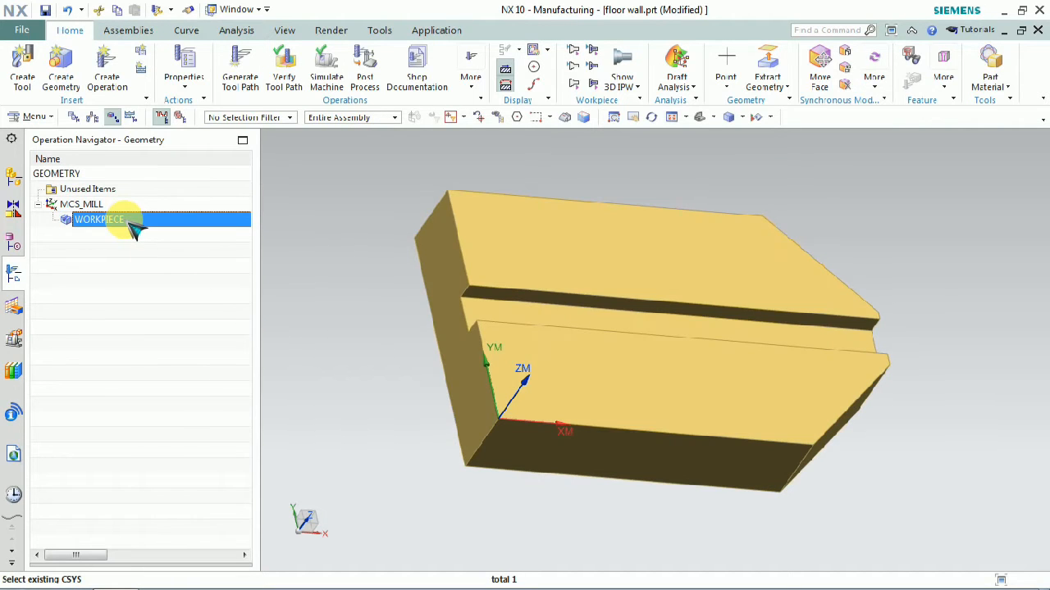
{"action": "right_click", "coordinate": [133, 228]}
{"action": "left_click", "coordinate": [168, 232]}
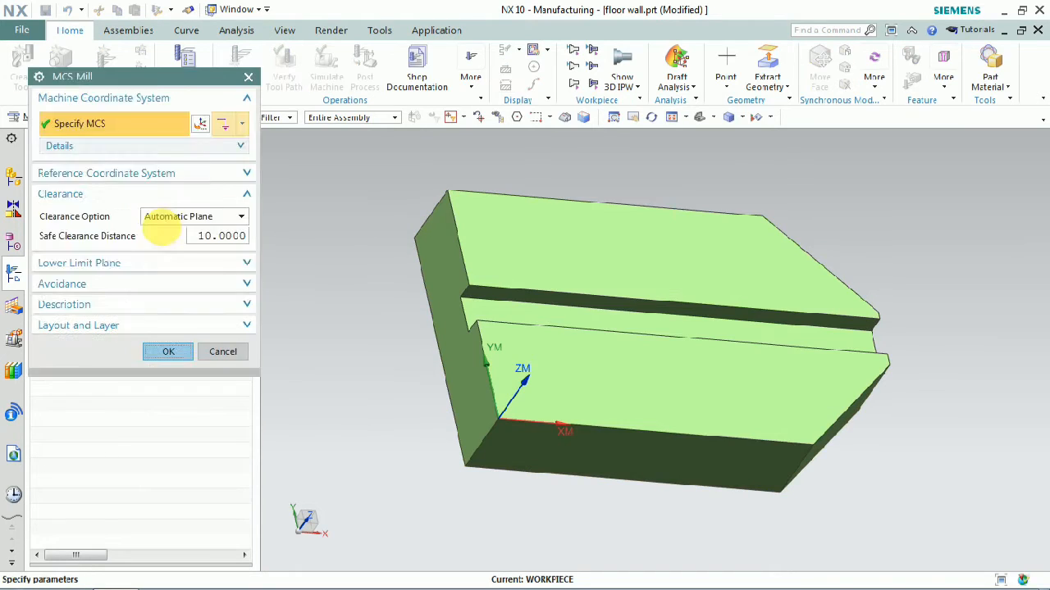
{"action": "left_click", "coordinate": [211, 123]}
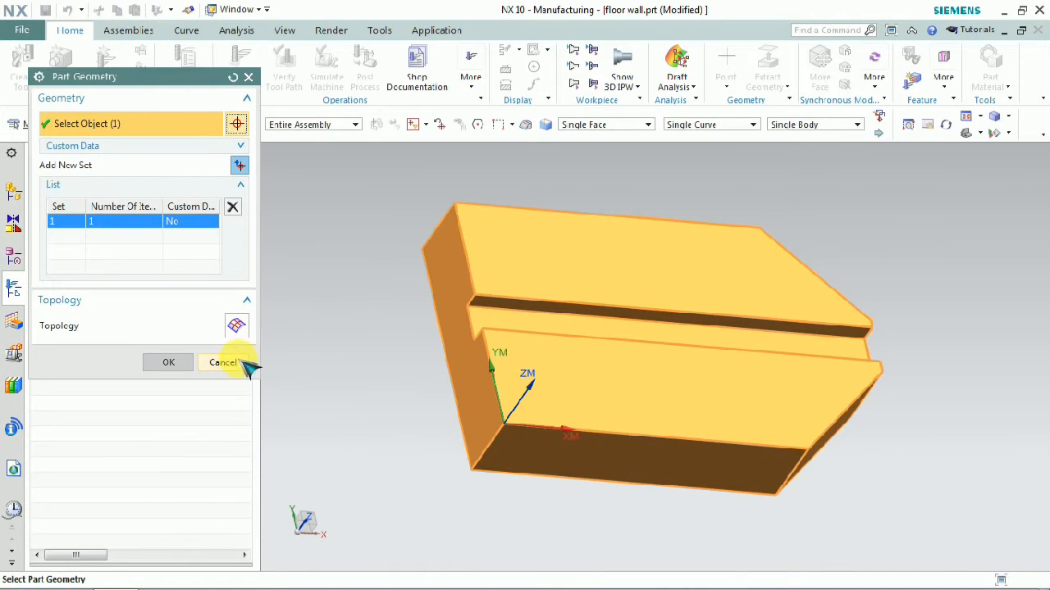
{"action": "left_click", "coordinate": [237, 364]}
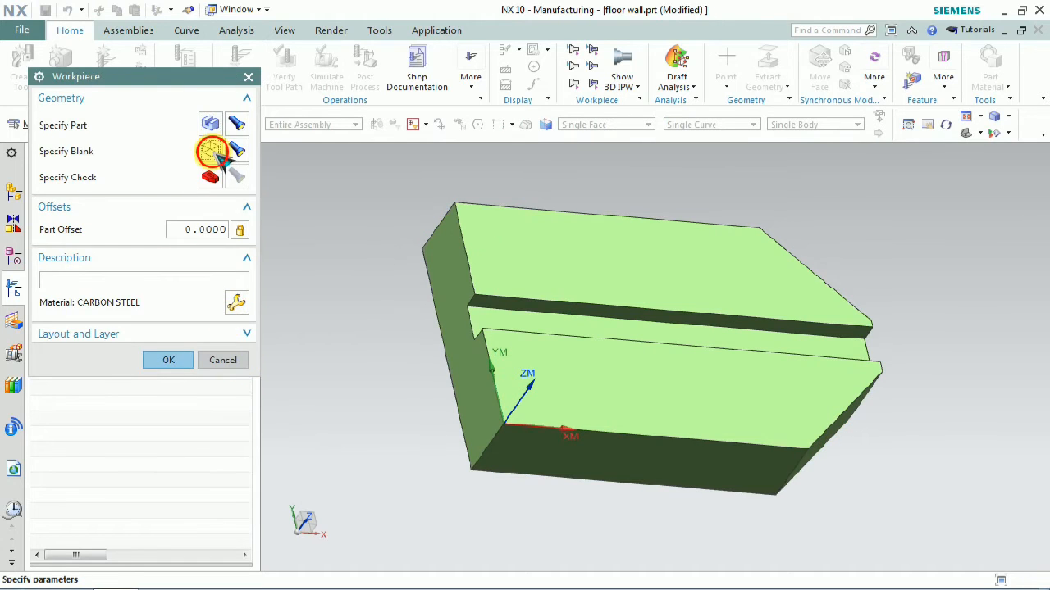
{"action": "left_click", "coordinate": [205, 138]}
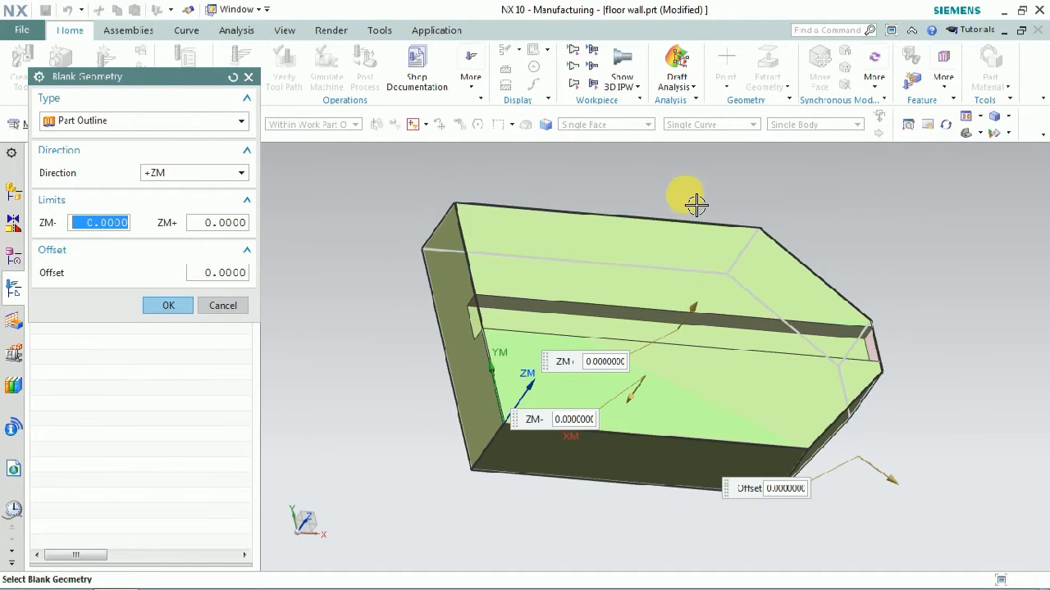
{"action": "middle_click_drag", "start_coordinate": [858, 266], "coordinate": [836, 246]}
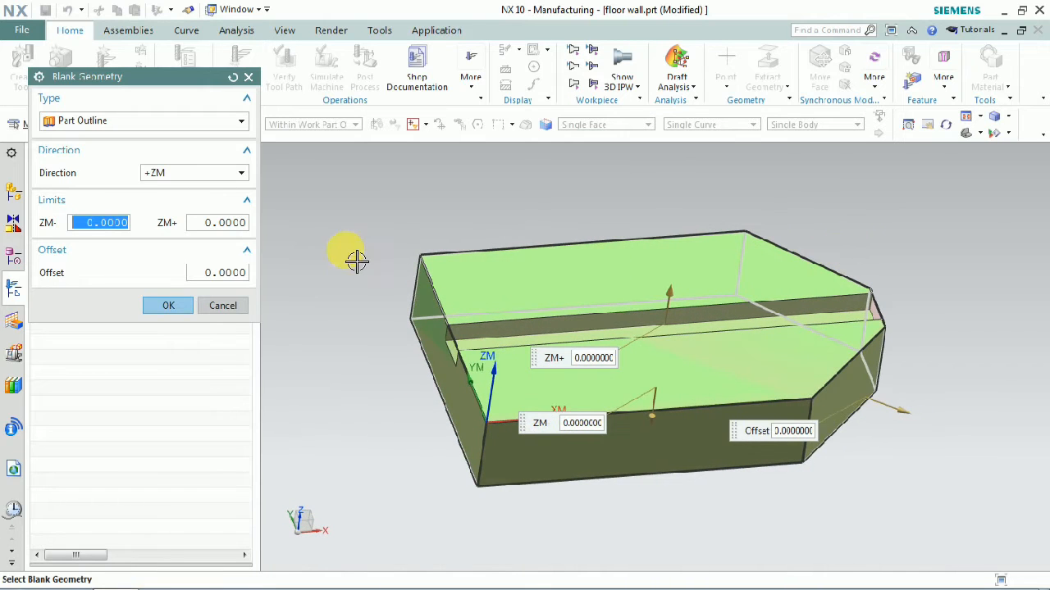
{"action": "left_click", "coordinate": [170, 305]}
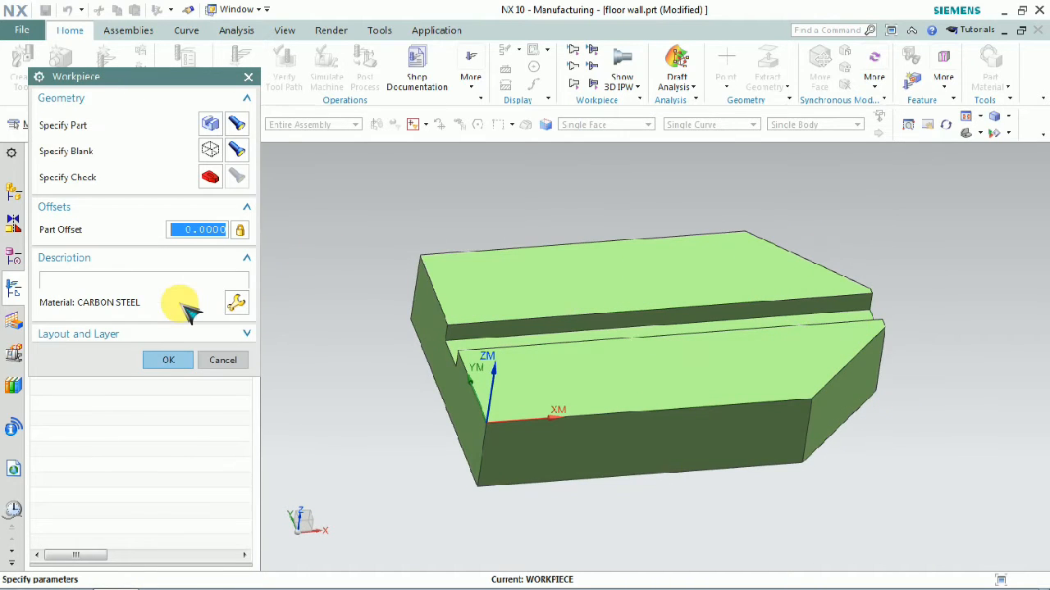
{"action": "left_click", "coordinate": [186, 360]}
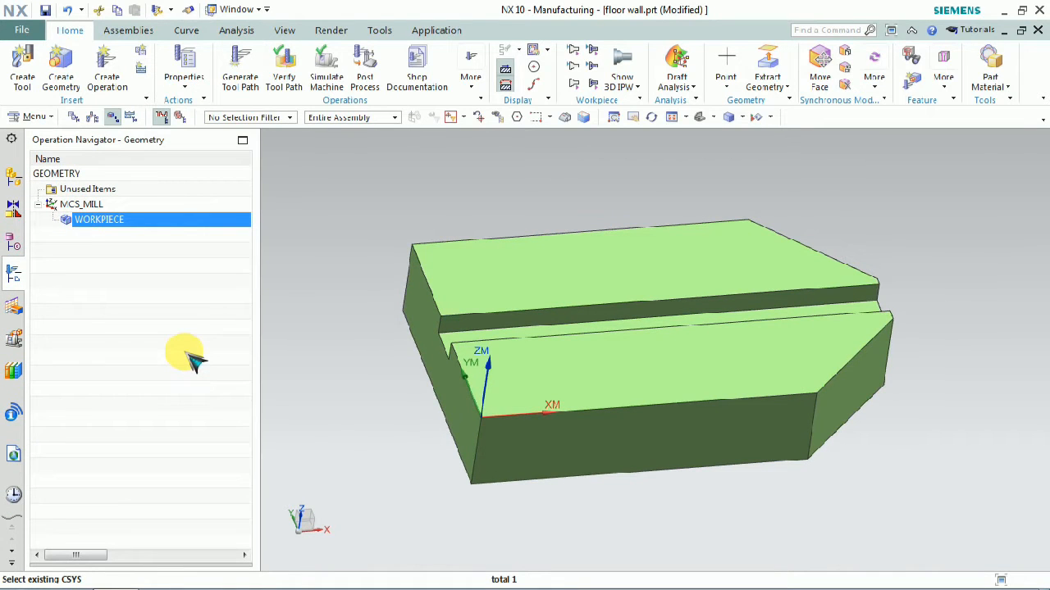
Step: Insert a mill_planar Planar Profile operation under WORKPIECE using the MILL tool
{"action": "right_click", "coordinate": [125, 221]}
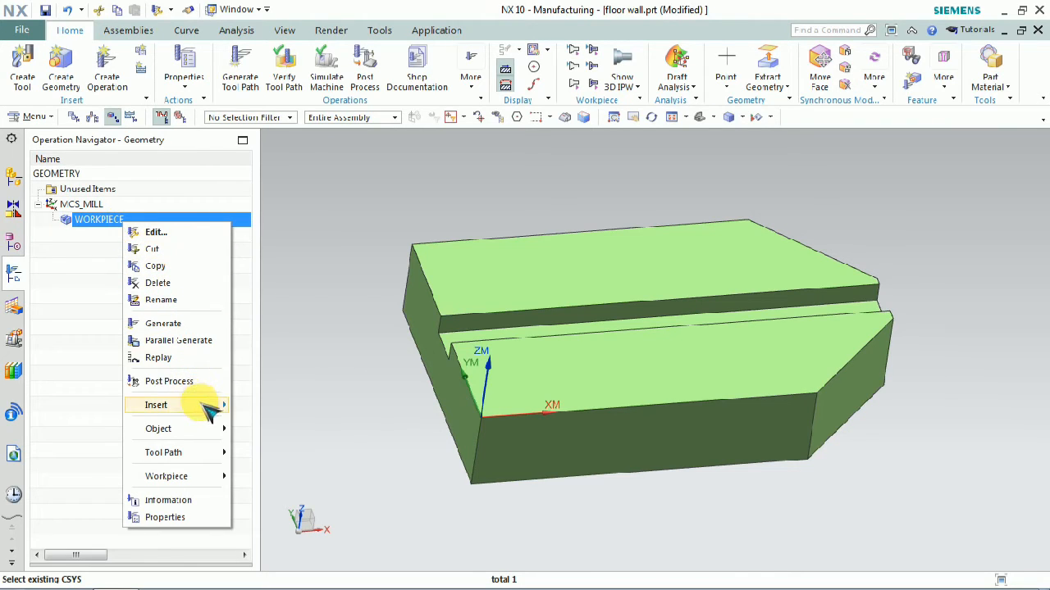
{"action": "mouse_move", "coordinate": [215, 405]}
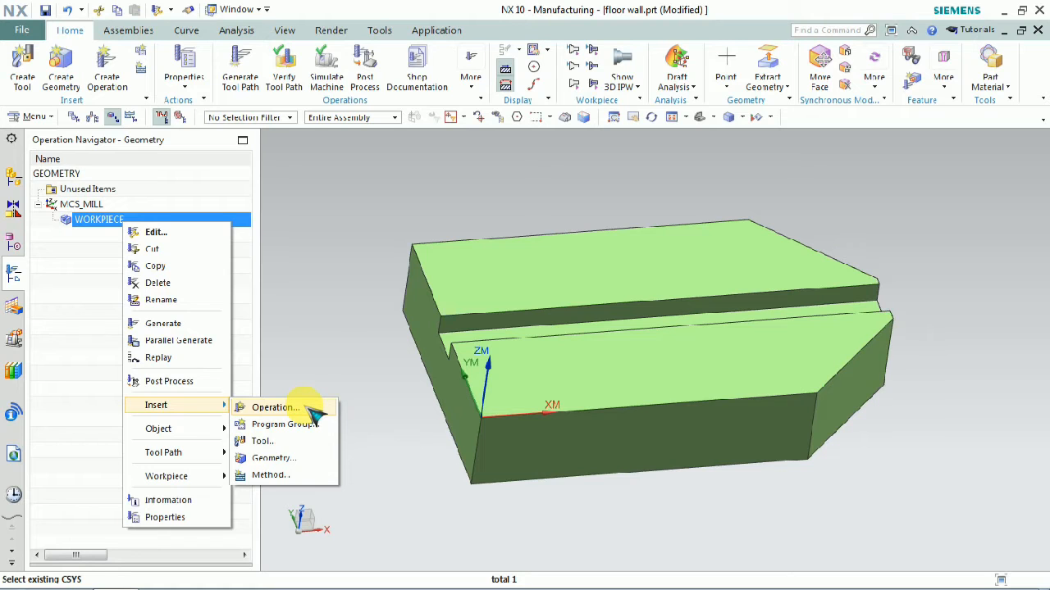
{"action": "left_click", "coordinate": [276, 408]}
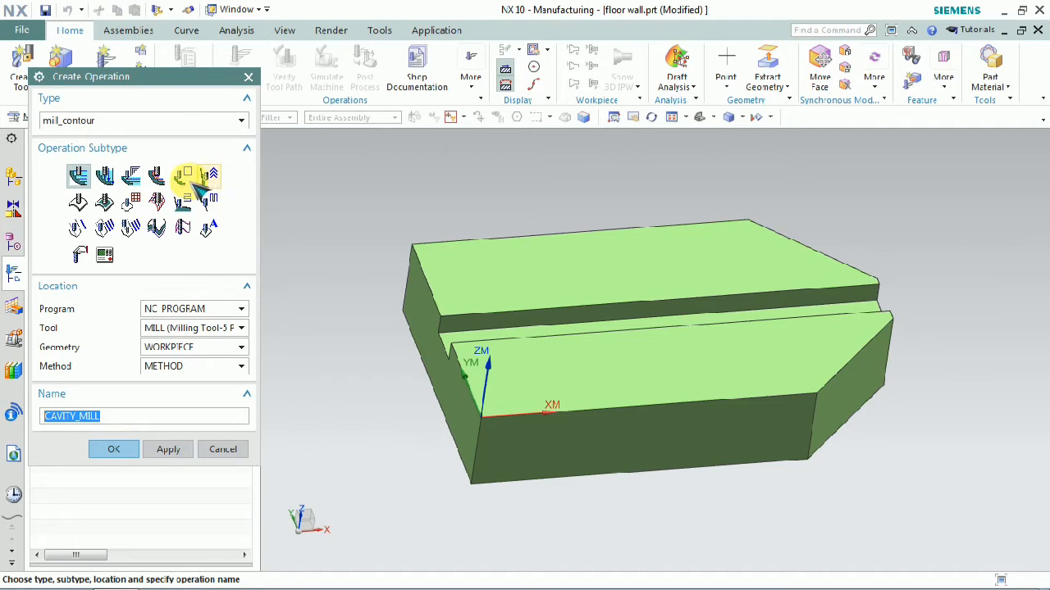
{"action": "left_click", "coordinate": [181, 123]}
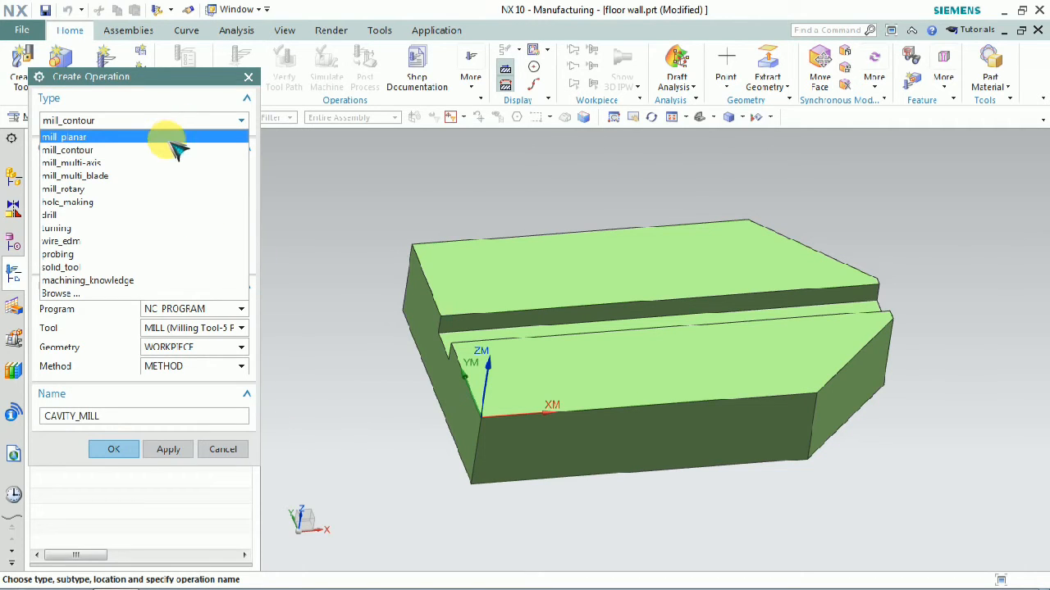
{"action": "left_click", "coordinate": [169, 137]}
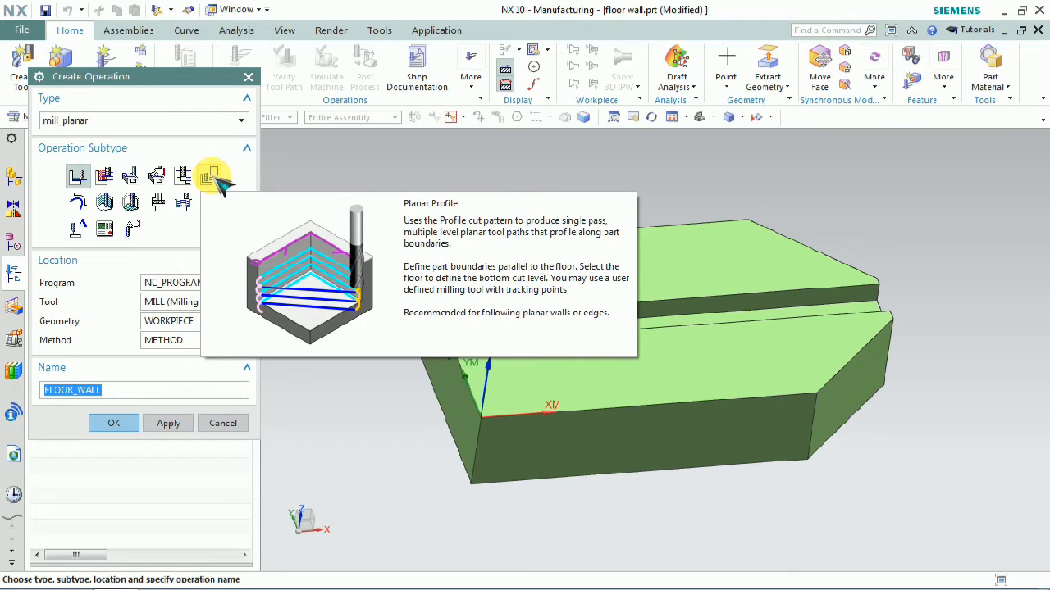
{"action": "left_click", "coordinate": [211, 177]}
{"action": "left_click", "coordinate": [115, 424]}
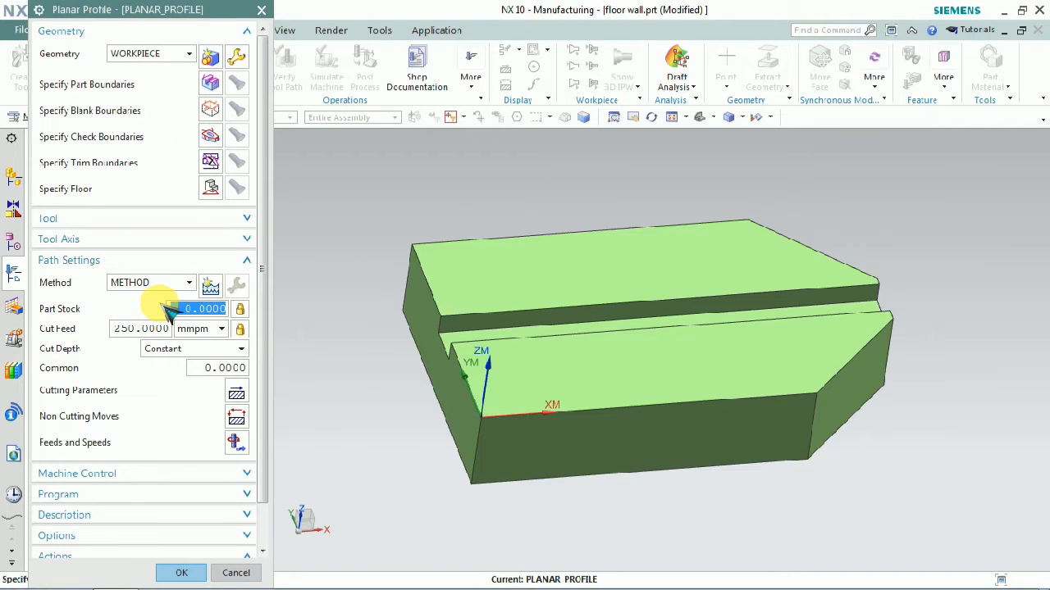
Step: Start a part boundary for the planar profile from curves or edges and set its type to Open
{"action": "left_click", "coordinate": [210, 84]}
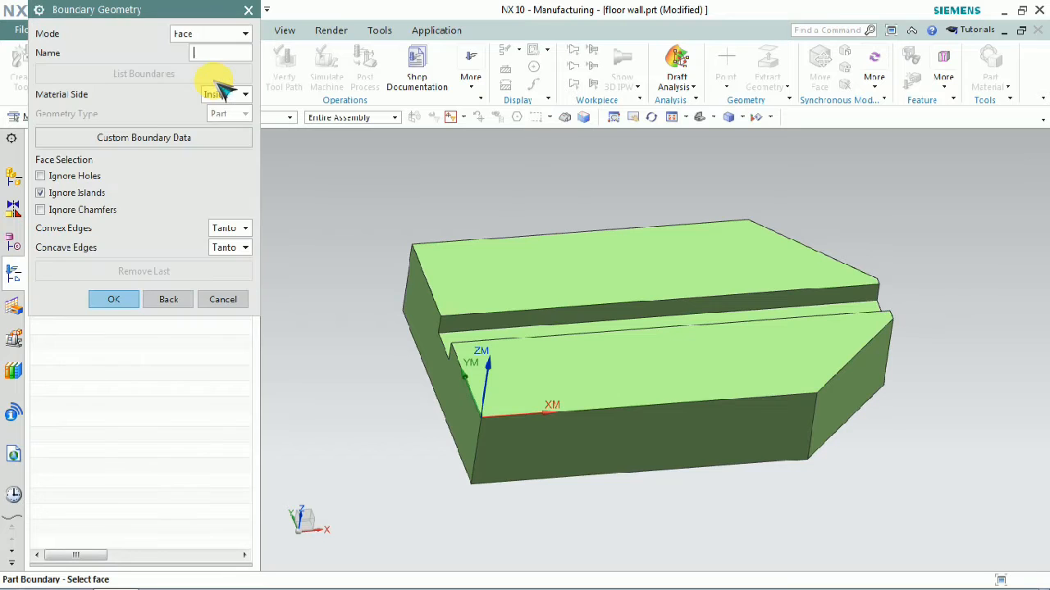
{"action": "left_click", "coordinate": [204, 33]}
{"action": "left_click", "coordinate": [209, 50]}
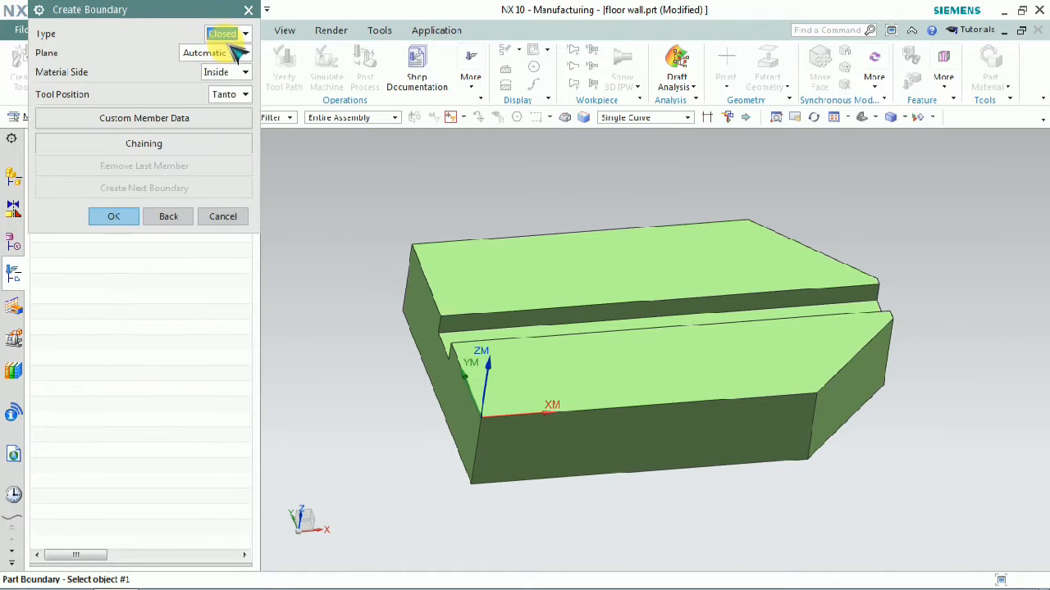
{"action": "left_click", "coordinate": [243, 36]}
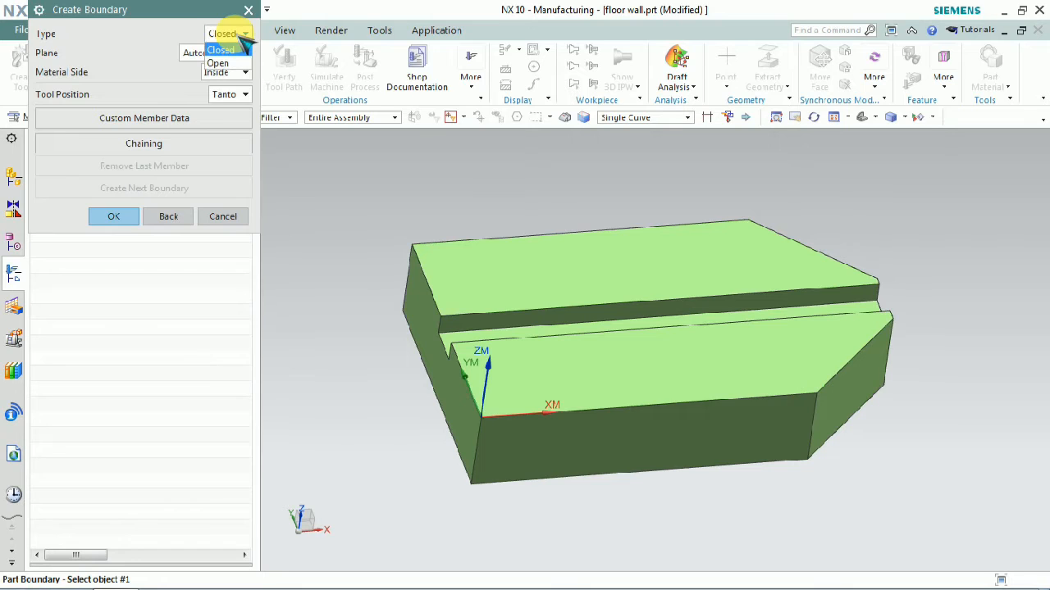
{"action": "left_click", "coordinate": [238, 63]}
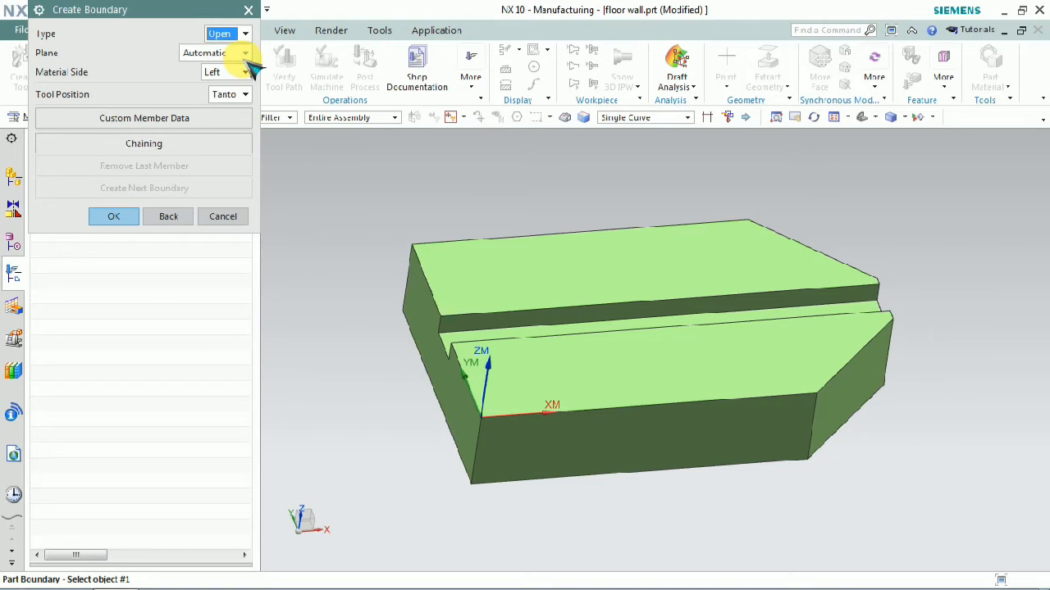
Step: Set the boundary plane to User-Defined on the top face behind the slot with 0 mm offset
{"action": "left_click", "coordinate": [243, 54]}
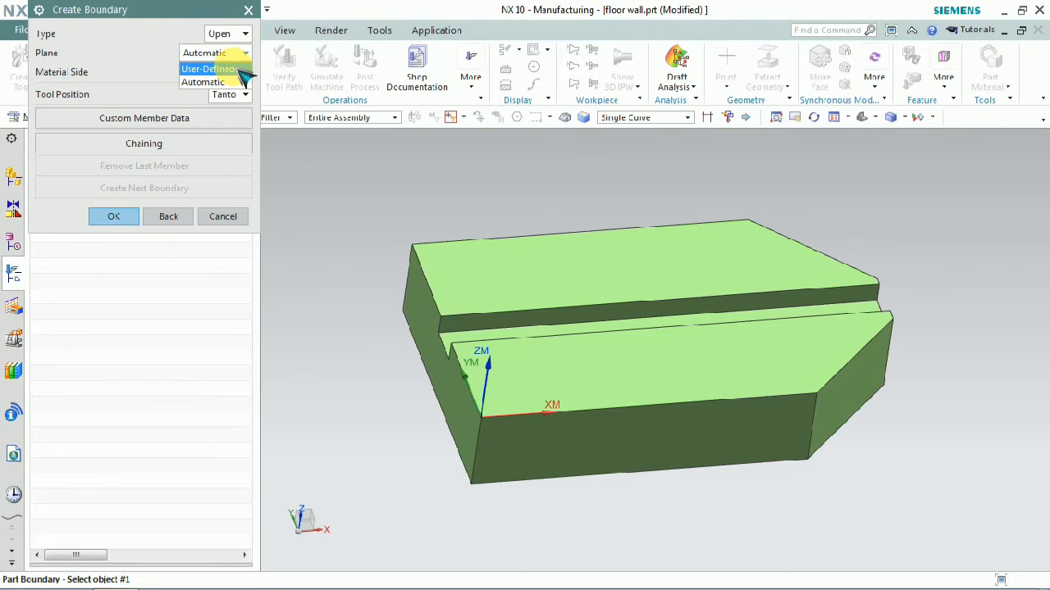
{"action": "left_click", "coordinate": [230, 68]}
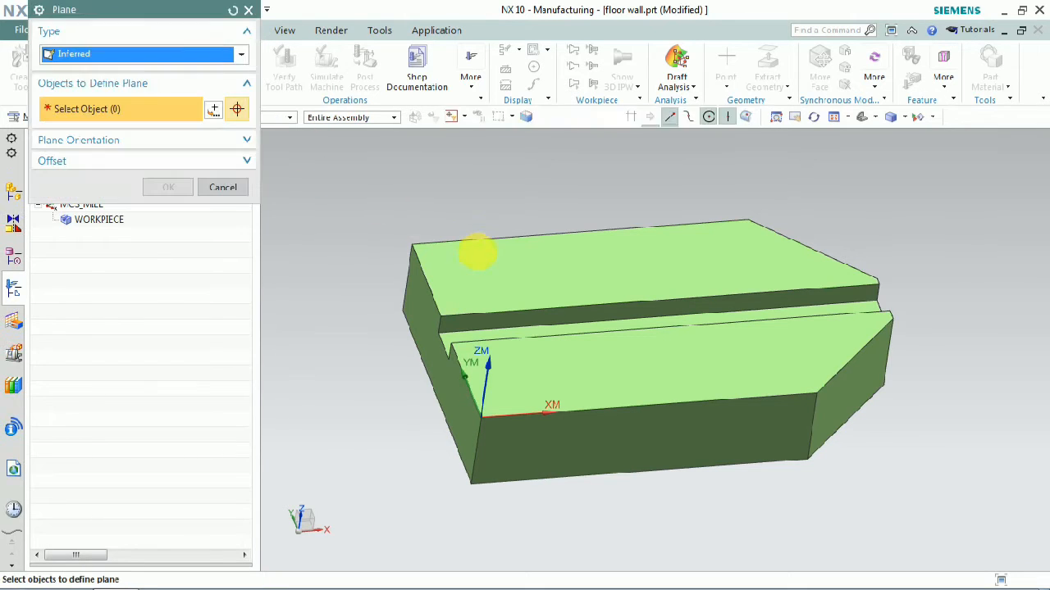
{"action": "left_click", "coordinate": [495, 270]}
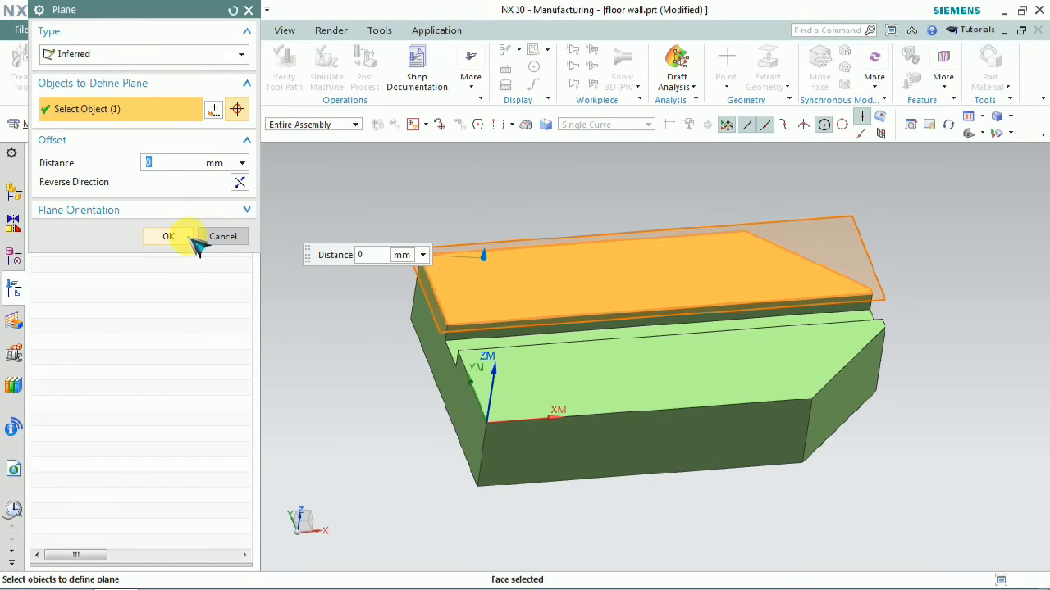
{"action": "left_click", "coordinate": [182, 238]}
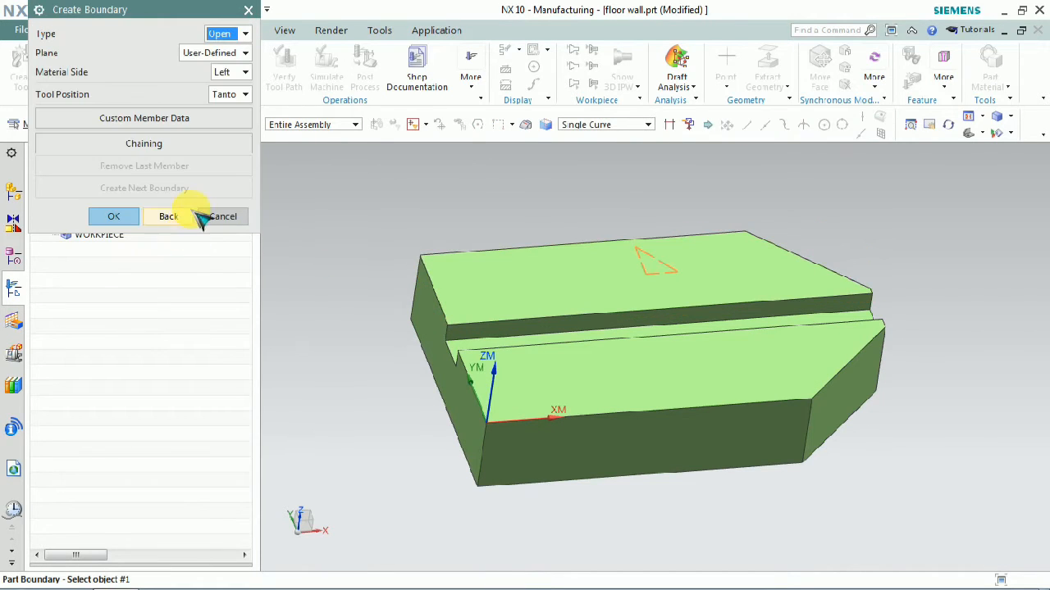
Step: Select the slot's front top edge as the open part boundary and accept the boundary geometry
{"action": "left_click", "coordinate": [541, 345]}
{"action": "left_click", "coordinate": [127, 222]}
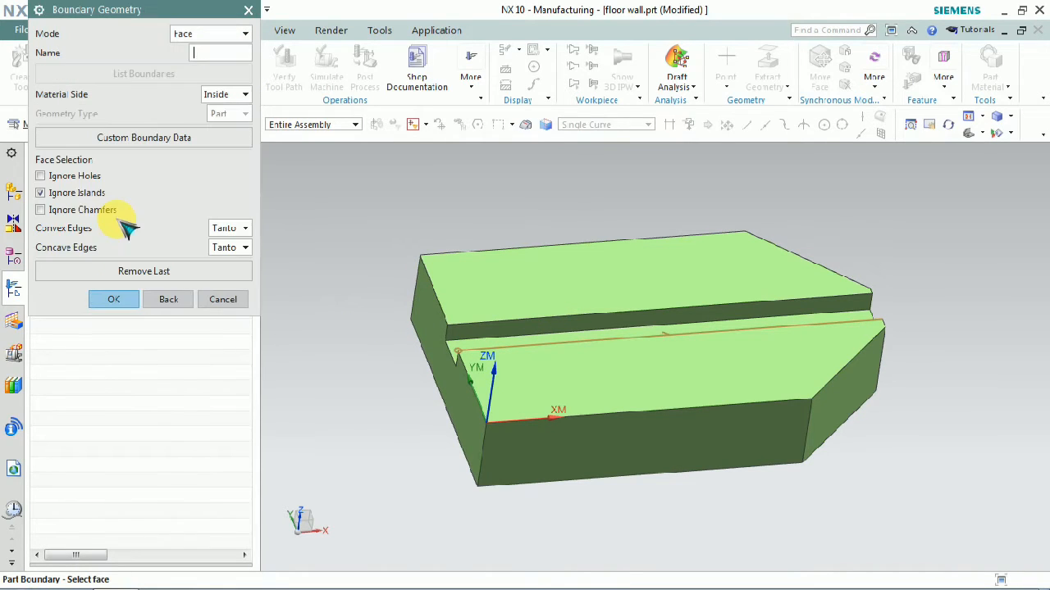
{"action": "left_click", "coordinate": [114, 299]}
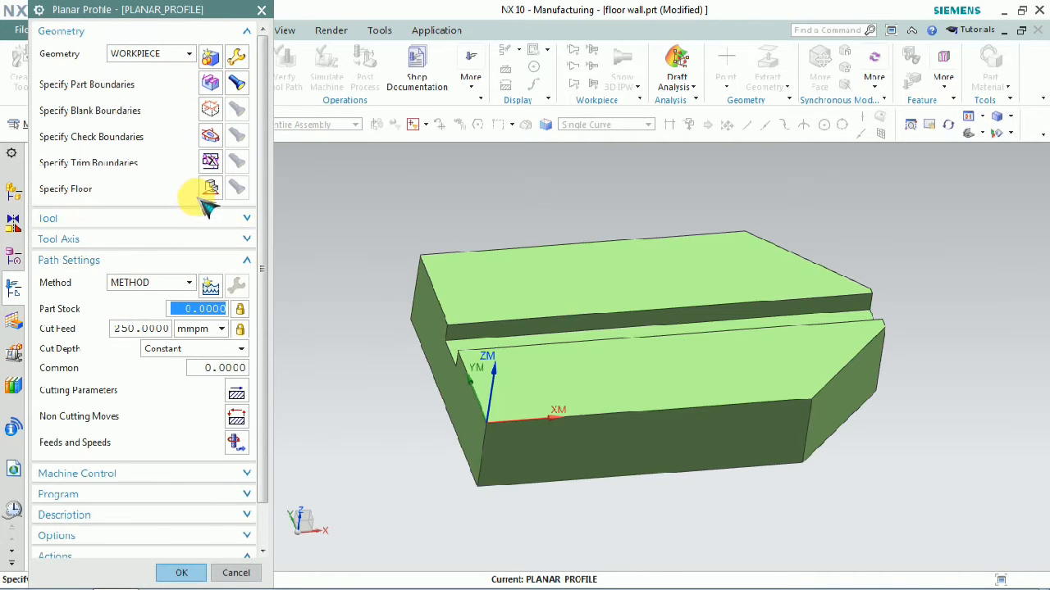
Step: Specify the slot's bottom face as the floor plane and accept the Planar Profile operation
{"action": "left_click", "coordinate": [213, 190]}
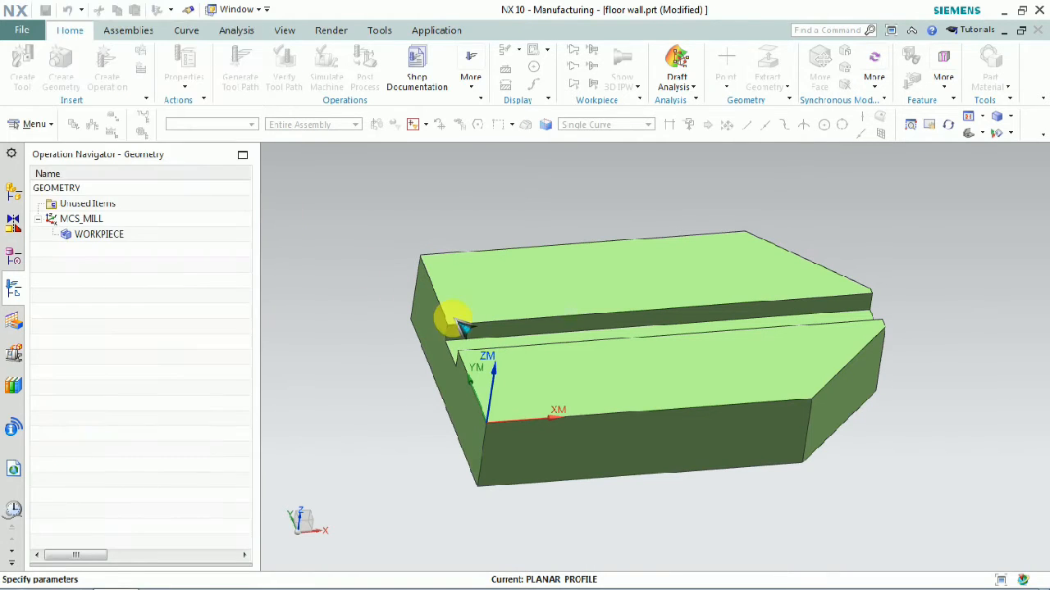
{"action": "left_click", "coordinate": [476, 353]}
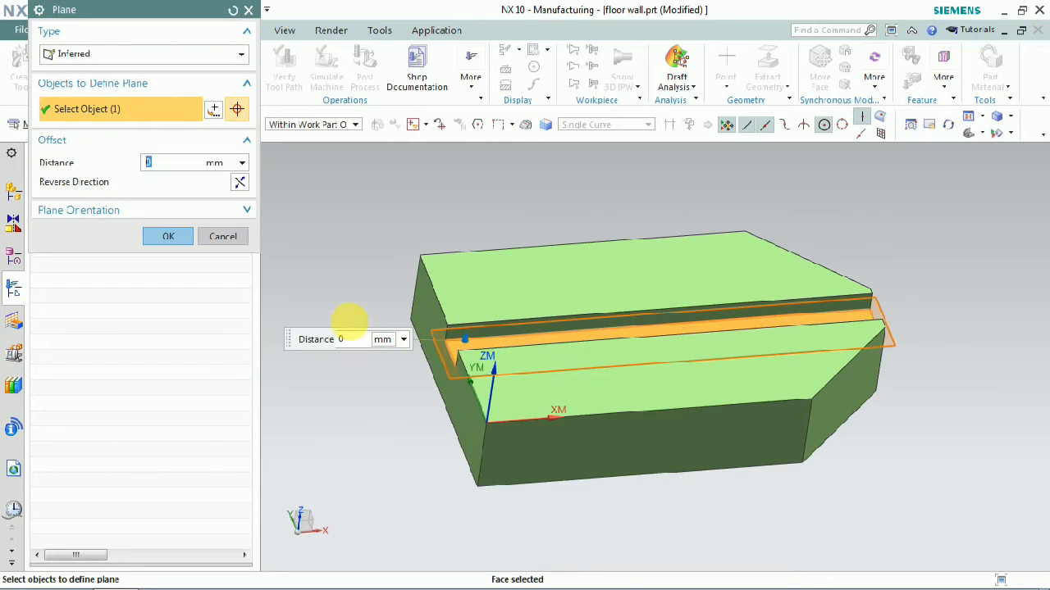
{"action": "left_click", "coordinate": [179, 239]}
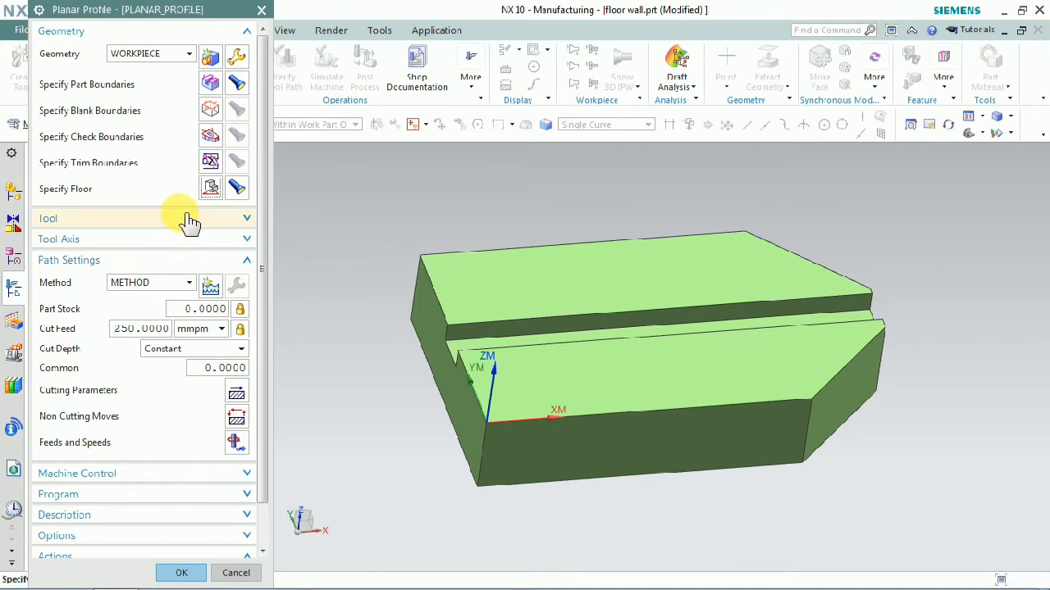
{"action": "left_click", "coordinate": [201, 219]}
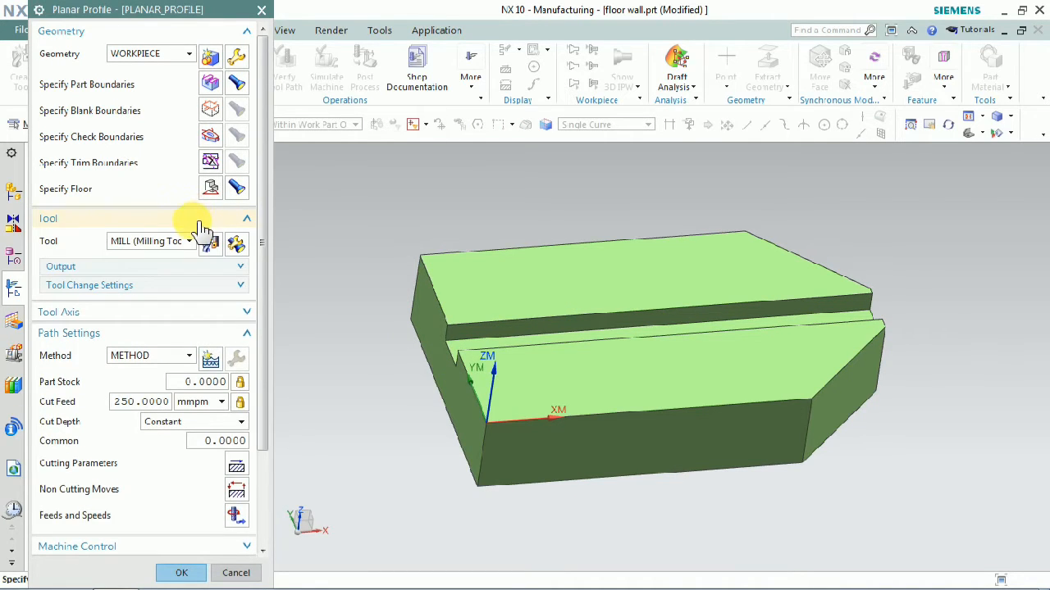
{"action": "left_click", "coordinate": [183, 573]}
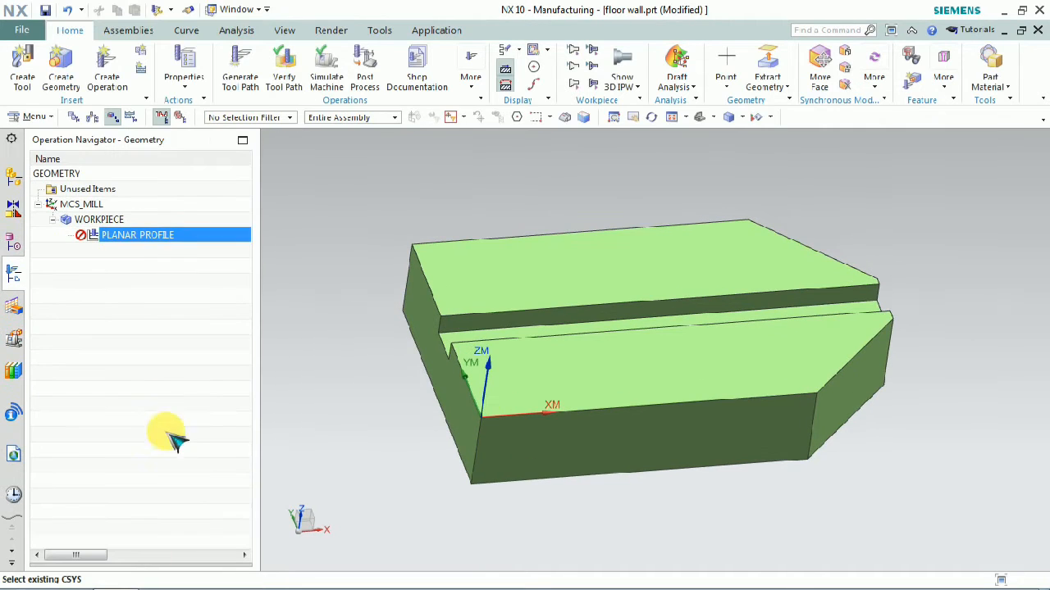
Step: Measure the projected distance across the slot's width along the Y axis, keeping the dimension on the part
{"action": "left_click", "coordinate": [366, 230]}
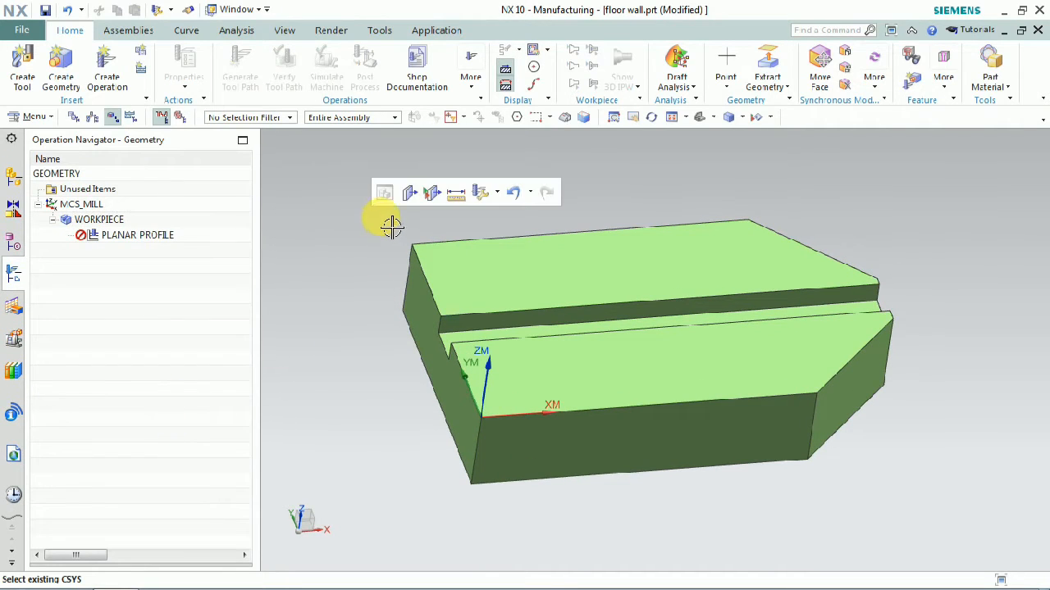
{"action": "left_click", "coordinate": [456, 193]}
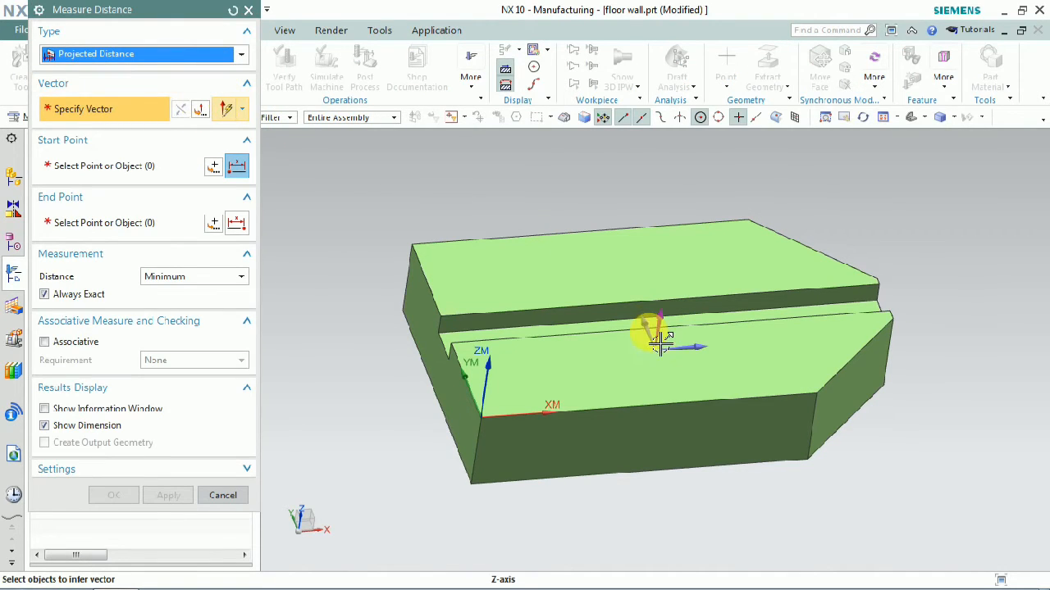
{"action": "left_click", "coordinate": [634, 323]}
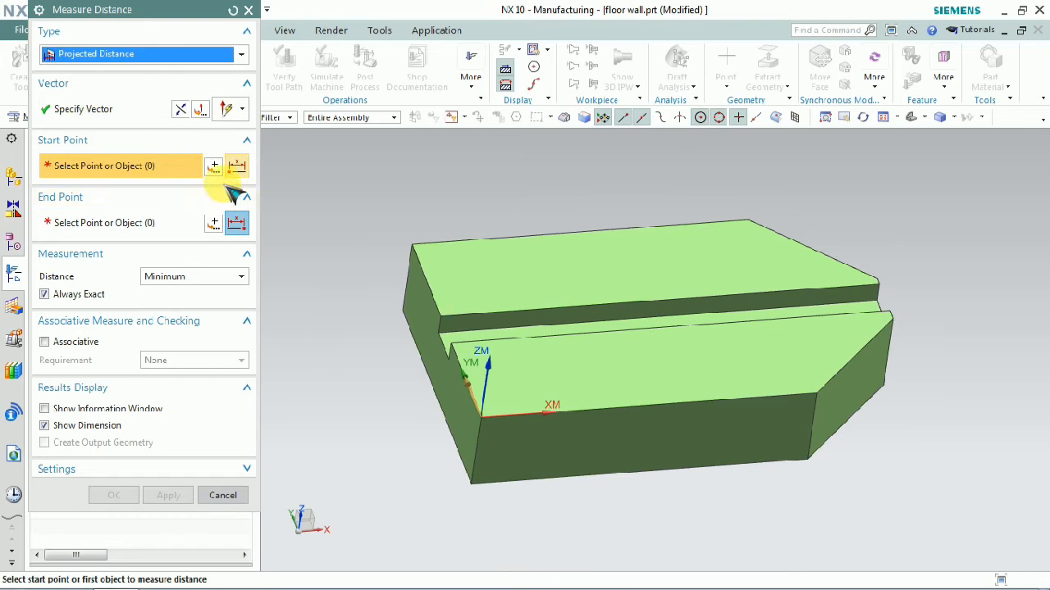
{"action": "left_click", "coordinate": [452, 338]}
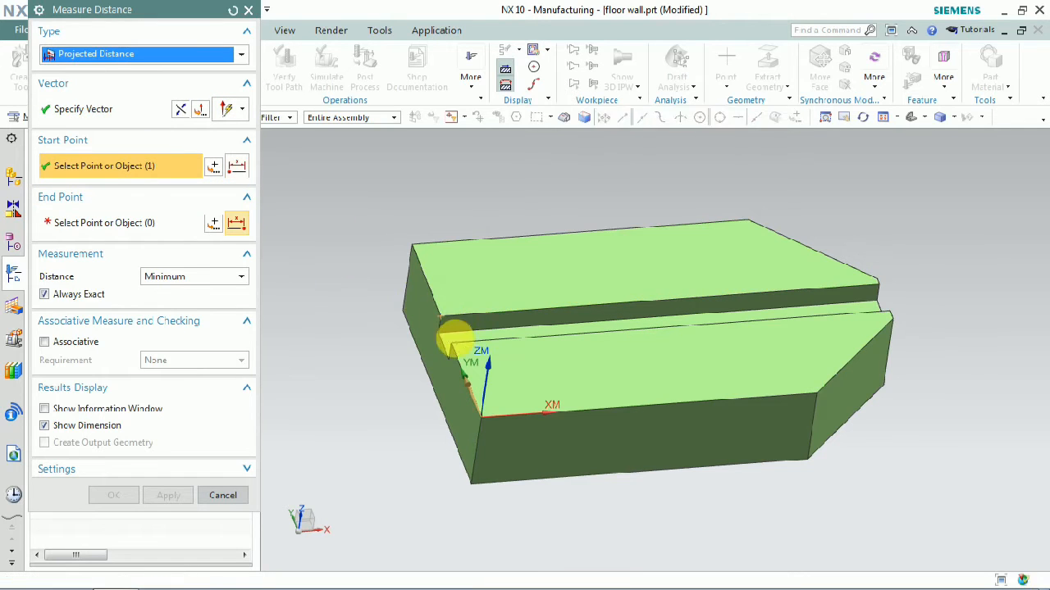
{"action": "left_click", "coordinate": [450, 343]}
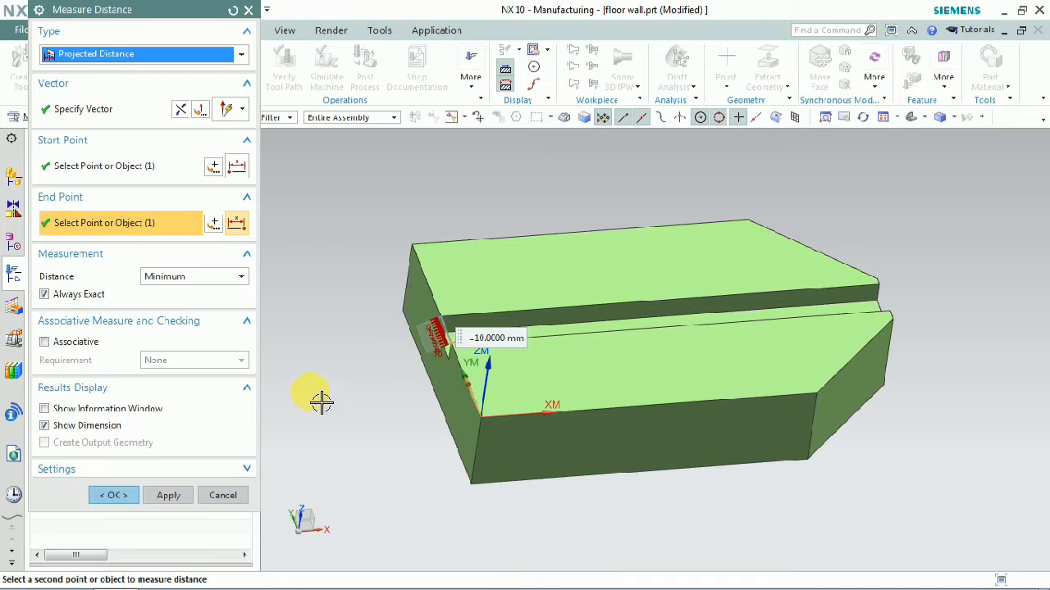
{"action": "scroll", "coordinate": [472, 361], "scroll_direction": "up", "scroll_amount": 1}
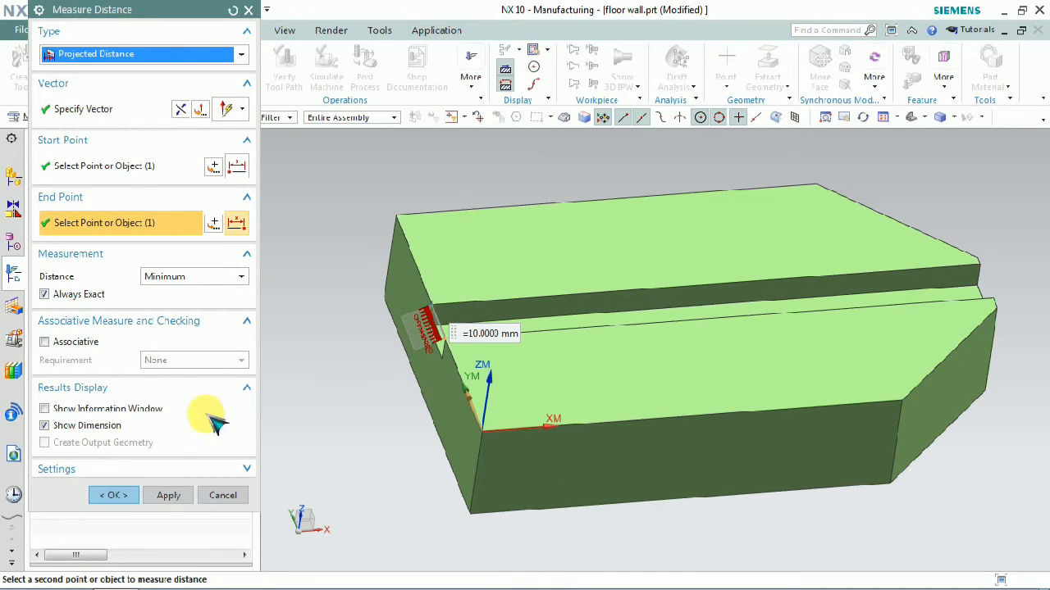
{"action": "left_click", "coordinate": [116, 495]}
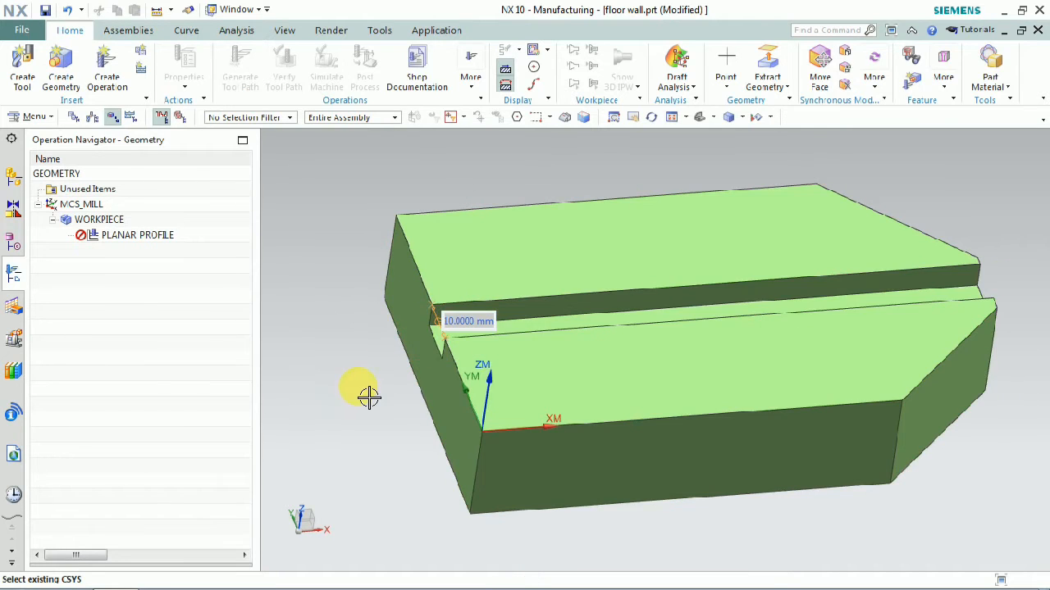
{"action": "left_click", "coordinate": [474, 358]}
{"action": "left_click", "coordinate": [472, 326]}
{"action": "middle_click_drag", "start_coordinate": [429, 478], "coordinate": [412, 443]}
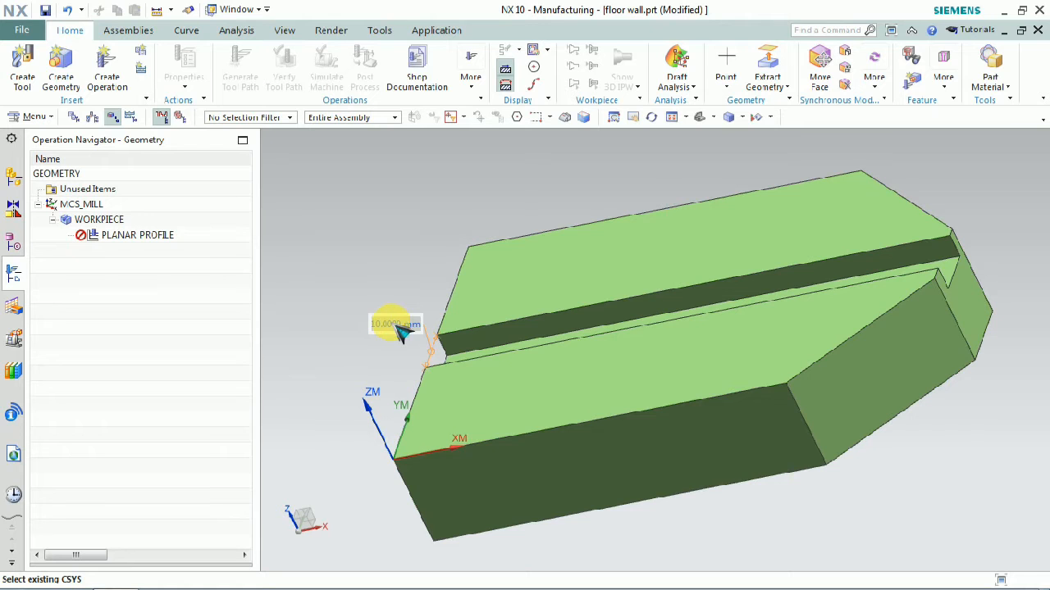
{"action": "key", "text": "ctrl+d"}
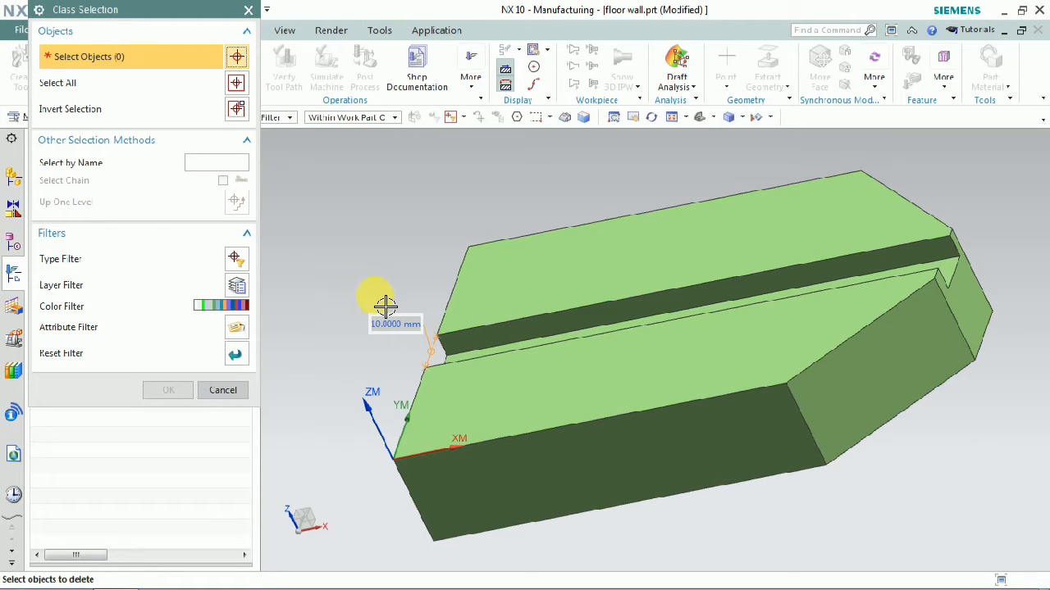
{"action": "key", "text": "Escape"}
Step: Reopen the PLANAR_PROFILE operation for editing and create a new mill_planar milling tool named 10flat
{"action": "left_click", "coordinate": [131, 236]}
{"action": "right_click", "coordinate": [130, 239]}
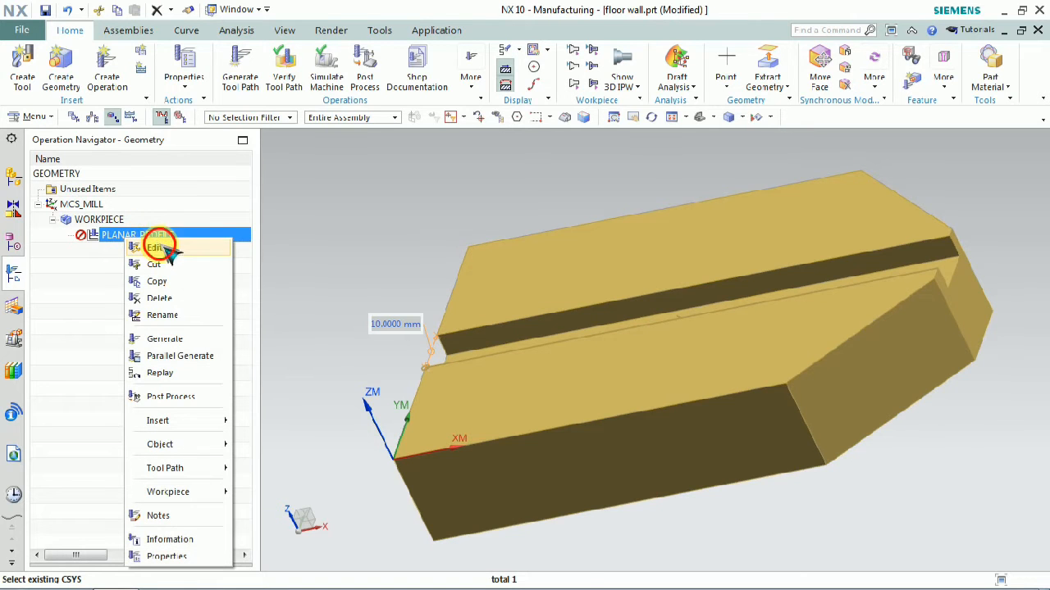
{"action": "left_click", "coordinate": [159, 247]}
{"action": "middle_click_drag", "start_coordinate": [344, 251], "coordinate": [370, 263]}
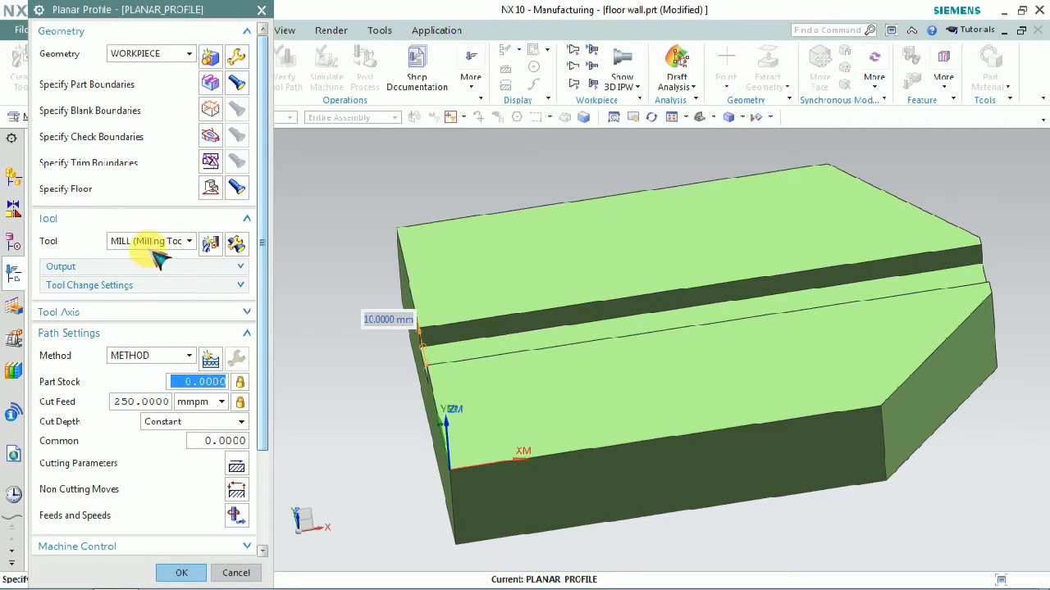
{"action": "left_click", "coordinate": [211, 243]}
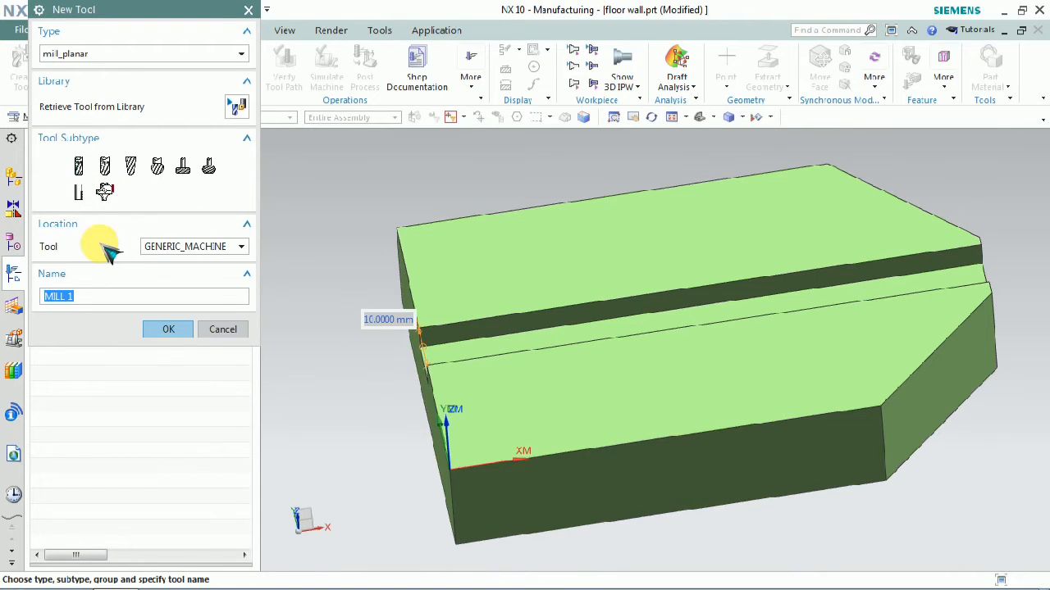
{"action": "type", "text": "10"}
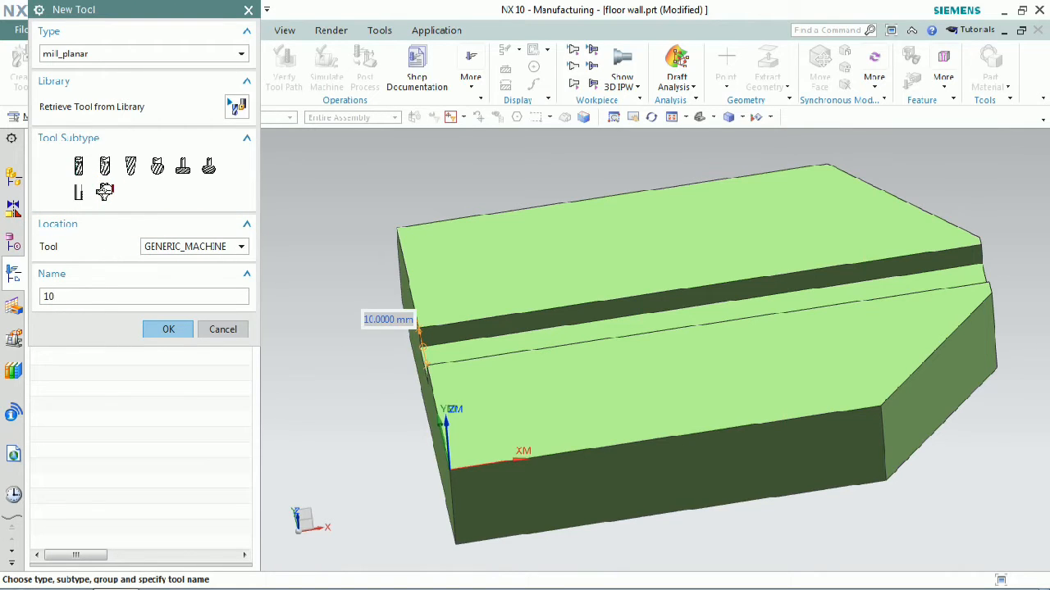
{"action": "type", "text": "flat"}
{"action": "left_click", "coordinate": [168, 330]}
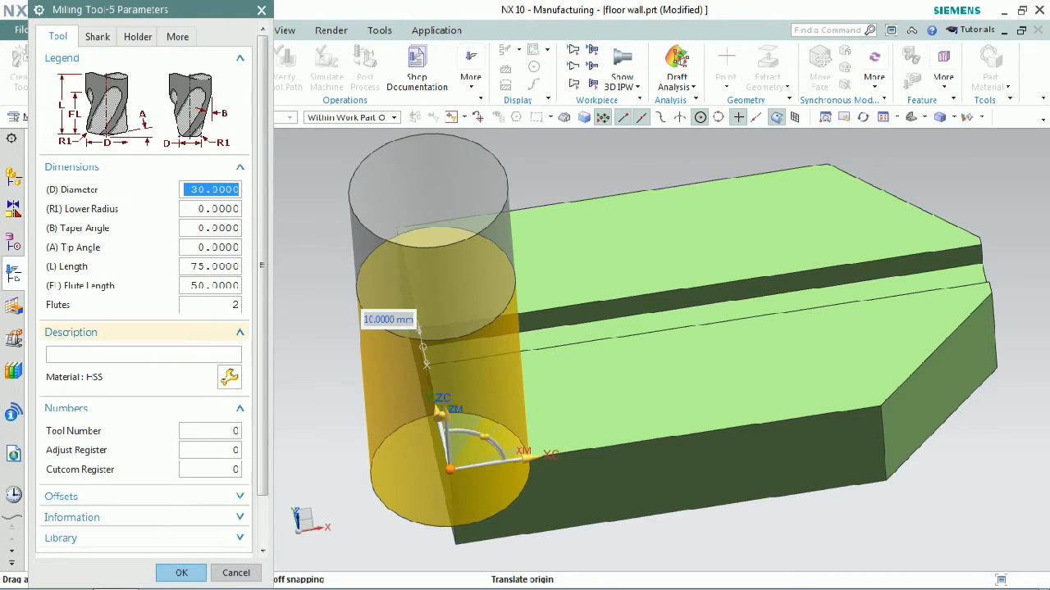
Step: Set the new milling tool's diameter to 10 mm and its length to 55 mm, and accept it
{"action": "type", "text": "10"}
{"action": "left_click", "coordinate": [202, 266]}
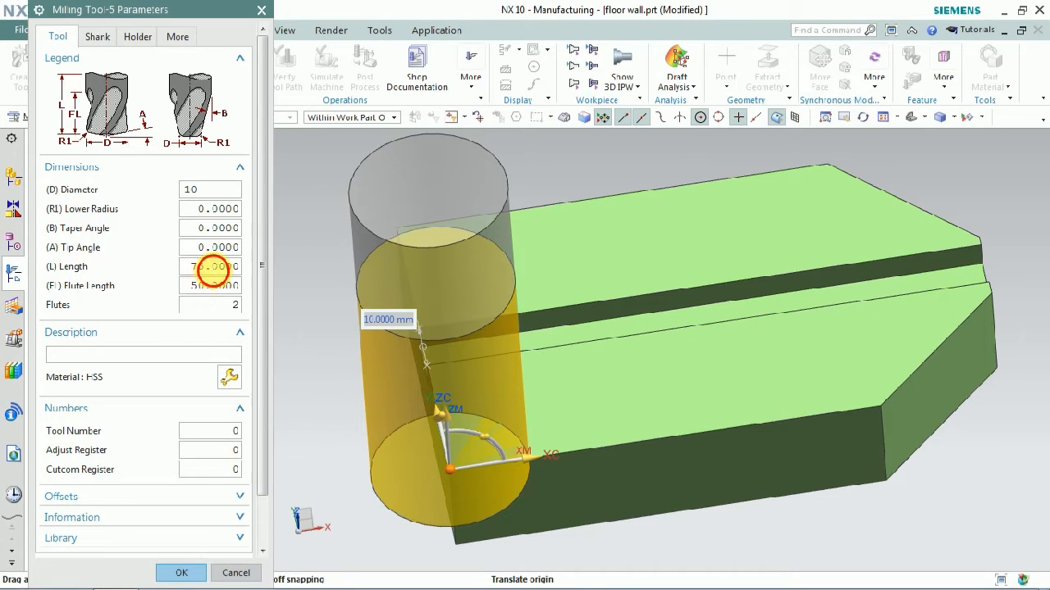
{"action": "double_click", "coordinate": [203, 267]}
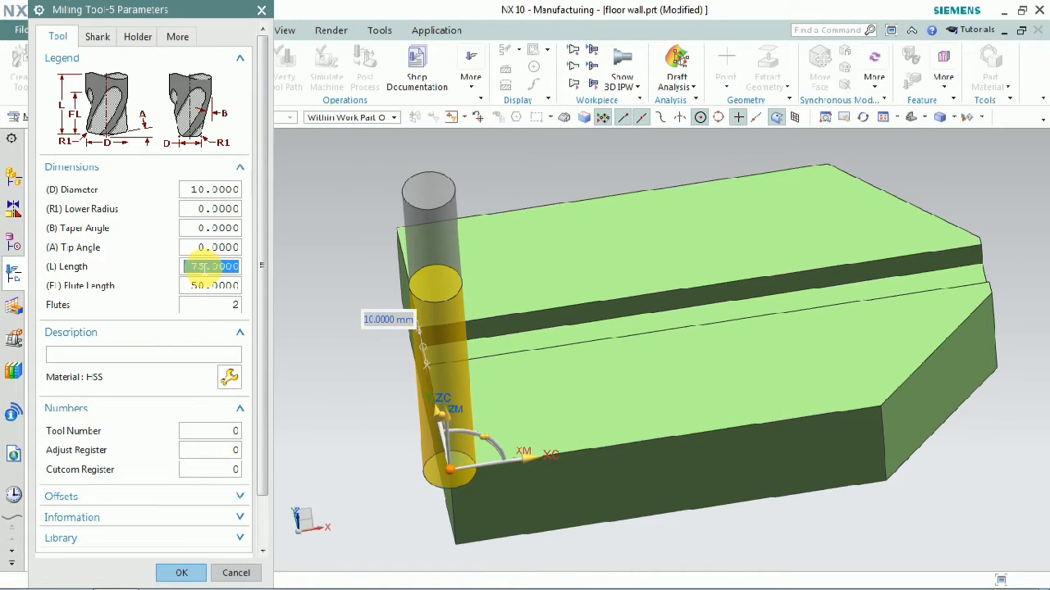
{"action": "type", "text": "55"}
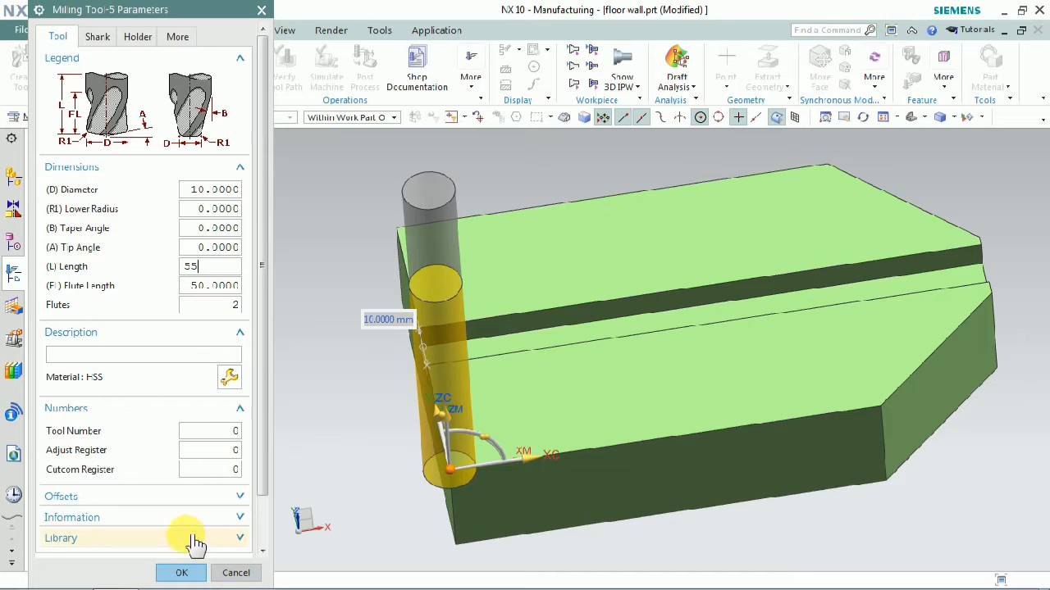
{"action": "left_click", "coordinate": [182, 573]}
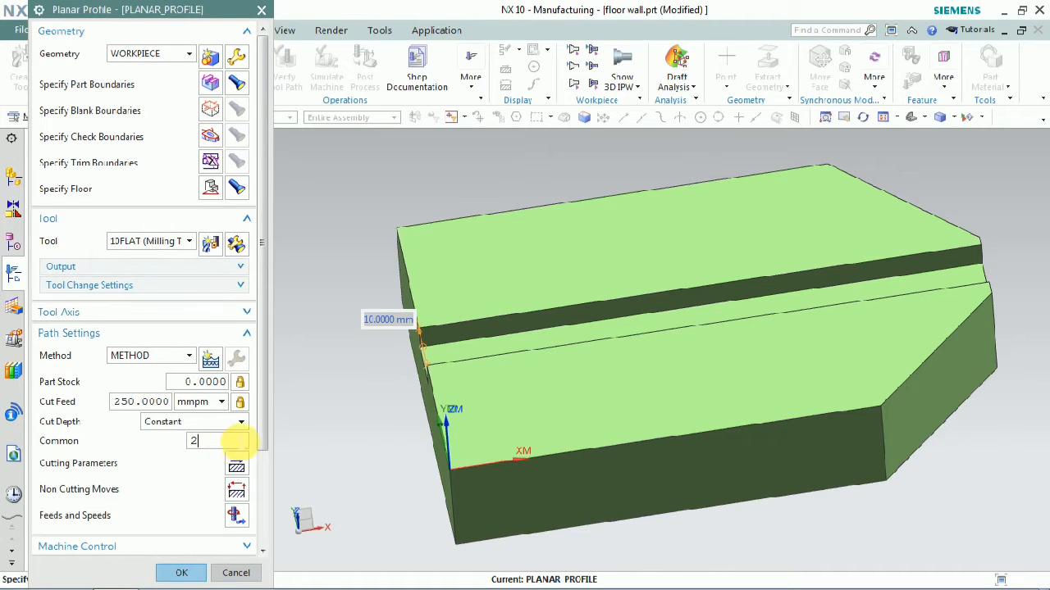
Step: Set the operation's common cut depth to 2 and generate the tool path
{"action": "scroll", "coordinate": [209, 402], "scroll_direction": "down", "scroll_amount": 3}
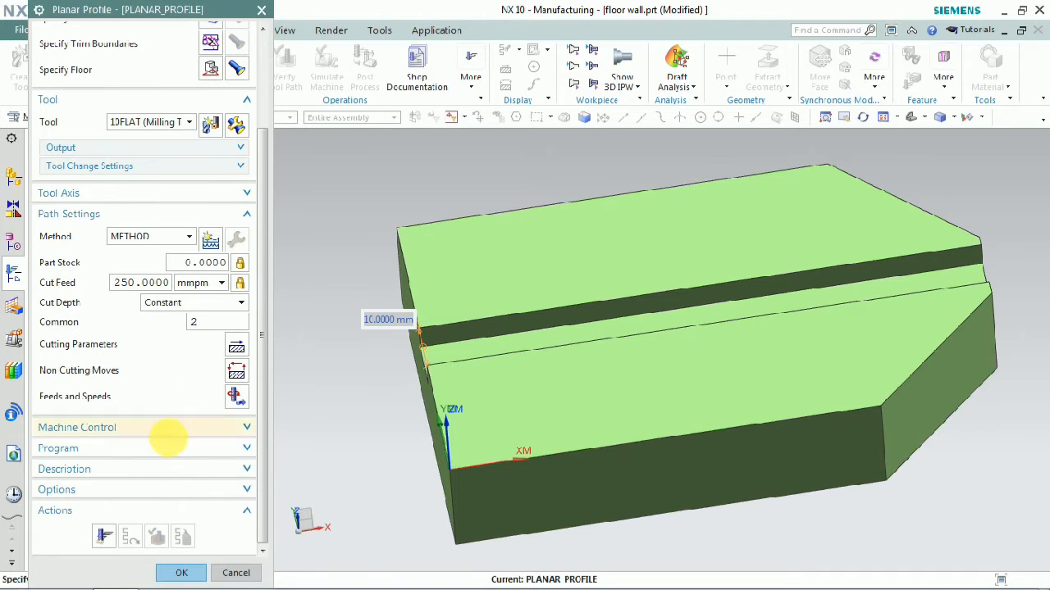
{"action": "left_click", "coordinate": [107, 537]}
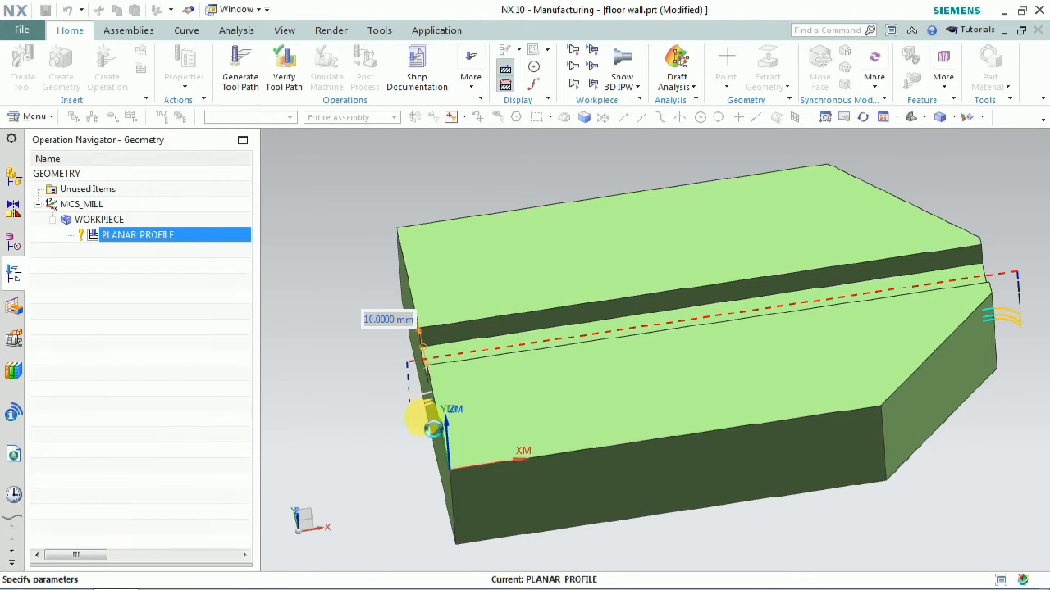
{"action": "middle_click_drag", "start_coordinate": [539, 433], "coordinate": [429, 325]}
Step: Examine the cutting passes in wireframe and shaded display, and move the slot width dimension label clear of the part
{"action": "right_click", "coordinate": [336, 246]}
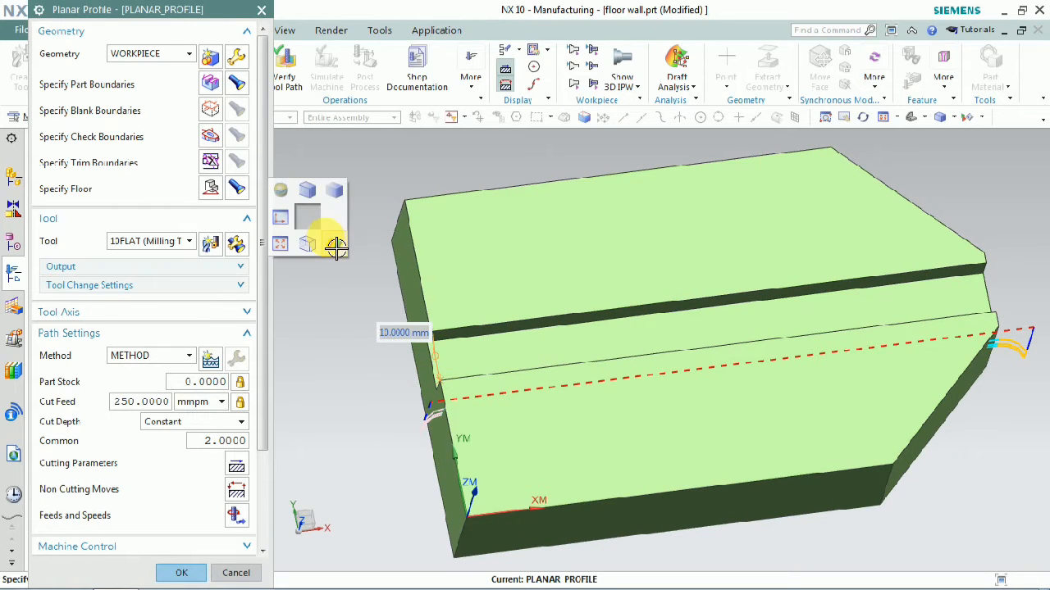
{"action": "left_click", "coordinate": [333, 243]}
{"action": "mouse_move", "coordinate": [379, 312]}
{"action": "middle_mouse_down"}
{"action": "mouse_move", "coordinate": [369, 287]}
{"action": "mouse_move", "coordinate": [377, 297]}
{"action": "middle_mouse_up"}
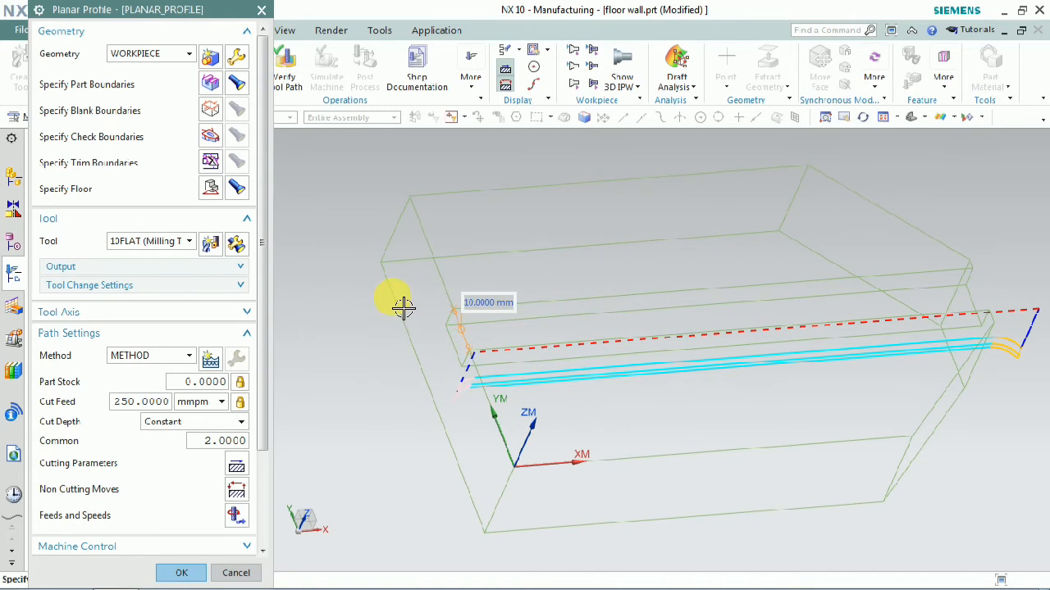
{"action": "right_click", "coordinate": [337, 281]}
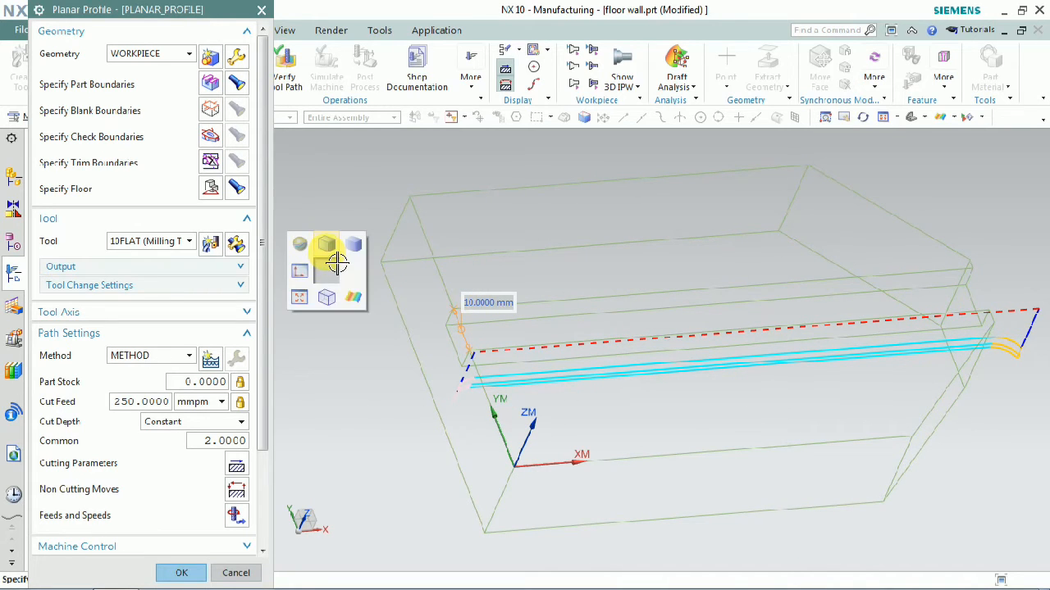
{"action": "left_click", "coordinate": [327, 253]}
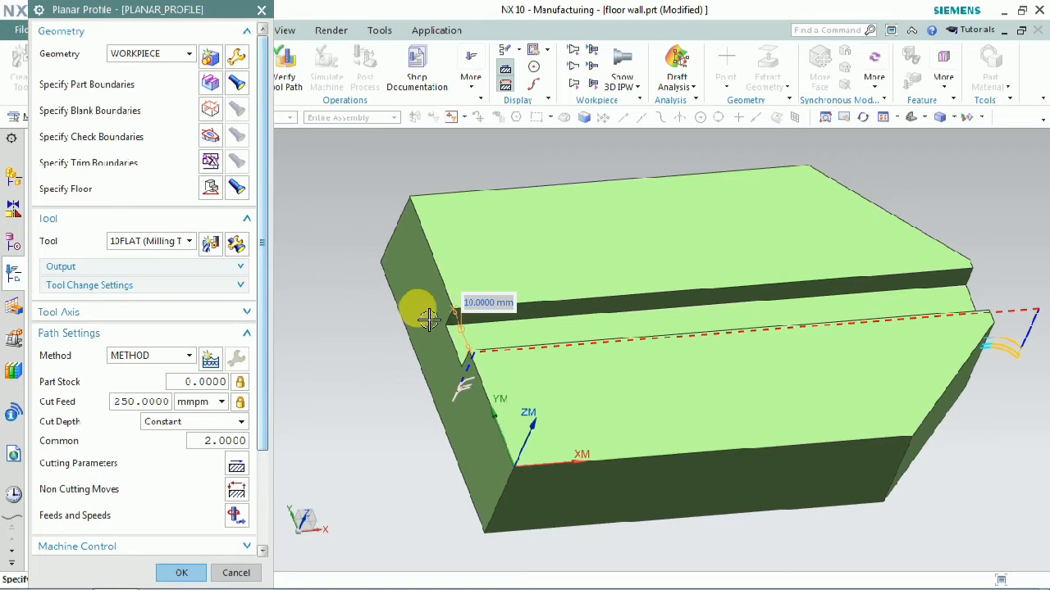
{"action": "left_click_drag", "start_coordinate": [475, 300], "coordinate": [289, 177]}
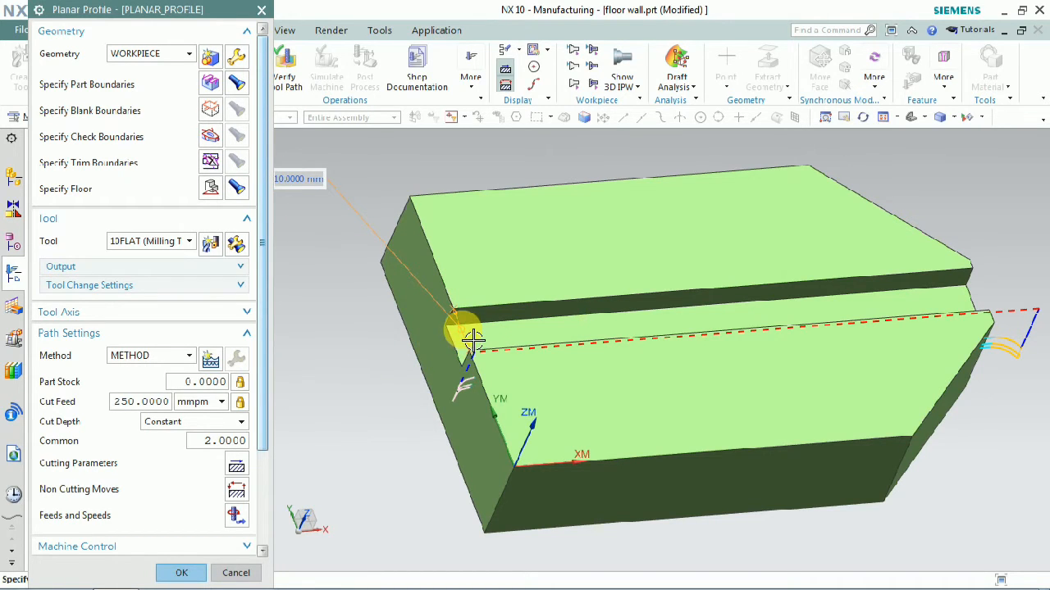
{"action": "mouse_move", "coordinate": [501, 360]}
{"action": "middle_mouse_down"}
{"action": "mouse_move", "coordinate": [479, 365]}
{"action": "mouse_move", "coordinate": [489, 363]}
{"action": "middle_mouse_up"}
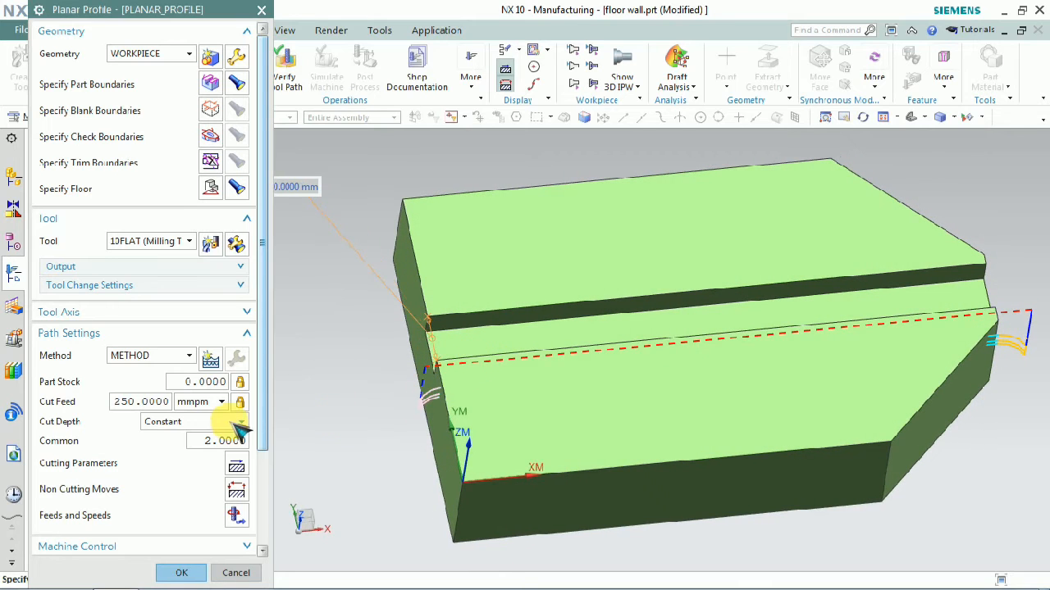
Step: Change the open part boundary's material side to Right and regenerate the tool path
{"action": "left_click", "coordinate": [212, 88]}
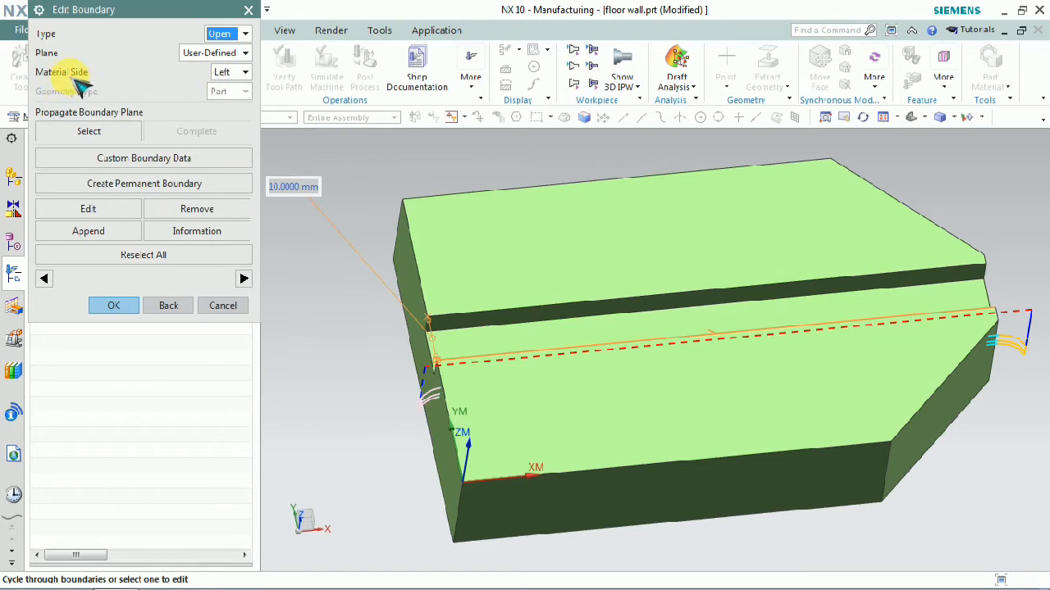
{"action": "scroll", "coordinate": [517, 336], "scroll_direction": "down", "scroll_amount": 1}
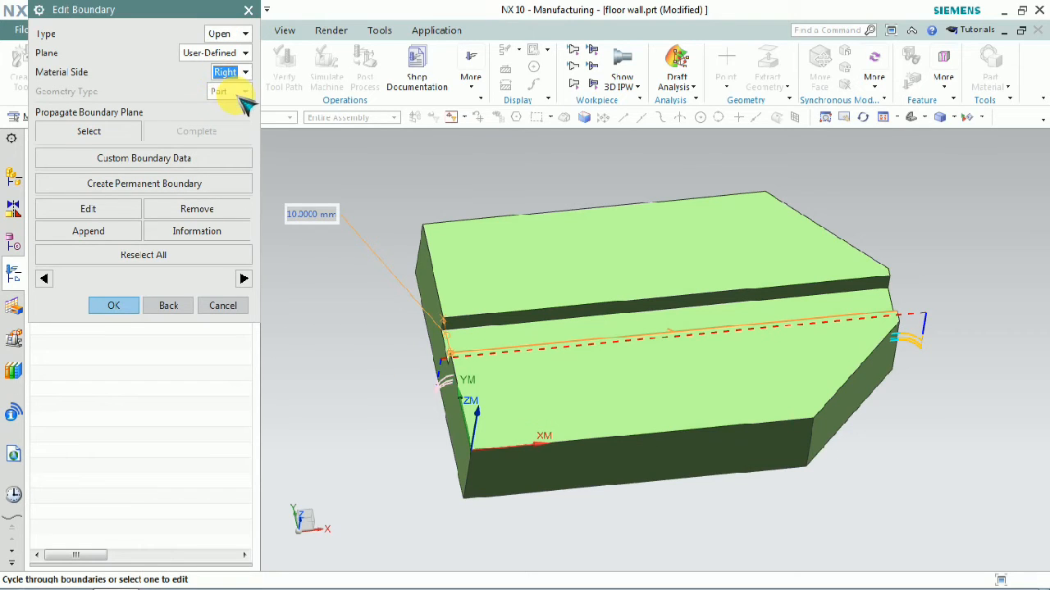
{"action": "left_click", "coordinate": [123, 306]}
{"action": "scroll", "coordinate": [104, 521], "scroll_direction": "down", "scroll_amount": 3}
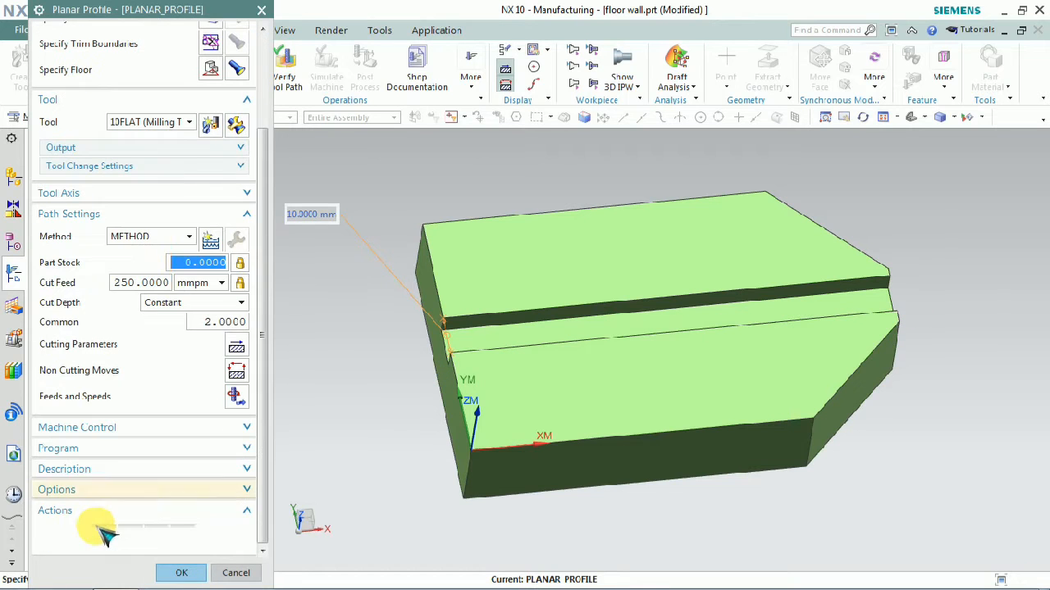
{"action": "left_click", "coordinate": [100, 534]}
{"action": "middle_click_drag", "start_coordinate": [617, 407], "coordinate": [616, 428]}
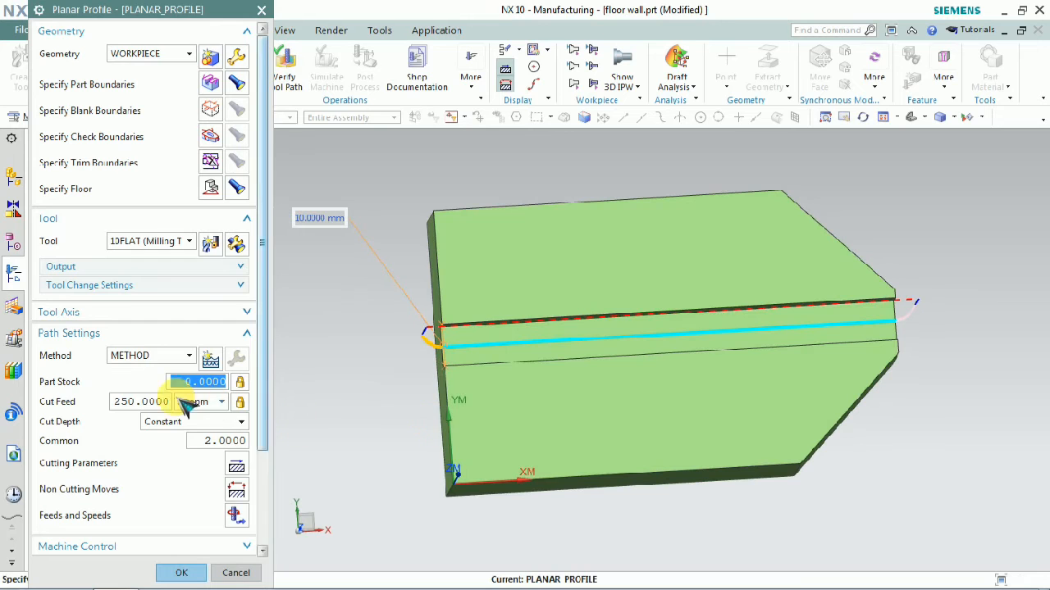
Step: Verify the tool path and advance the tool through its first motions in Replay mode
{"action": "scroll", "coordinate": [137, 525], "scroll_direction": "down", "scroll_amount": 3}
{"action": "left_click", "coordinate": [154, 535]}
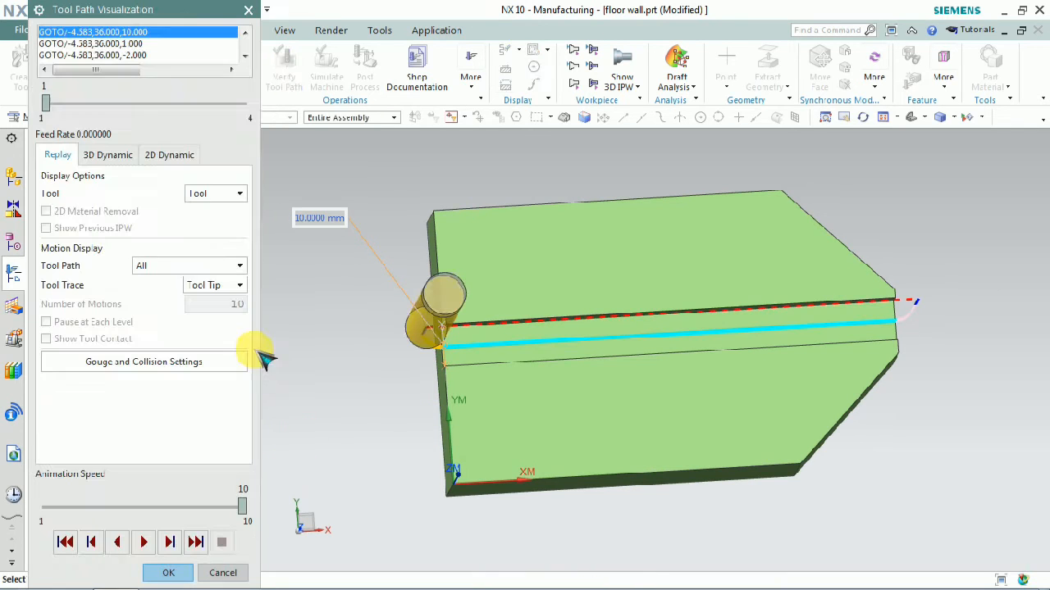
{"action": "middle_click_drag", "start_coordinate": [455, 363], "coordinate": [665, 299]}
{"action": "scroll", "coordinate": [664, 299], "scroll_direction": "down", "scroll_amount": 3}
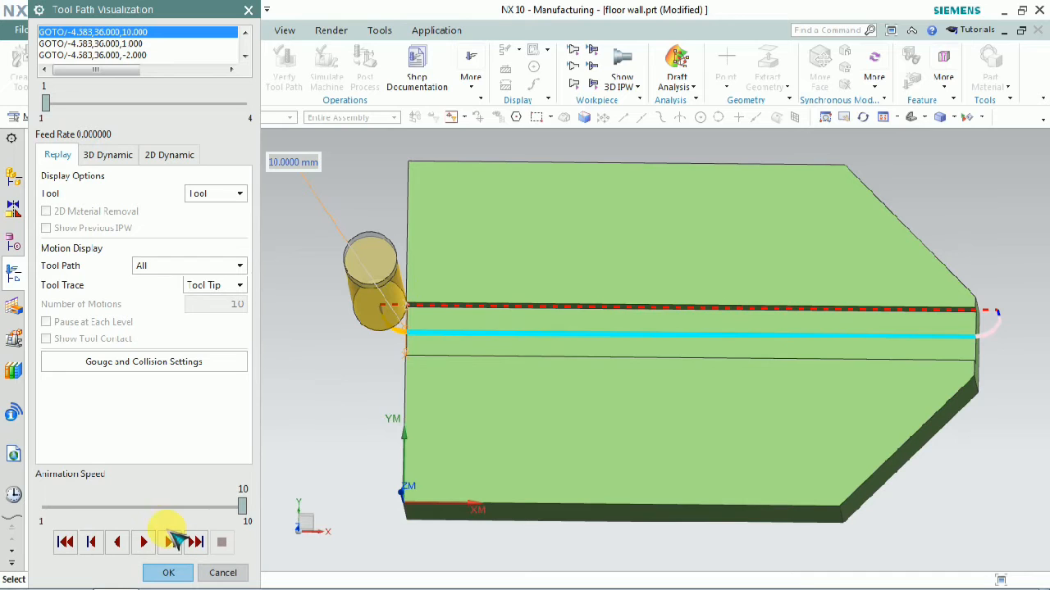
{"action": "left_click", "coordinate": [170, 542]}
{"action": "left_click", "coordinate": [170, 542]}
{"action": "left_click", "coordinate": [169, 542]}
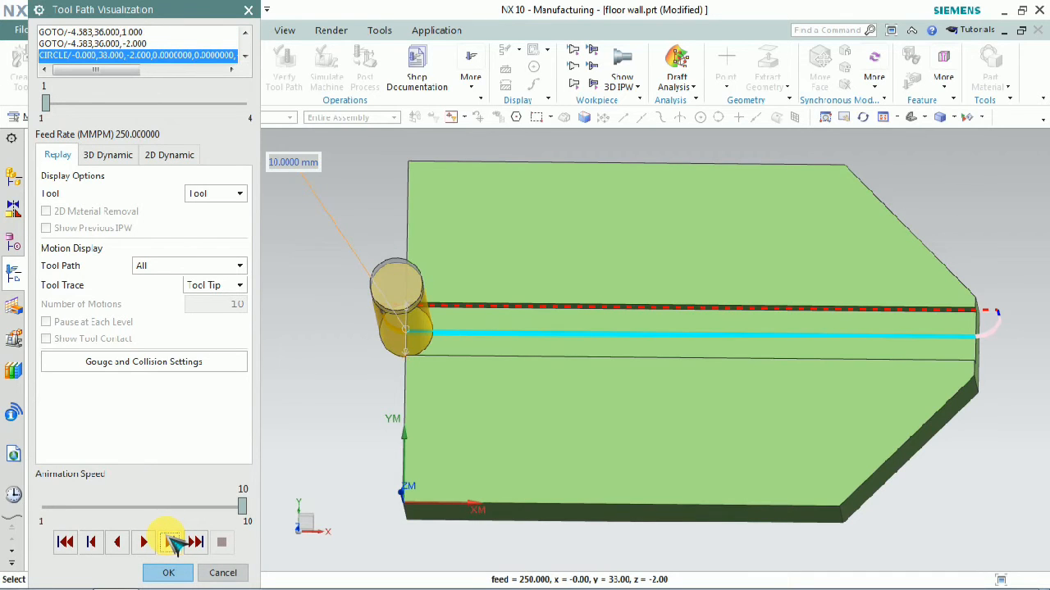
Step: Switch the verification to 3D Dynamic at animation speed 7 and simulate the first cutting pass motion by motion
{"action": "middle_click_drag", "start_coordinate": [609, 353], "coordinate": [622, 334]}
{"action": "left_click", "coordinate": [107, 155]}
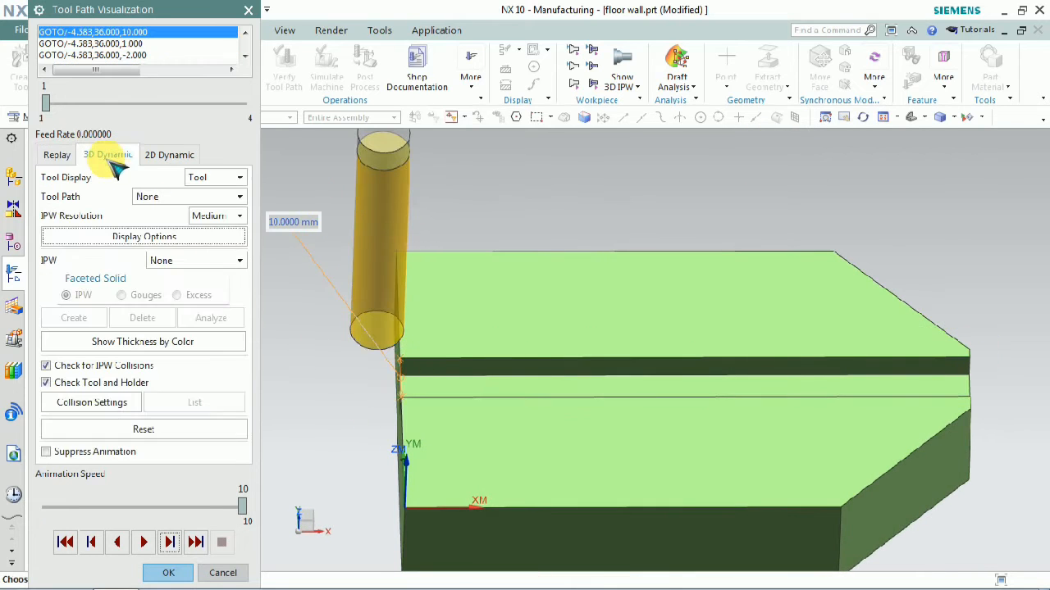
{"action": "left_click", "coordinate": [124, 515]}
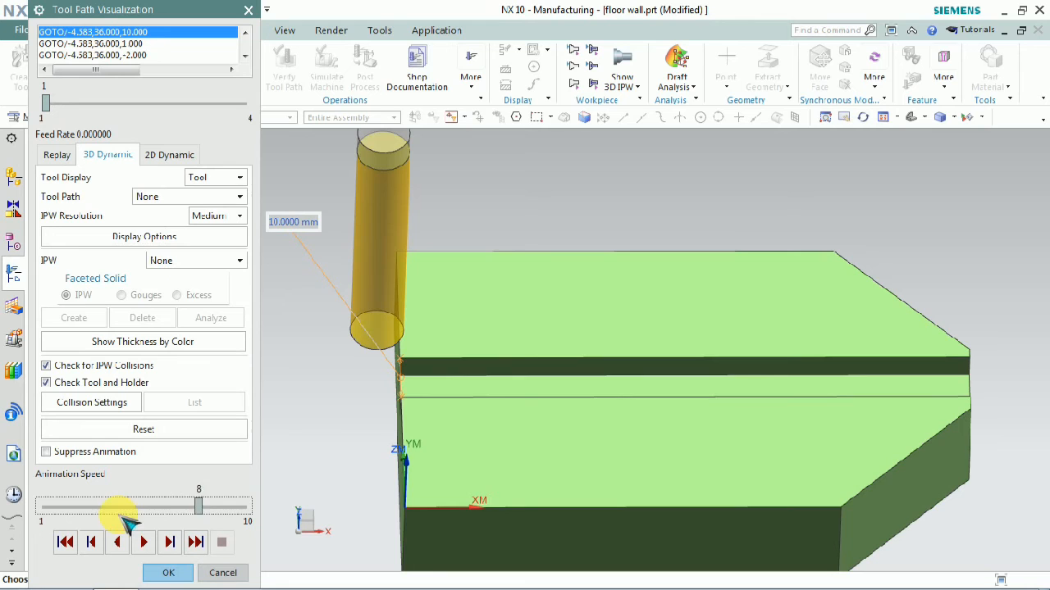
{"action": "middle_click_drag", "start_coordinate": [424, 460], "coordinate": [400, 476]}
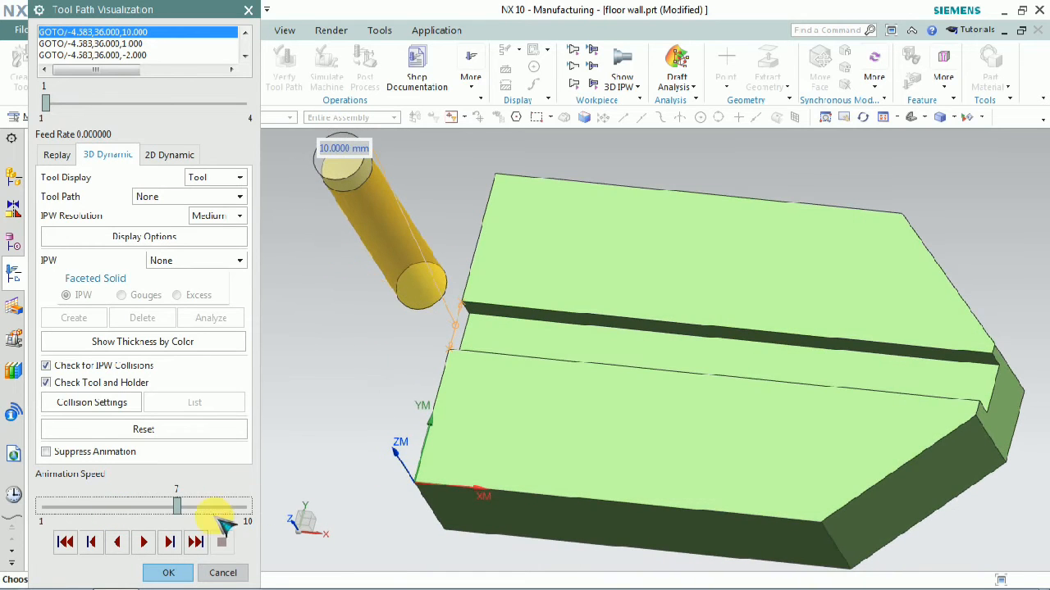
{"action": "left_click", "coordinate": [170, 543]}
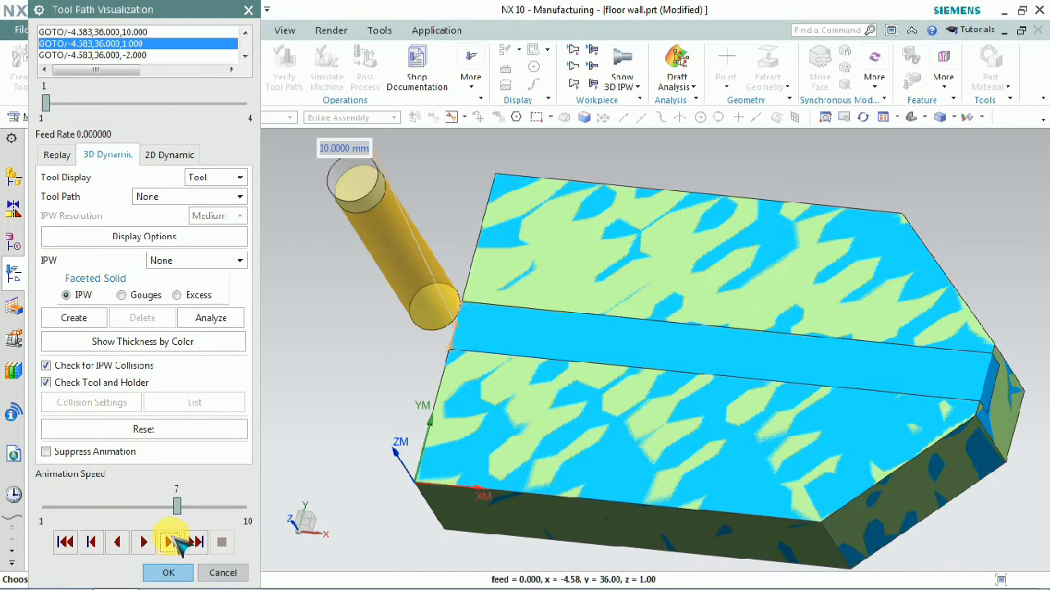
{"action": "left_click", "coordinate": [170, 539]}
{"action": "left_click", "coordinate": [171, 538]}
{"action": "left_click", "coordinate": [171, 539]}
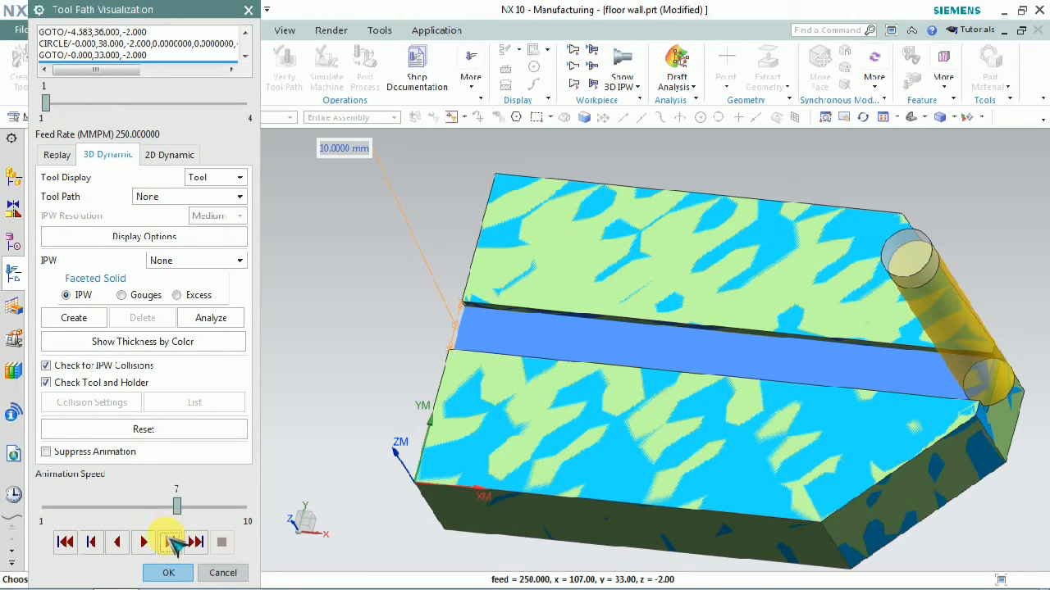
{"action": "left_click", "coordinate": [169, 543]}
Step: Set the animation speed to 3, play the rest of the 3D material removal simulation, and close the verification
{"action": "left_click_drag", "start_coordinate": [171, 504], "coordinate": [87, 503]}
{"action": "middle_click_drag", "start_coordinate": [331, 384], "coordinate": [352, 352]}
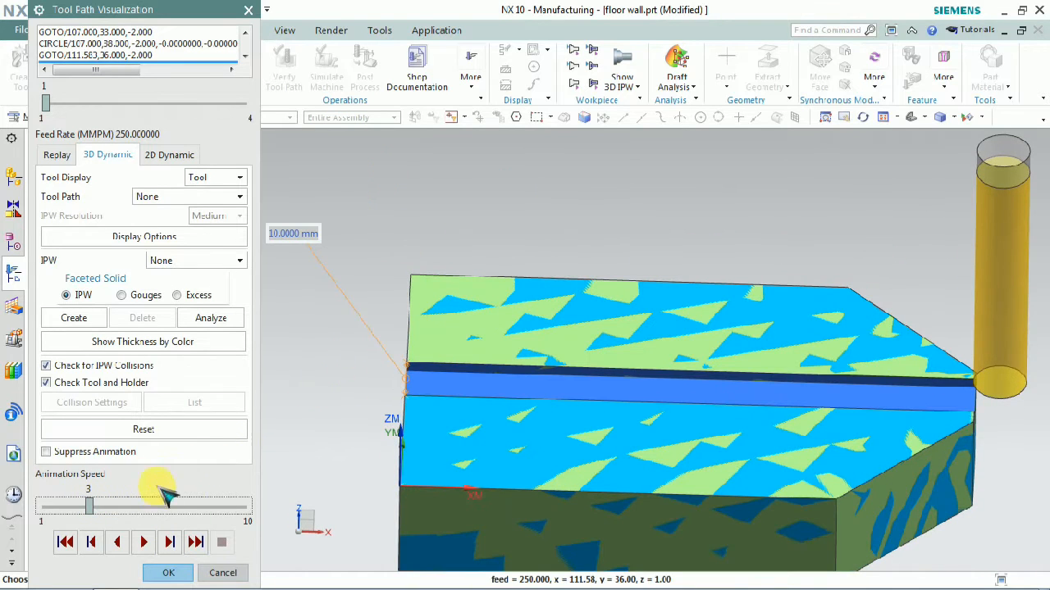
{"action": "left_click", "coordinate": [148, 542]}
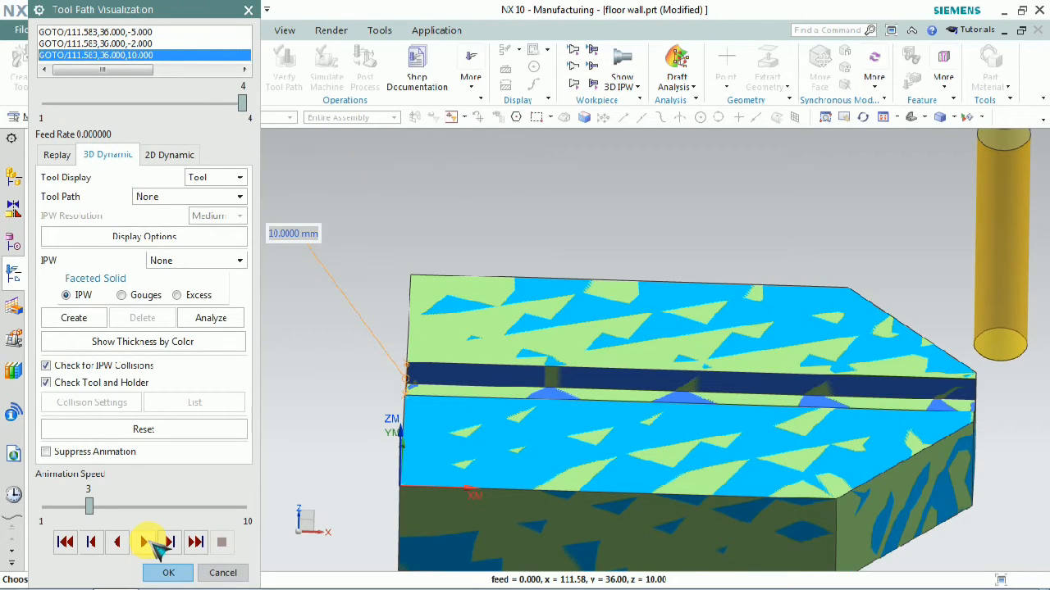
{"action": "middle_click_drag", "start_coordinate": [574, 305], "coordinate": [591, 274]}
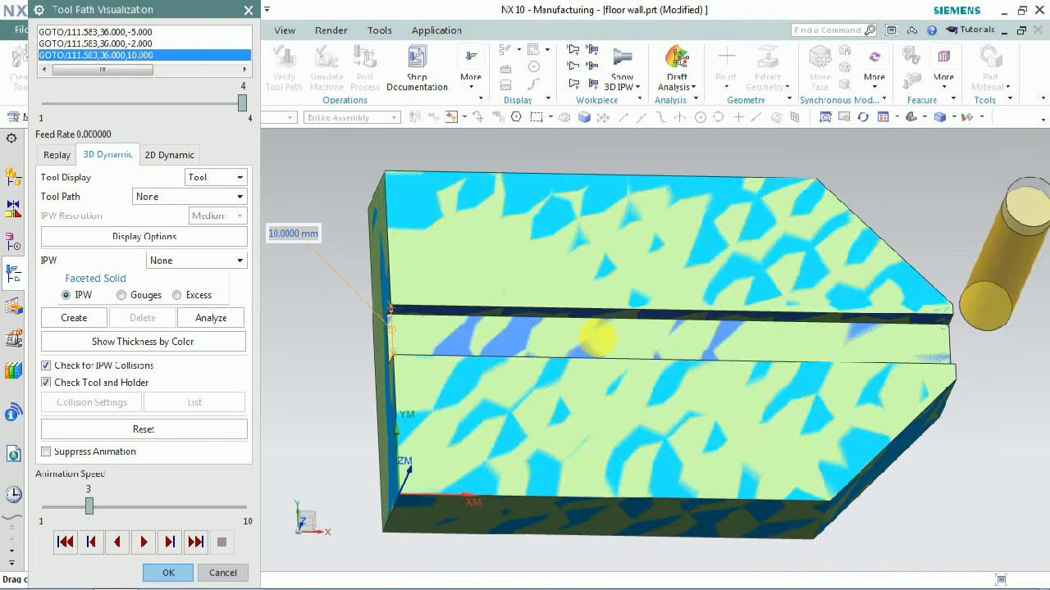
{"action": "left_click", "coordinate": [168, 574]}
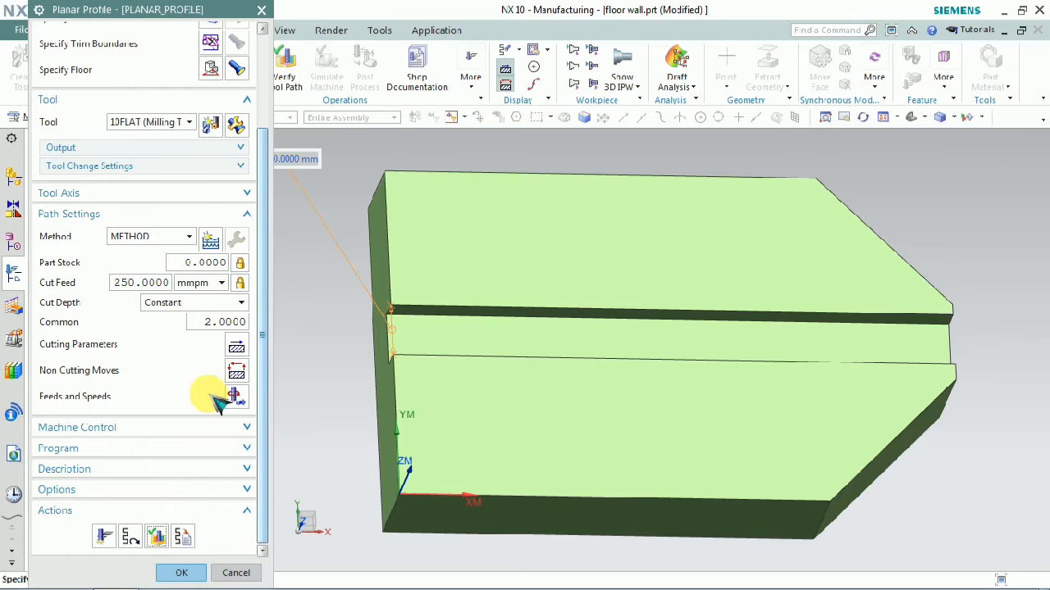
Step: Replay the tool path on the part and examine the arc-shaped entry and exit moves at the slot ends
{"action": "left_click", "coordinate": [132, 537]}
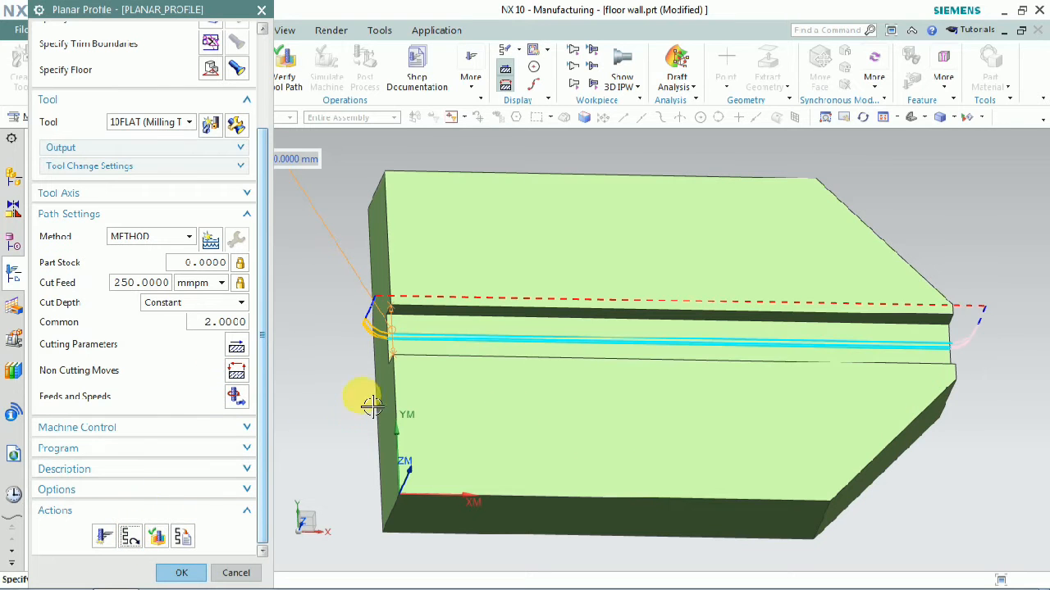
{"action": "middle_click_drag", "start_coordinate": [365, 361], "coordinate": [389, 332]}
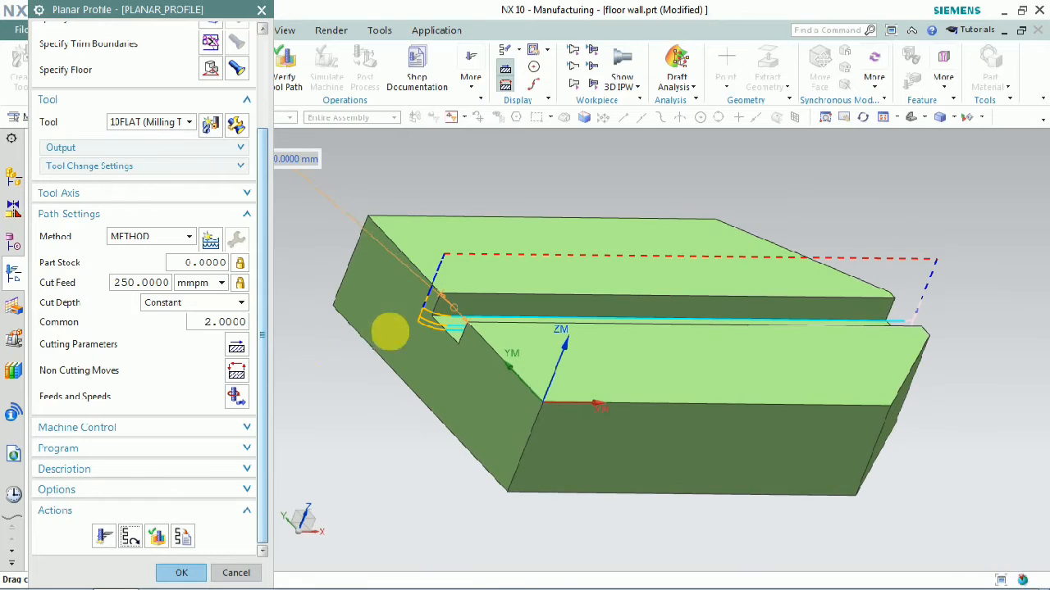
{"action": "right_click", "coordinate": [317, 391]}
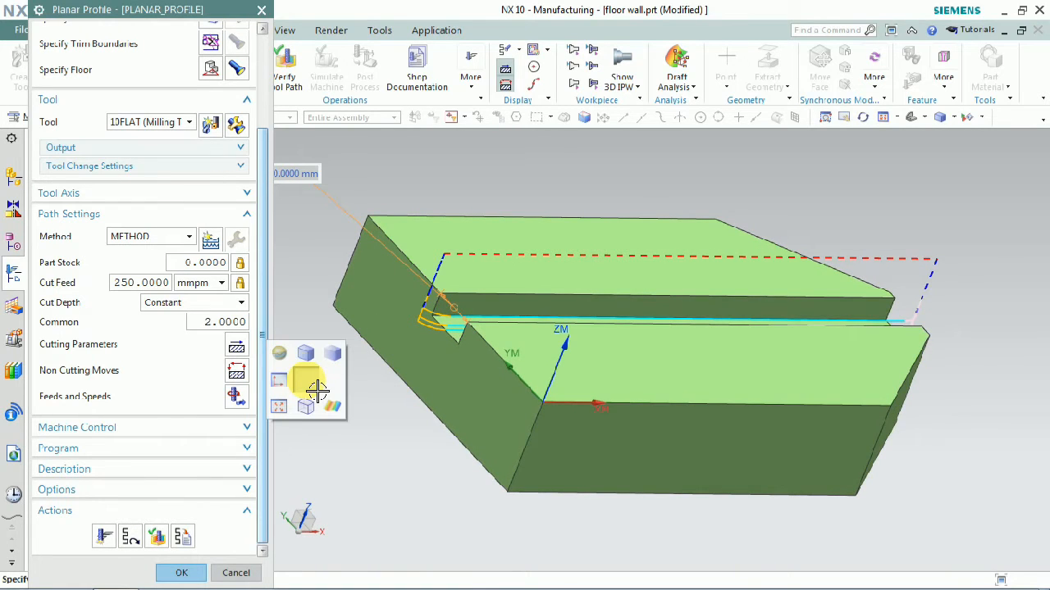
{"action": "left_click", "coordinate": [362, 332]}
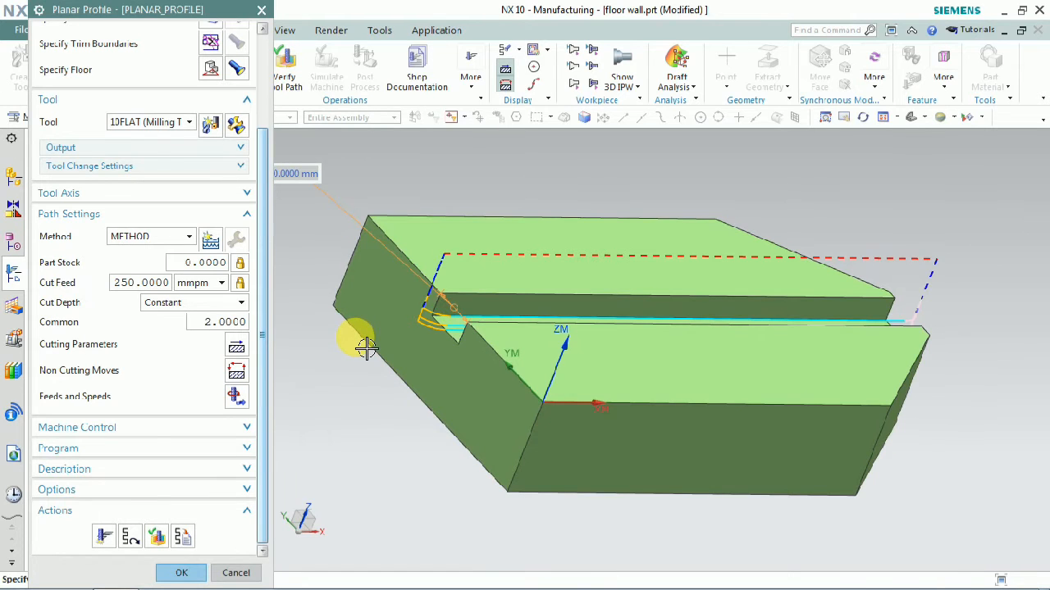
{"action": "middle_click_drag", "start_coordinate": [365, 392], "coordinate": [344, 417]}
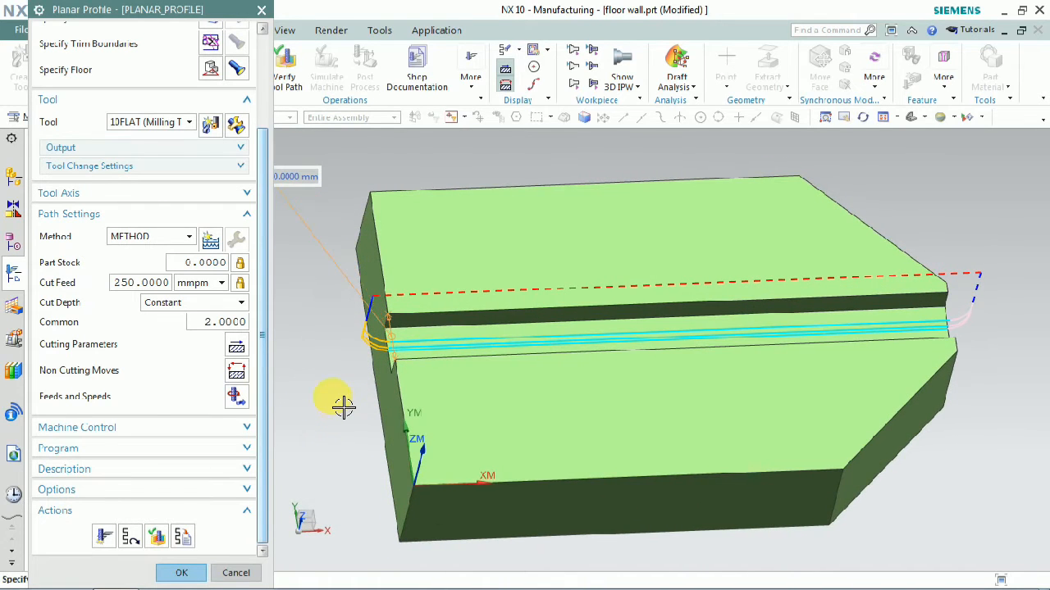
Step: Set the open area engage type of the non cutting moves to Linear and regenerate the tool path
{"action": "left_click", "coordinate": [237, 368]}
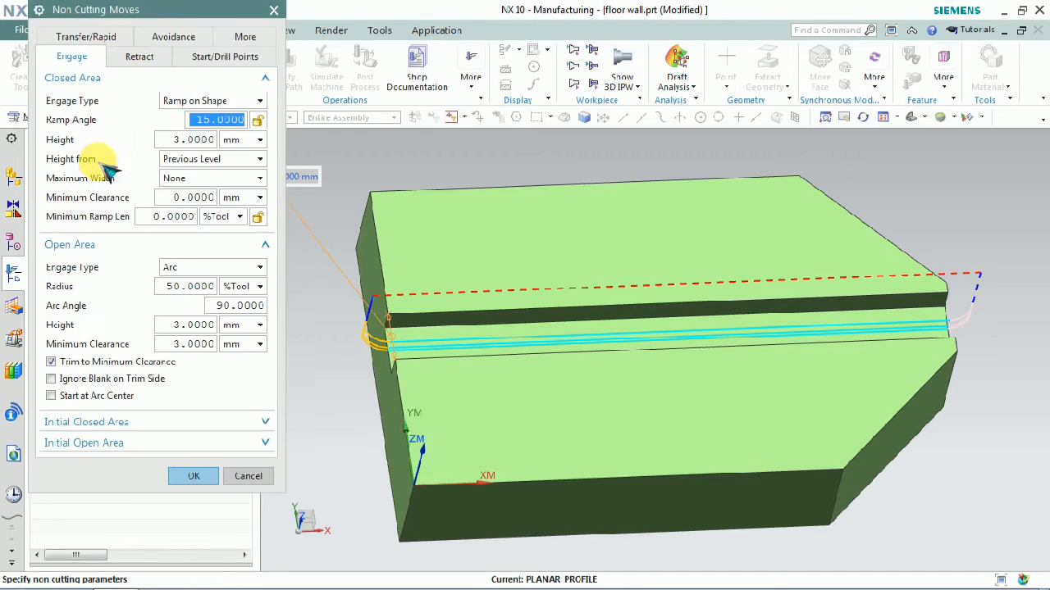
{"action": "left_click", "coordinate": [188, 268]}
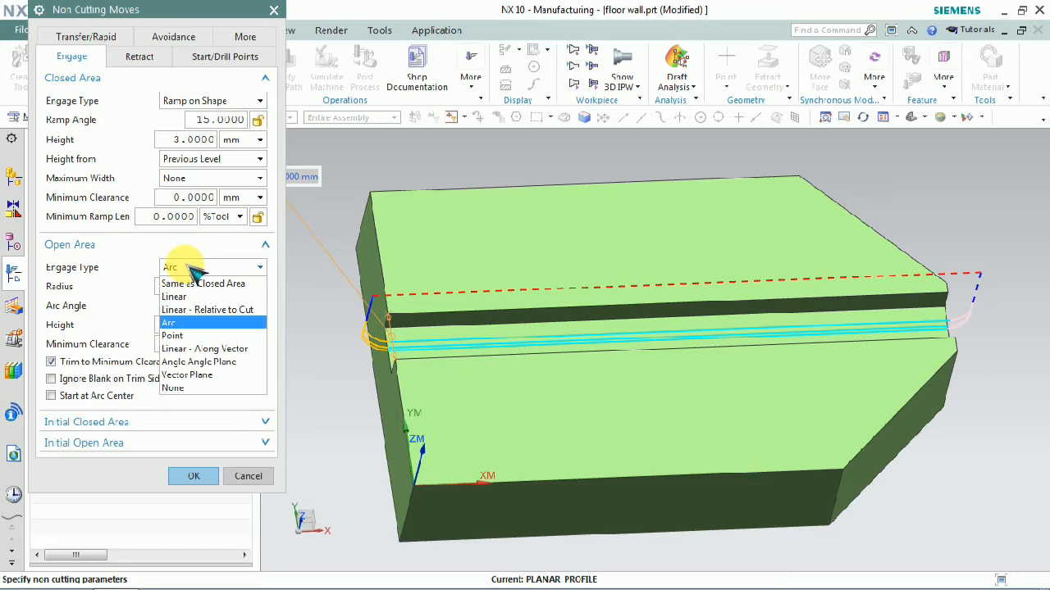
{"action": "left_click", "coordinate": [195, 270]}
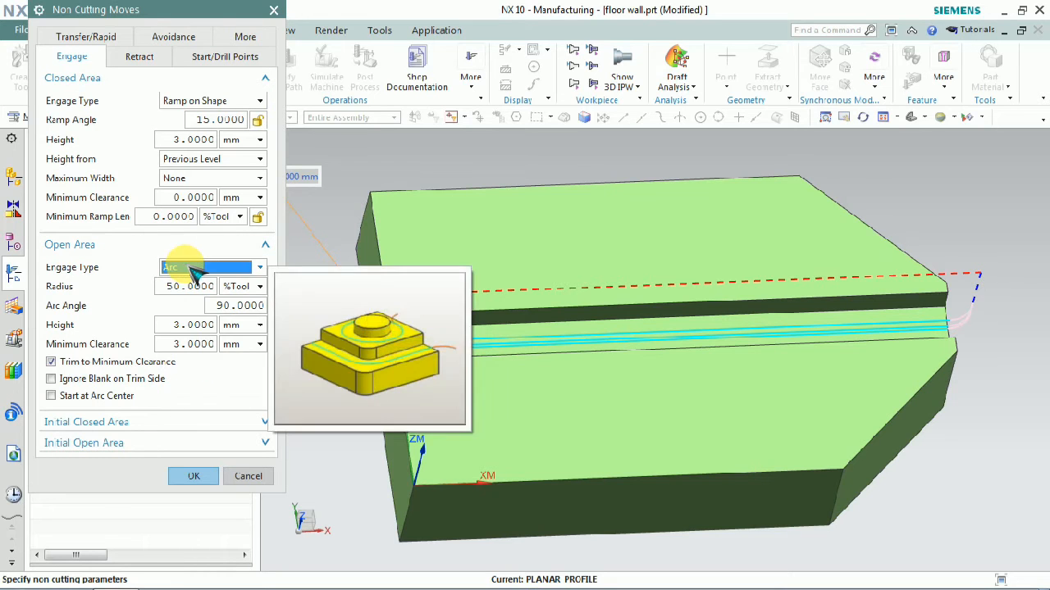
{"action": "left_click", "coordinate": [190, 268]}
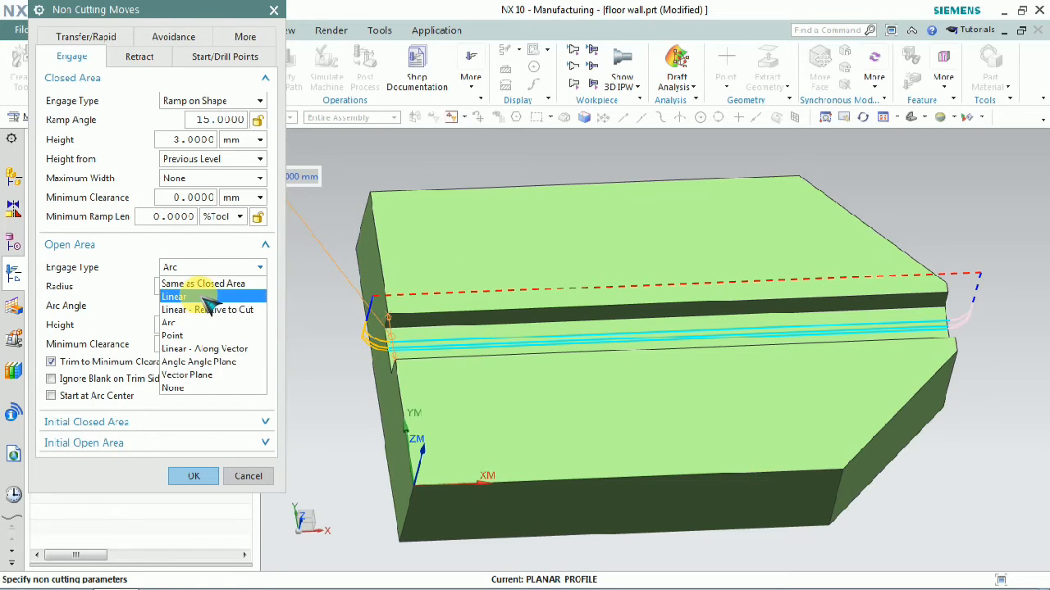
{"action": "left_click", "coordinate": [200, 297]}
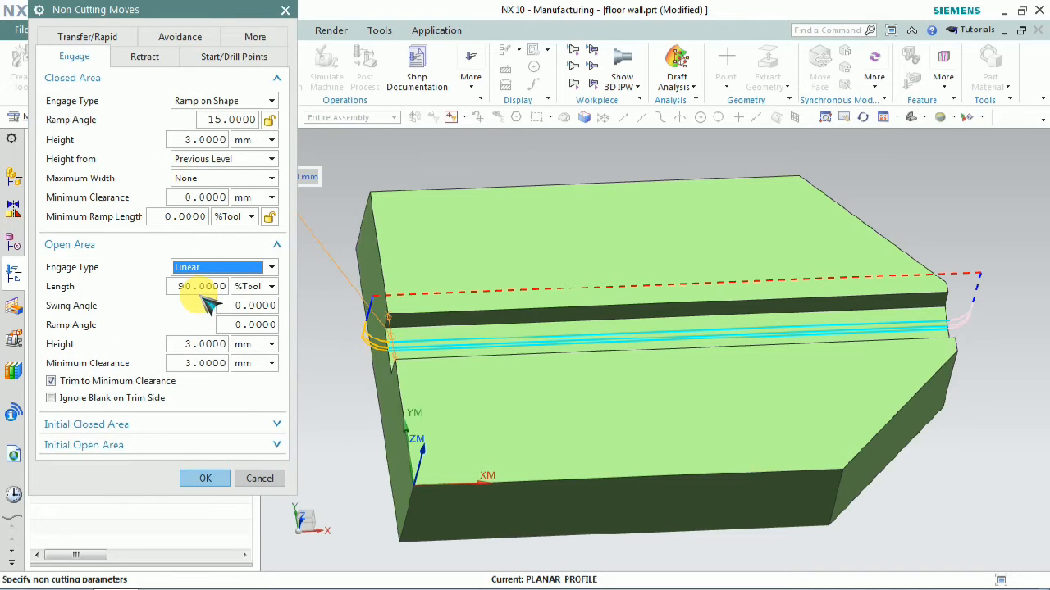
{"action": "left_click", "coordinate": [145, 55]}
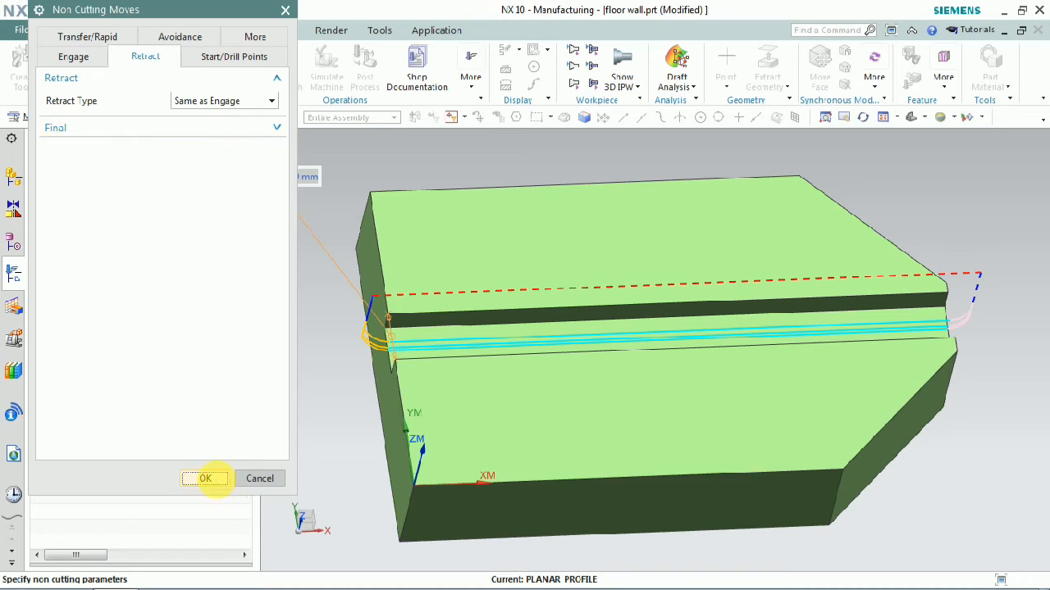
{"action": "left_click", "coordinate": [205, 478]}
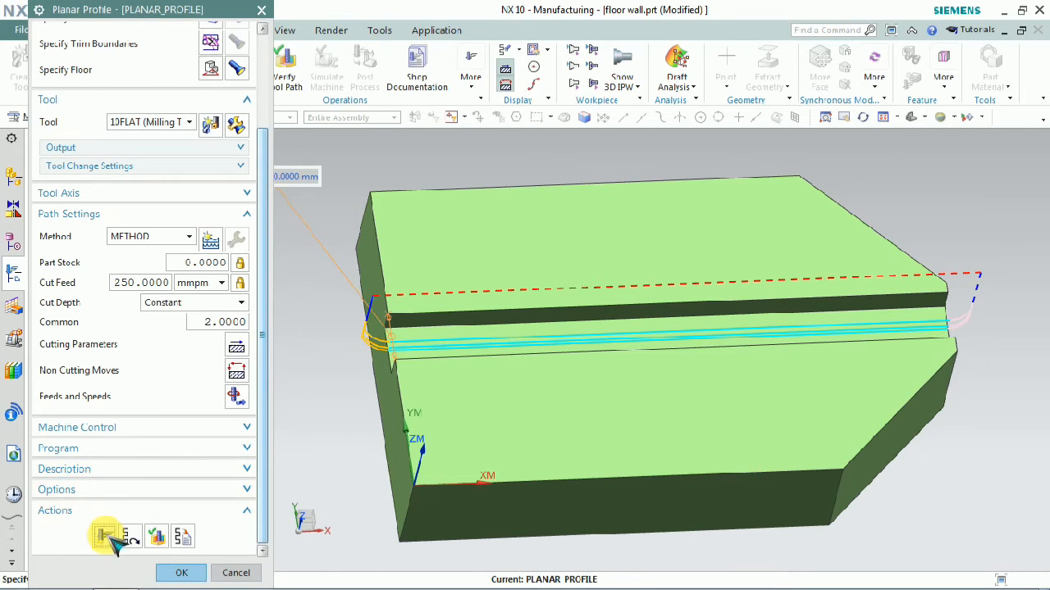
{"action": "left_click", "coordinate": [106, 537]}
{"action": "scroll", "coordinate": [502, 328], "scroll_direction": "down", "scroll_amount": 2}
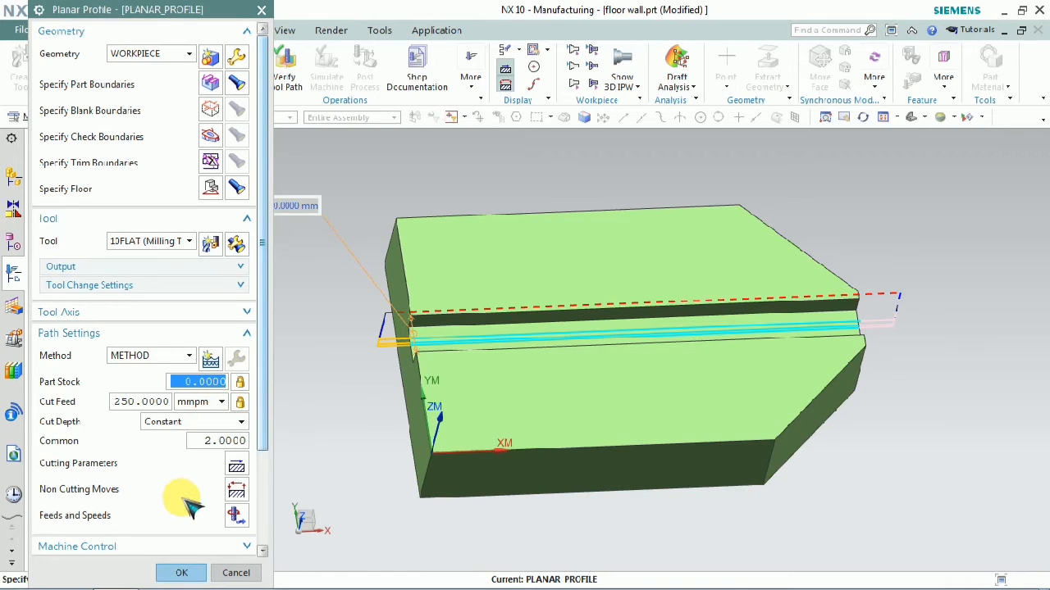
Step: Play the 3D Dynamic verification of the regenerated tool path and accept the Planar Profile operation
{"action": "scroll", "coordinate": [182, 521], "scroll_direction": "down", "scroll_amount": 3}
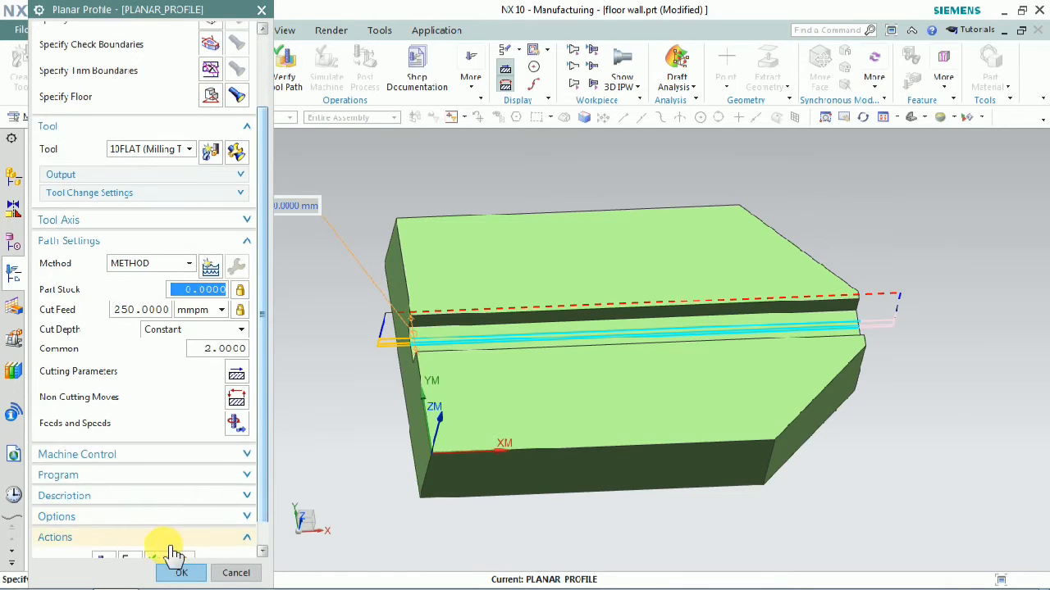
{"action": "scroll", "coordinate": [169, 547], "scroll_direction": "down", "scroll_amount": 1}
{"action": "left_click", "coordinate": [160, 533]}
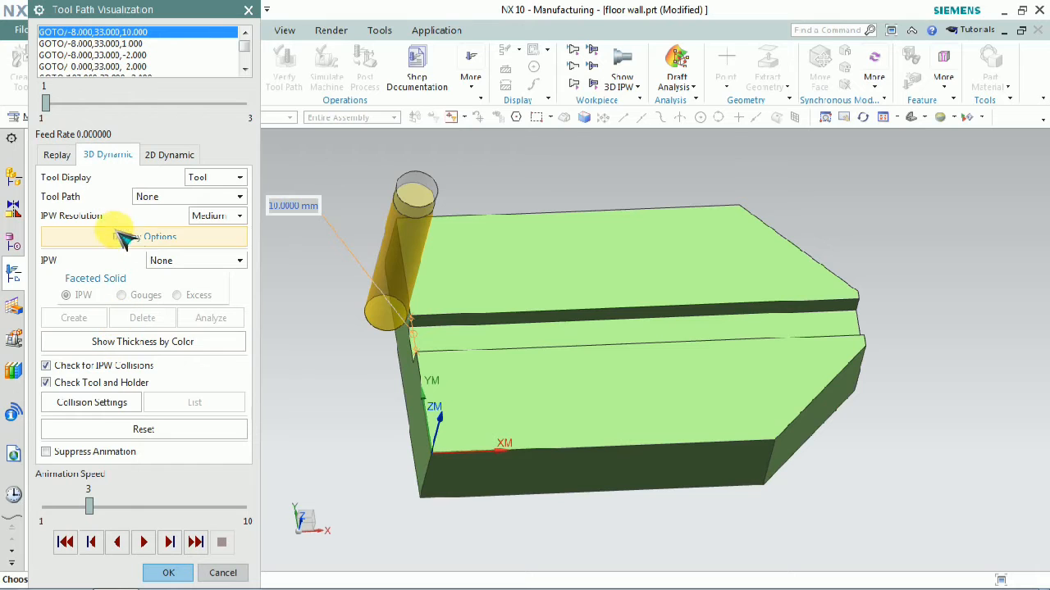
{"action": "left_click", "coordinate": [144, 542]}
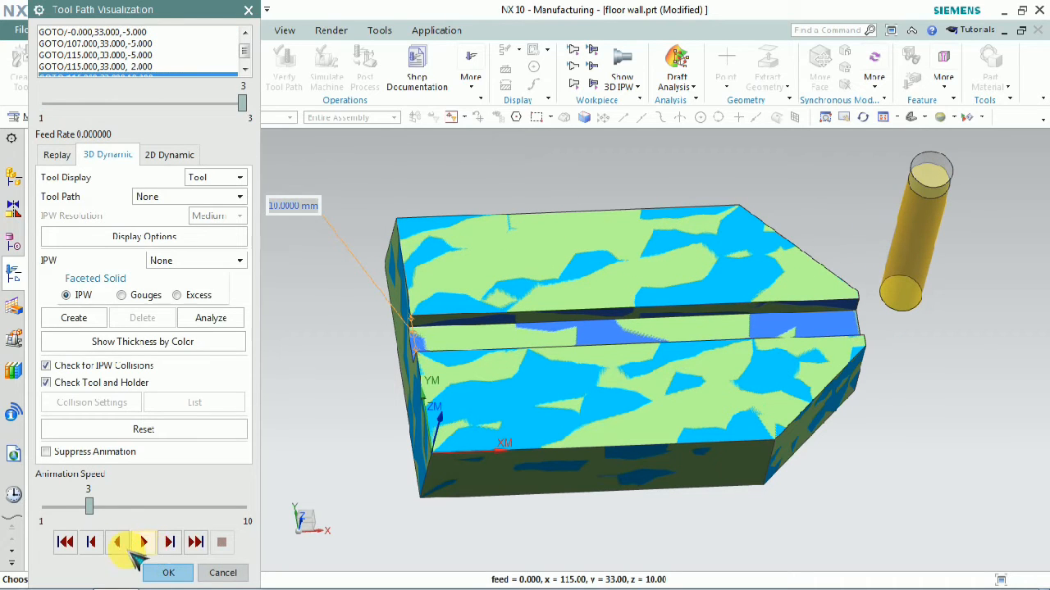
{"action": "left_click", "coordinate": [171, 571]}
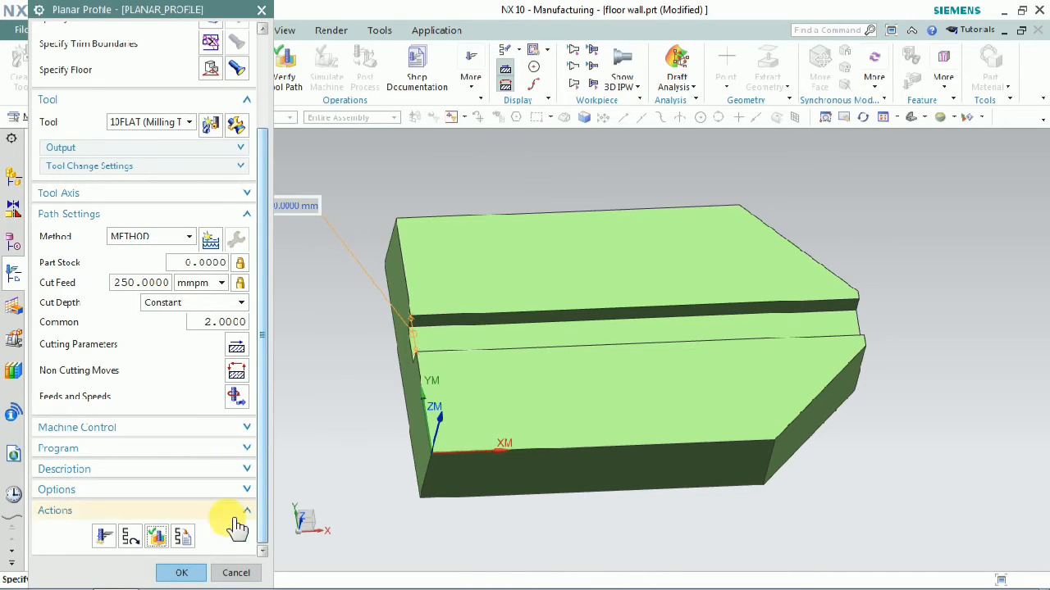
{"action": "left_click", "coordinate": [187, 573]}
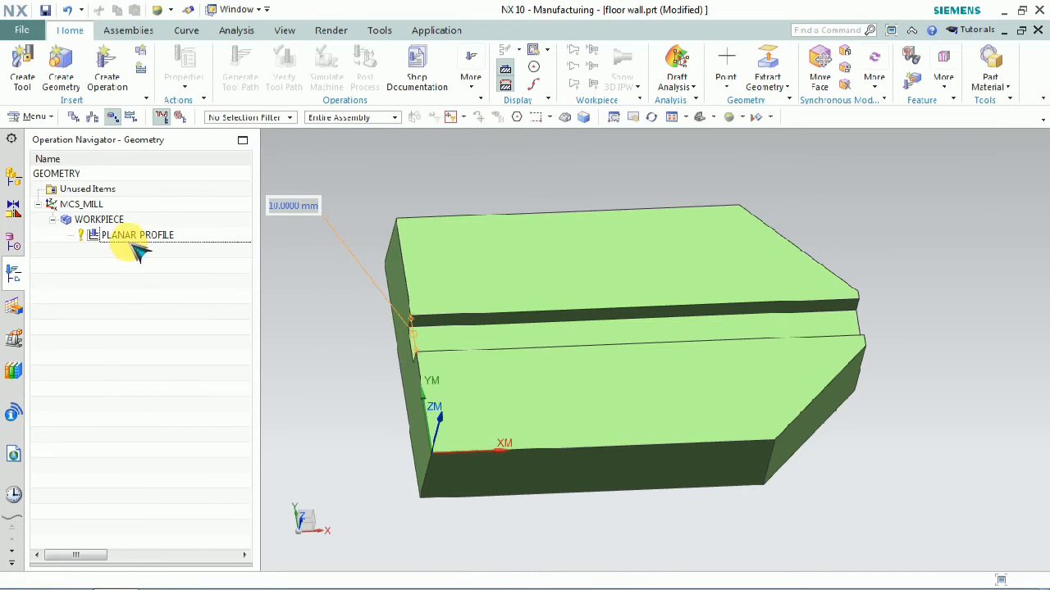
Step: Display the finished Planar Profile operation's tool path on the part and examine it along the slot
{"action": "left_click", "coordinate": [134, 238]}
{"action": "mouse_move", "coordinate": [555, 304]}
{"action": "middle_mouse_down"}
{"action": "mouse_move", "coordinate": [534, 320]}
{"action": "mouse_move", "coordinate": [549, 312]}
{"action": "middle_mouse_up"}
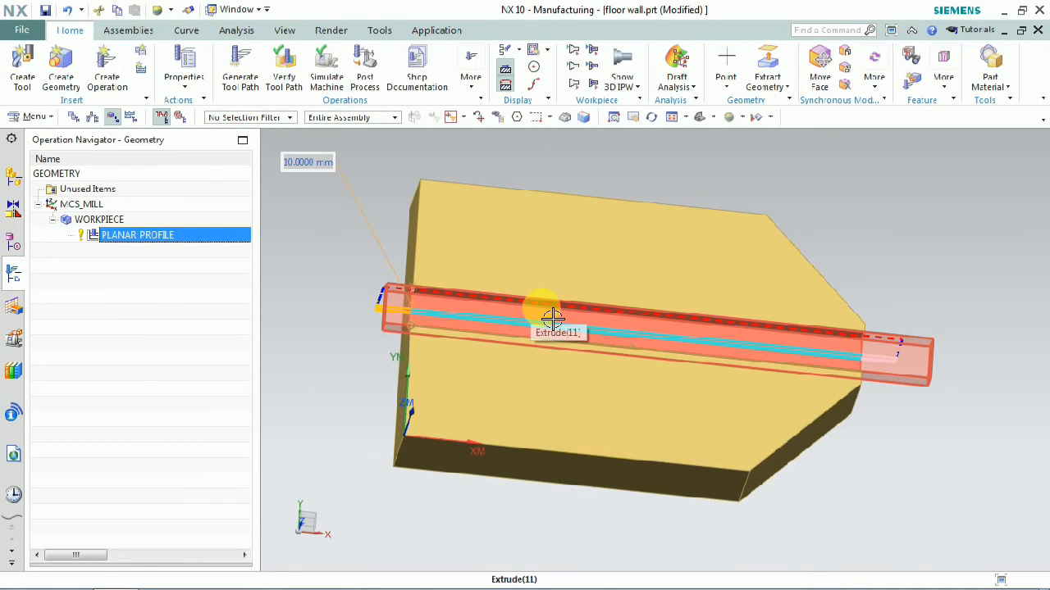
{"action": "left_click", "coordinate": [192, 370]}
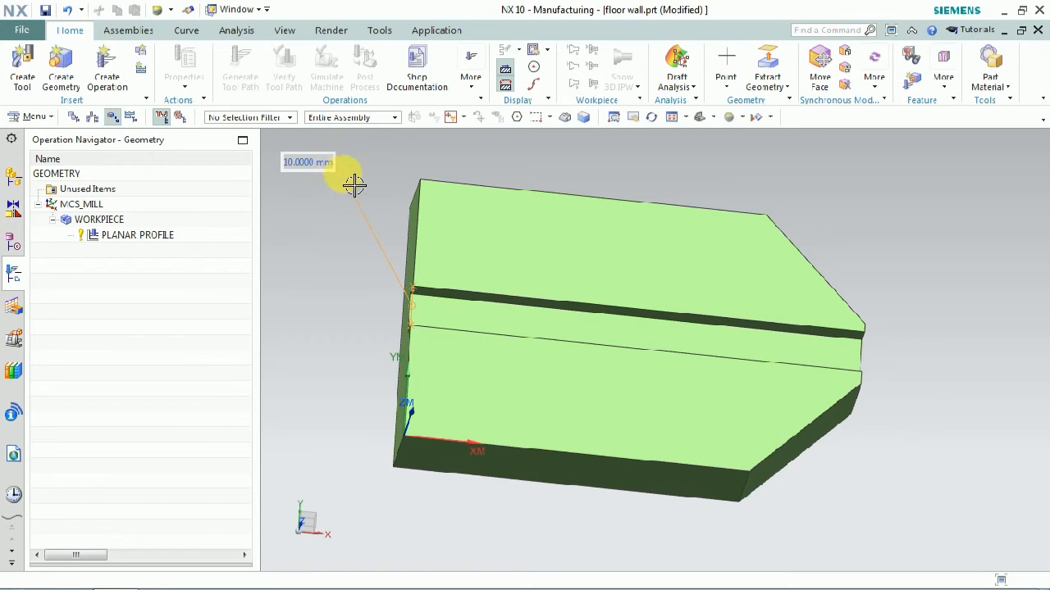
{"action": "middle_click_drag", "start_coordinate": [496, 285], "coordinate": [451, 298]}
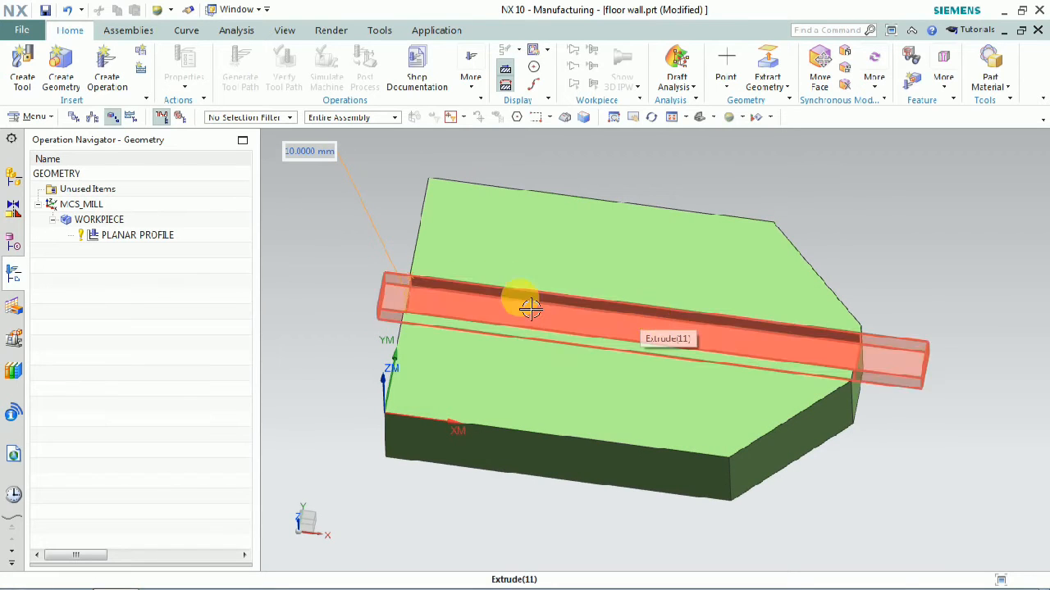
{"action": "left_click", "coordinate": [153, 238]}
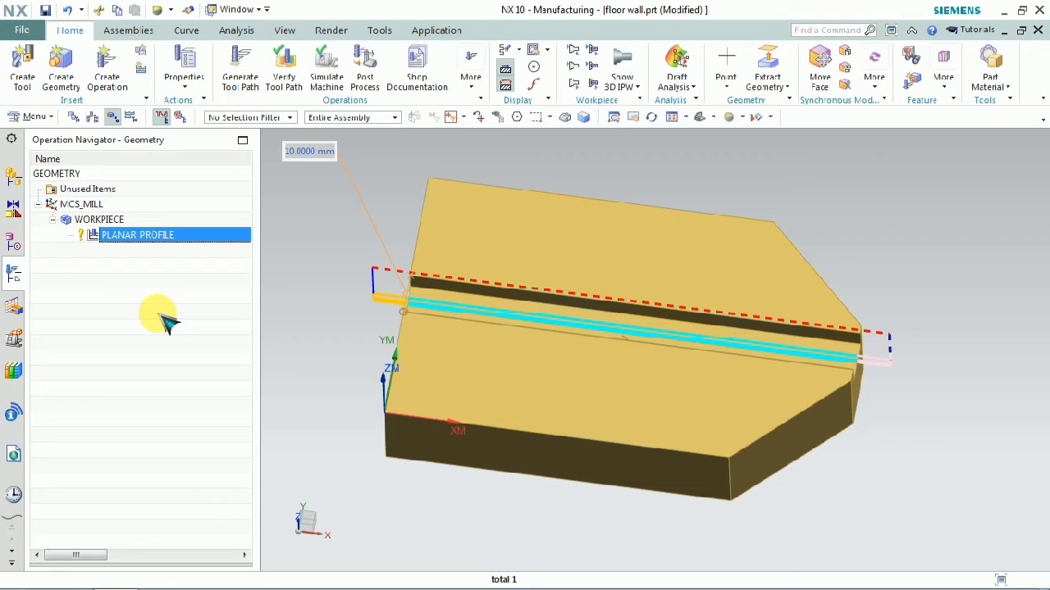
{"action": "left_click", "coordinate": [177, 358]}
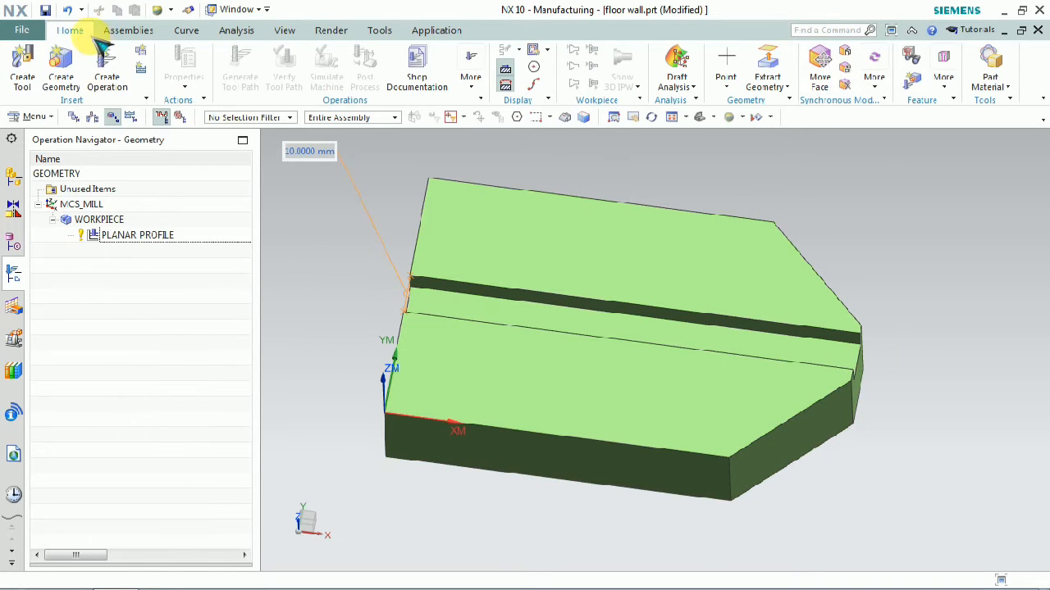
Step: Switch the floor wall part from Manufacturing to the Modeling application
{"action": "left_click", "coordinate": [435, 30]}
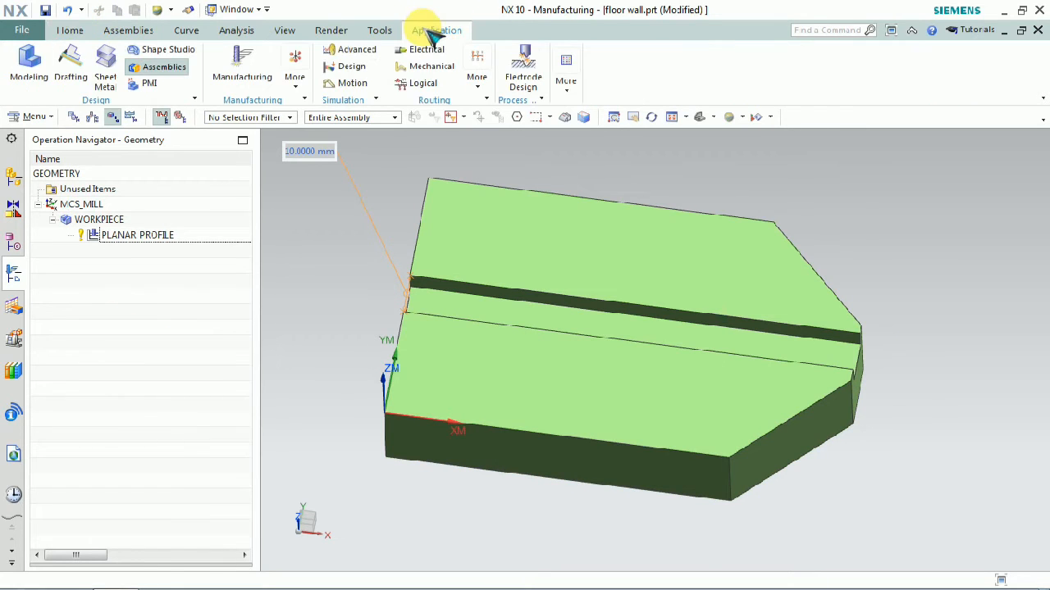
{"action": "left_click", "coordinate": [33, 72]}
{"action": "mouse_move", "coordinate": [377, 222]}
{"action": "middle_mouse_down"}
{"action": "mouse_move", "coordinate": [356, 237]}
{"action": "mouse_move", "coordinate": [374, 237]}
{"action": "middle_mouse_up"}
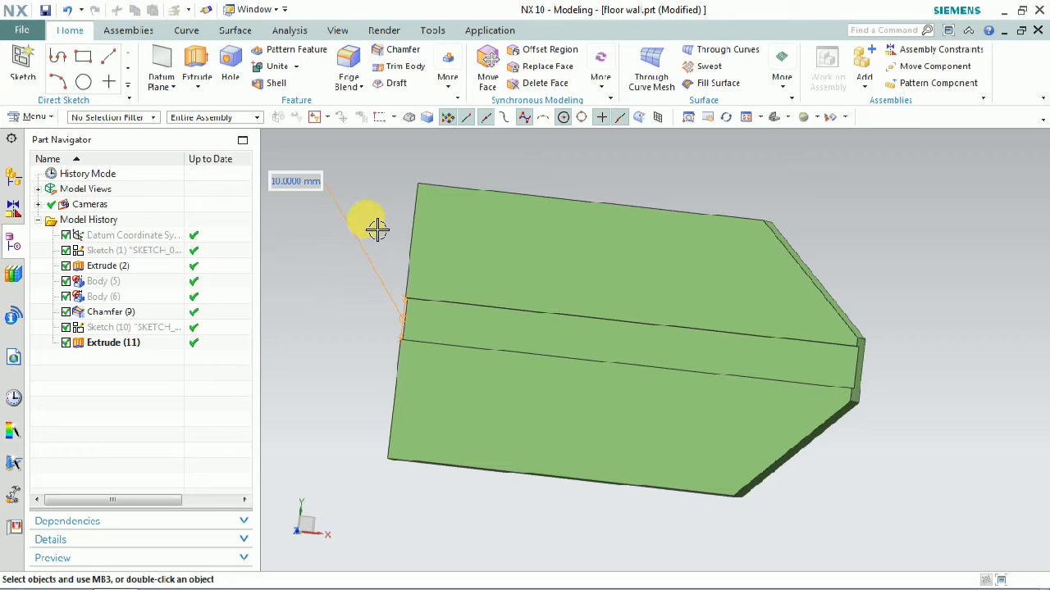
{"action": "key", "text": "F8"}
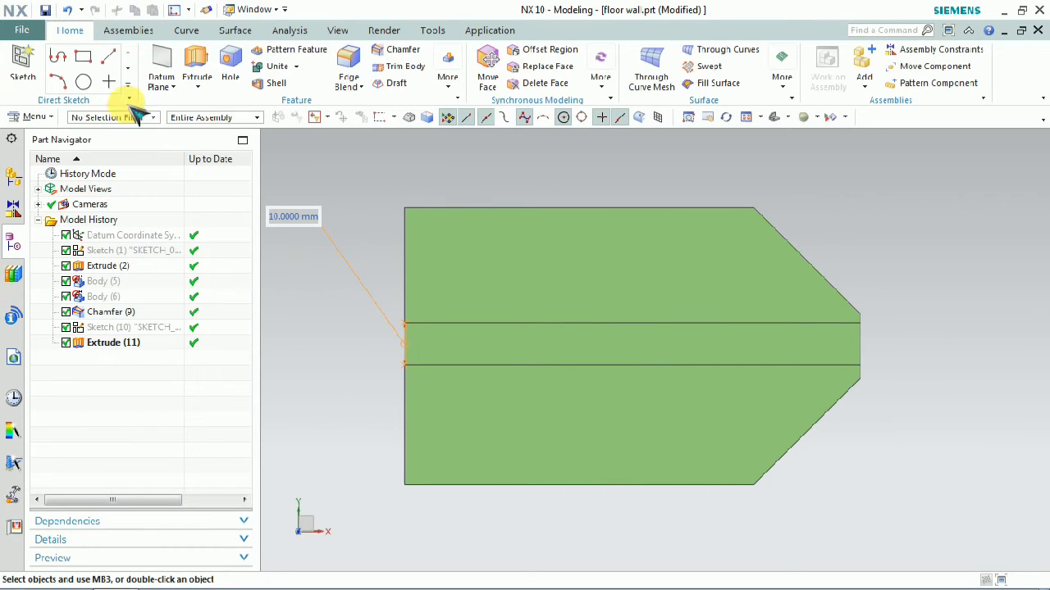
Step: Sketch a horizontal line along the slot's centre, from the midpoint of its end edge to just beyond the part's opposite end, and finish the sketch
{"action": "left_click", "coordinate": [109, 58]}
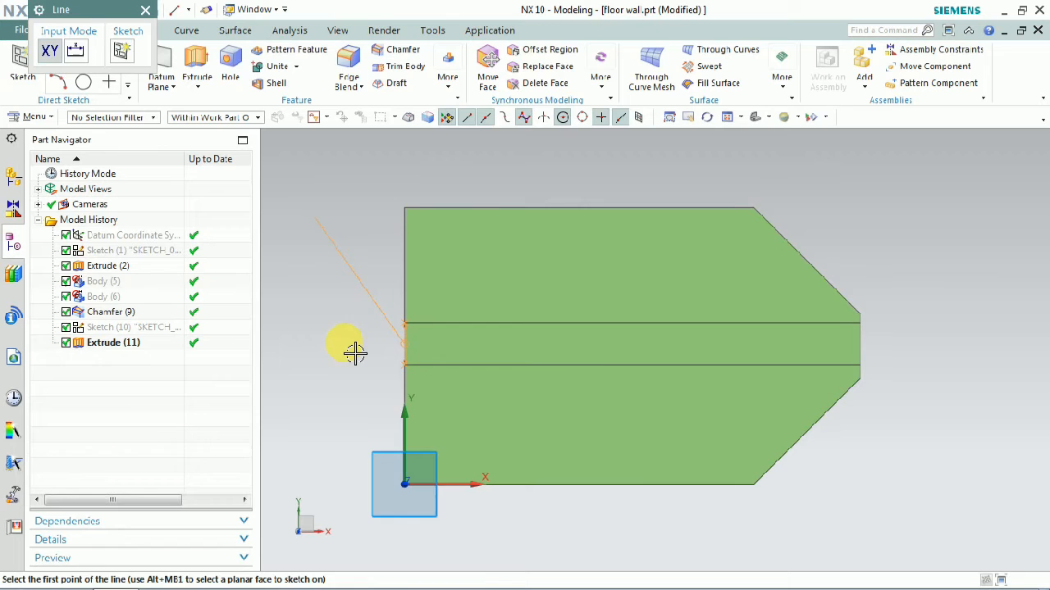
{"action": "left_click", "coordinate": [400, 343]}
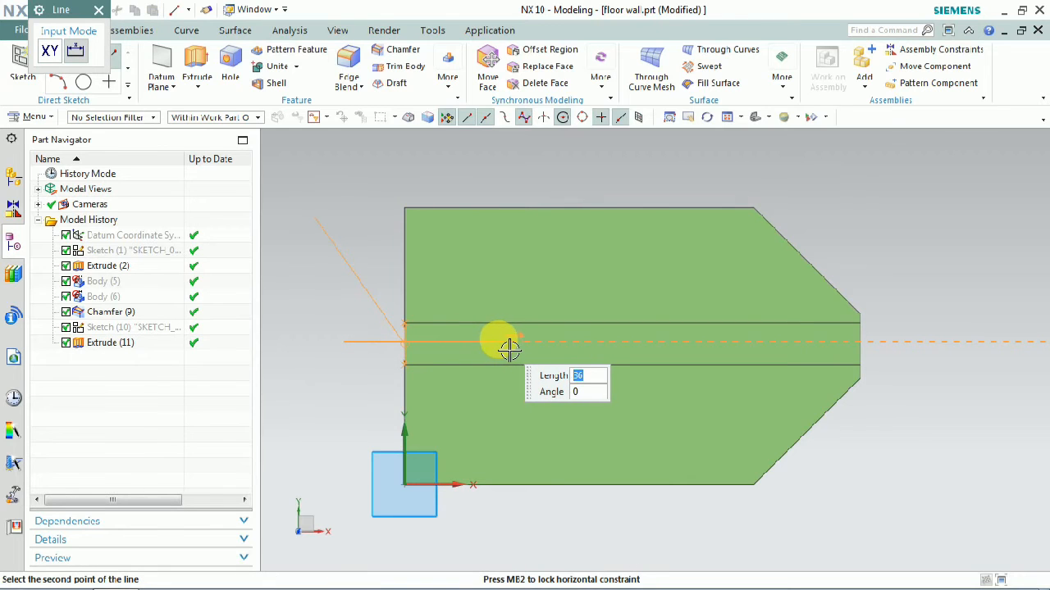
{"action": "key", "text": "Escape"}
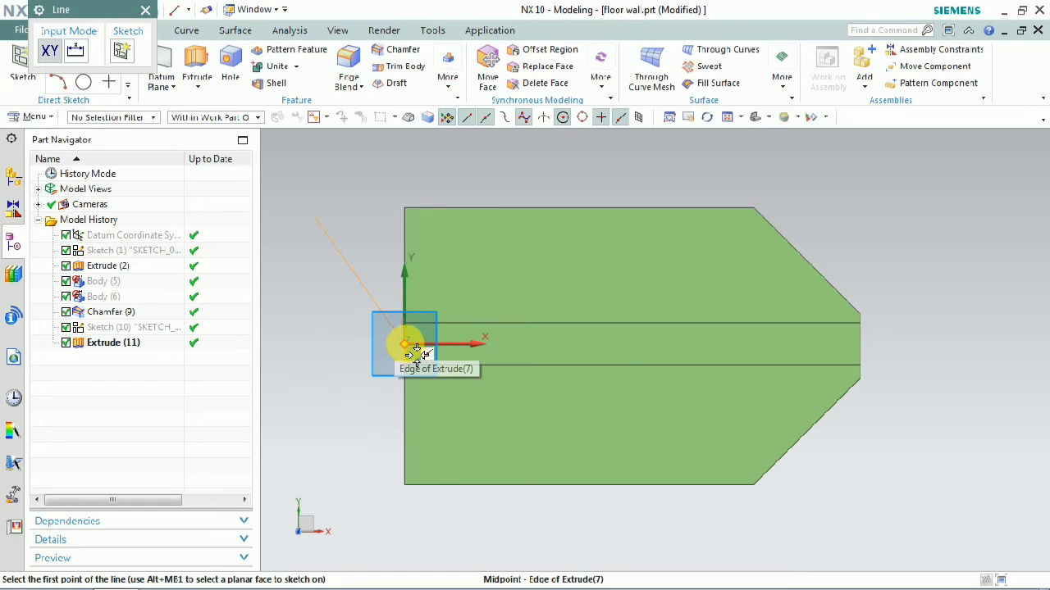
{"action": "left_click", "coordinate": [469, 340]}
{"action": "left_click", "coordinate": [566, 345]}
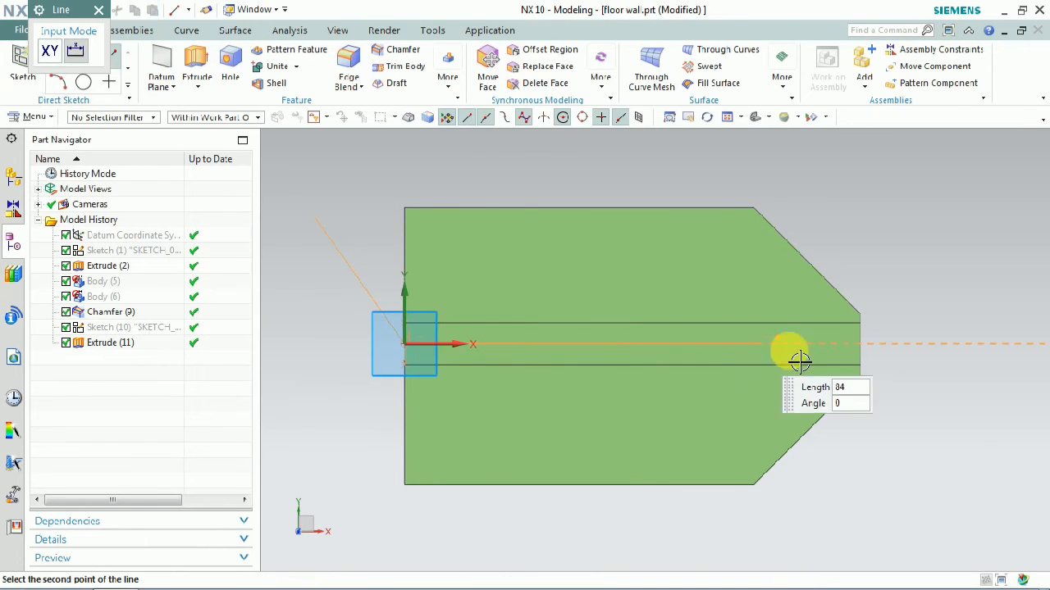
{"action": "left_click", "coordinate": [894, 348]}
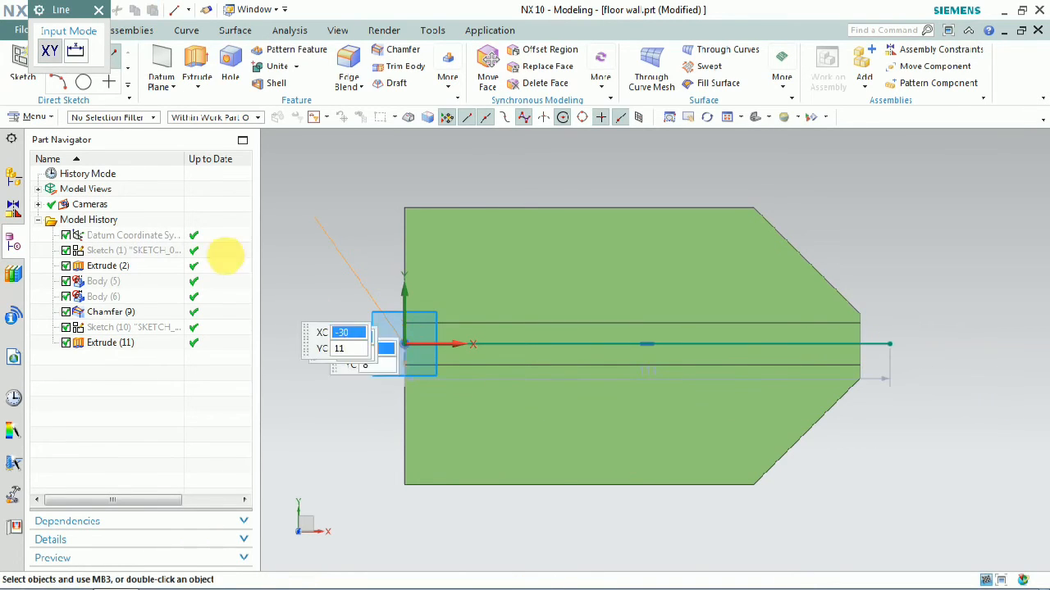
{"action": "left_click", "coordinate": [99, 10]}
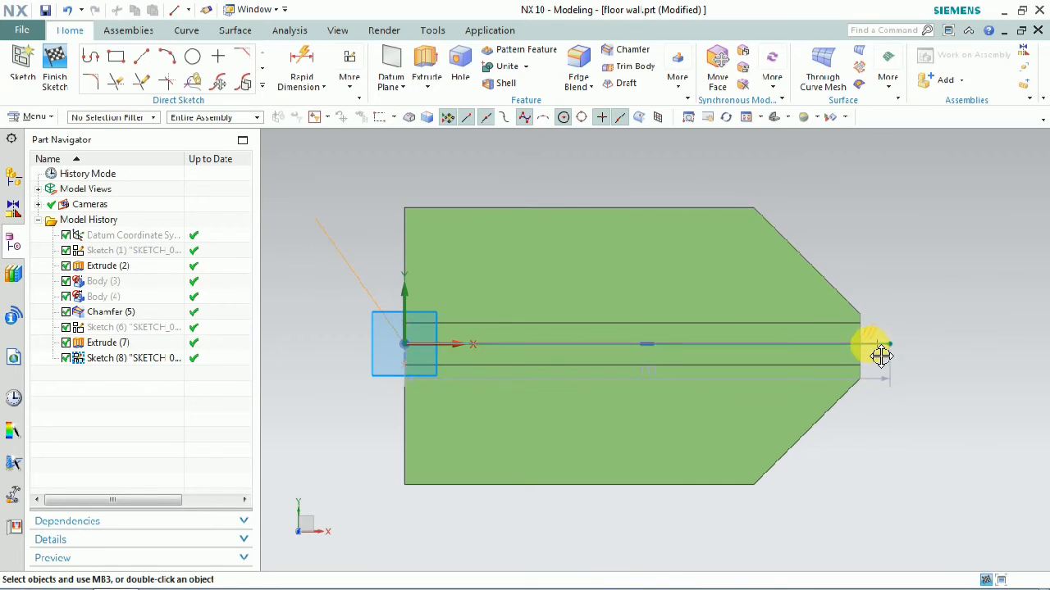
{"action": "left_click", "coordinate": [56, 80]}
Step: Return the part to the Manufacturing application
{"action": "middle_click_drag", "start_coordinate": [464, 345], "coordinate": [610, 323]}
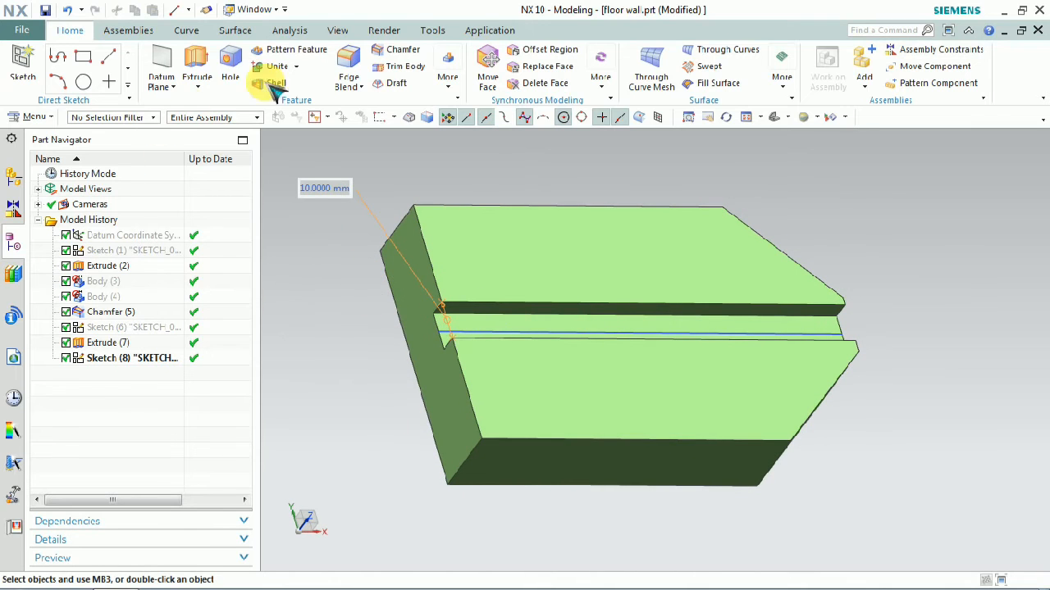
{"action": "left_click", "coordinate": [492, 32]}
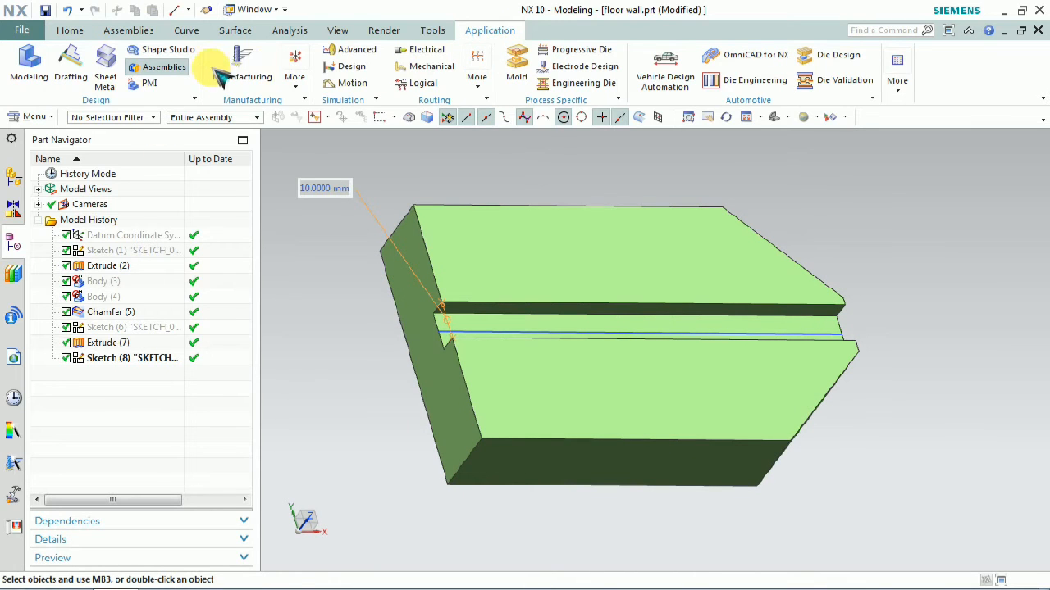
{"action": "left_click", "coordinate": [242, 68]}
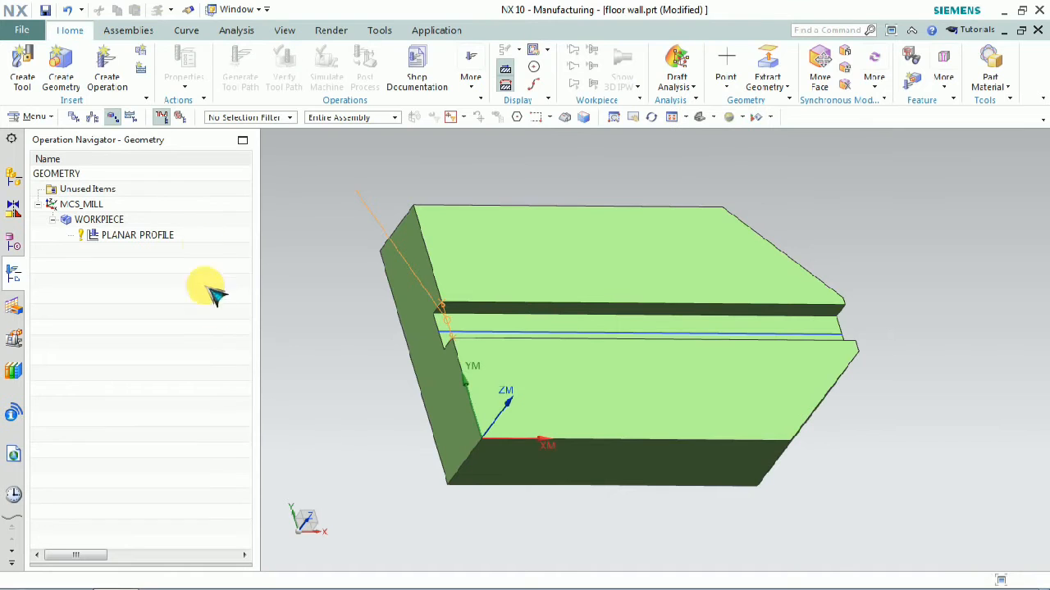
Step: Insert a second mill_planar Planar Profile operation after the existing one, using the WORKPIECE geometry
{"action": "left_click", "coordinate": [119, 237]}
{"action": "right_click", "coordinate": [113, 239]}
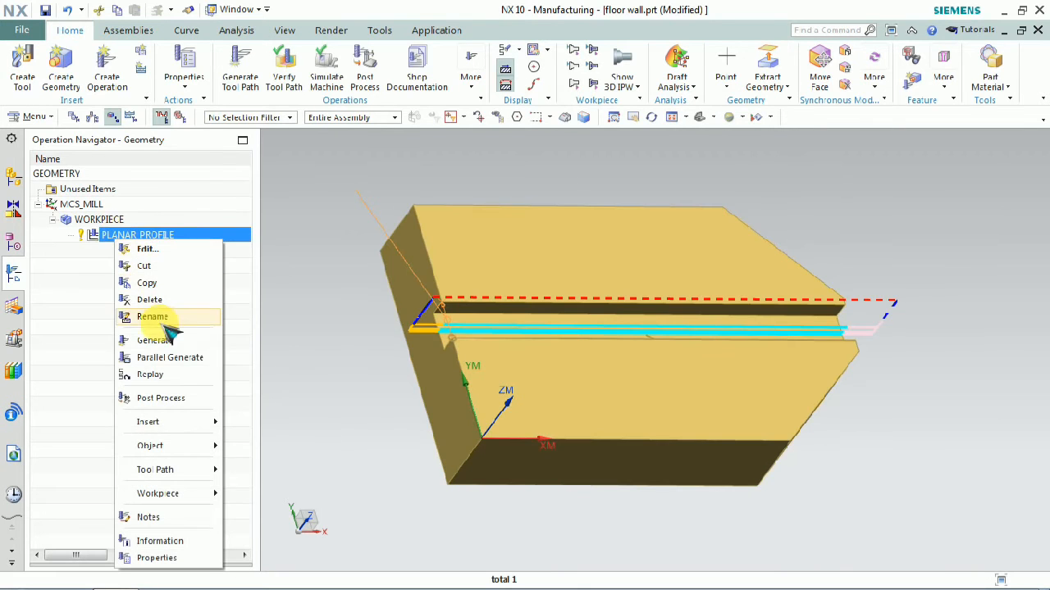
{"action": "mouse_move", "coordinate": [189, 422]}
{"action": "left_click", "coordinate": [256, 424]}
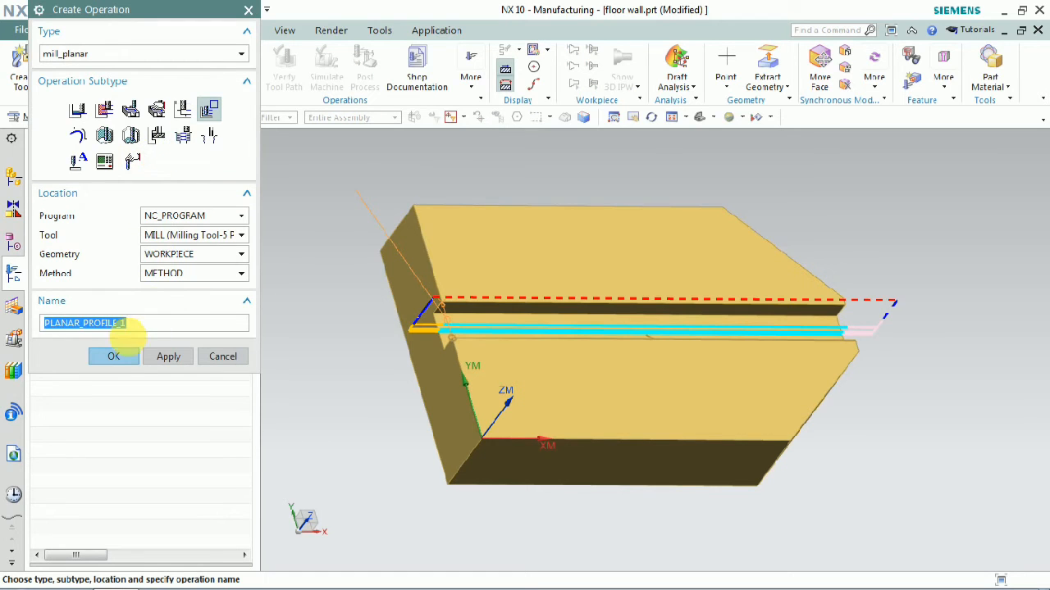
{"action": "left_click", "coordinate": [128, 355]}
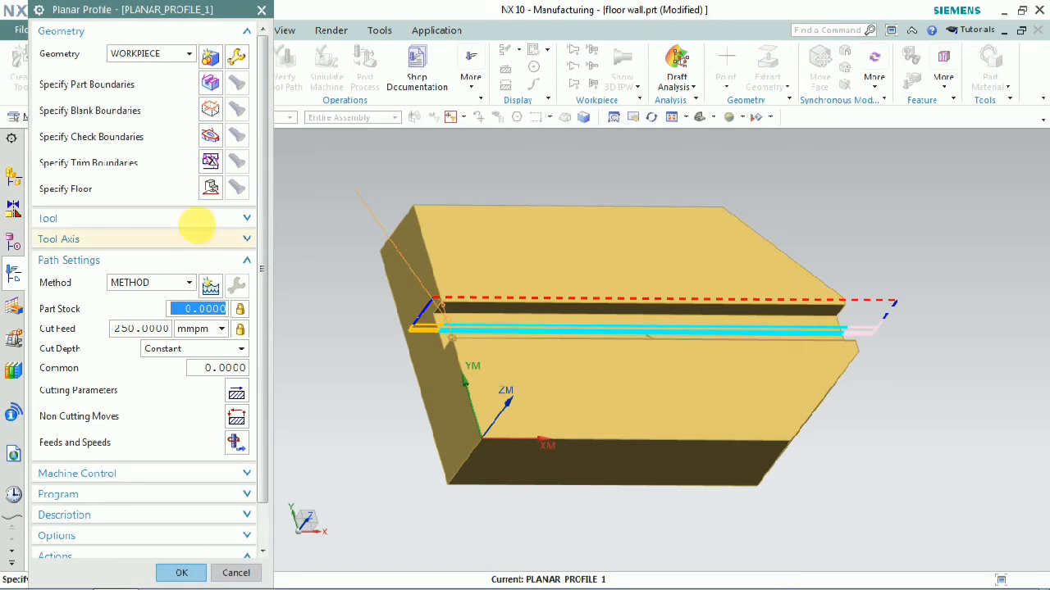
Step: Start a part boundary from curves/edges with type Open and a user-defined plane on the part's top face
{"action": "left_click", "coordinate": [215, 90]}
{"action": "left_click", "coordinate": [234, 34]}
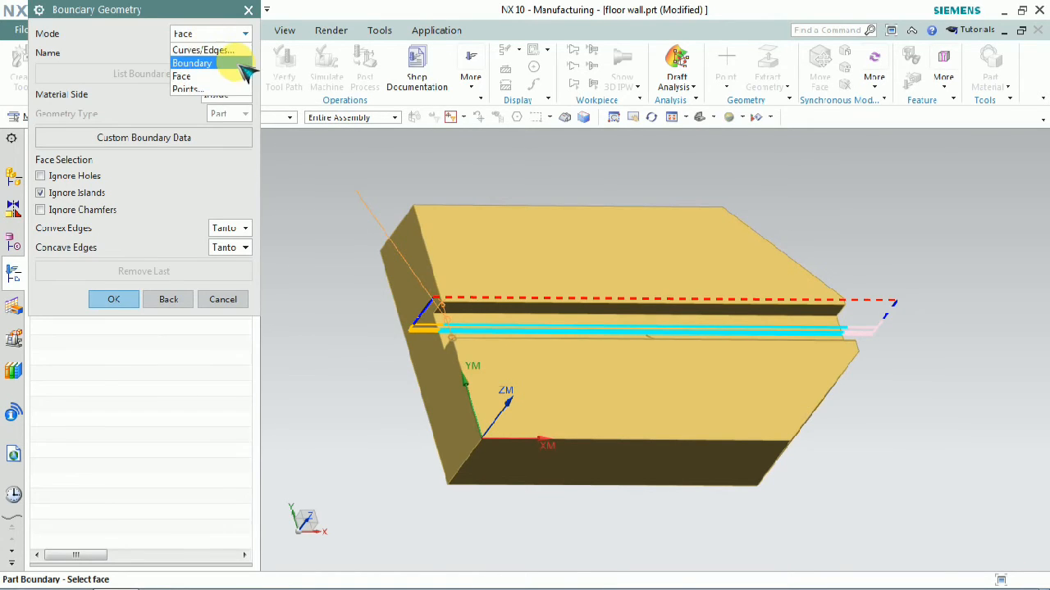
{"action": "left_click", "coordinate": [231, 46]}
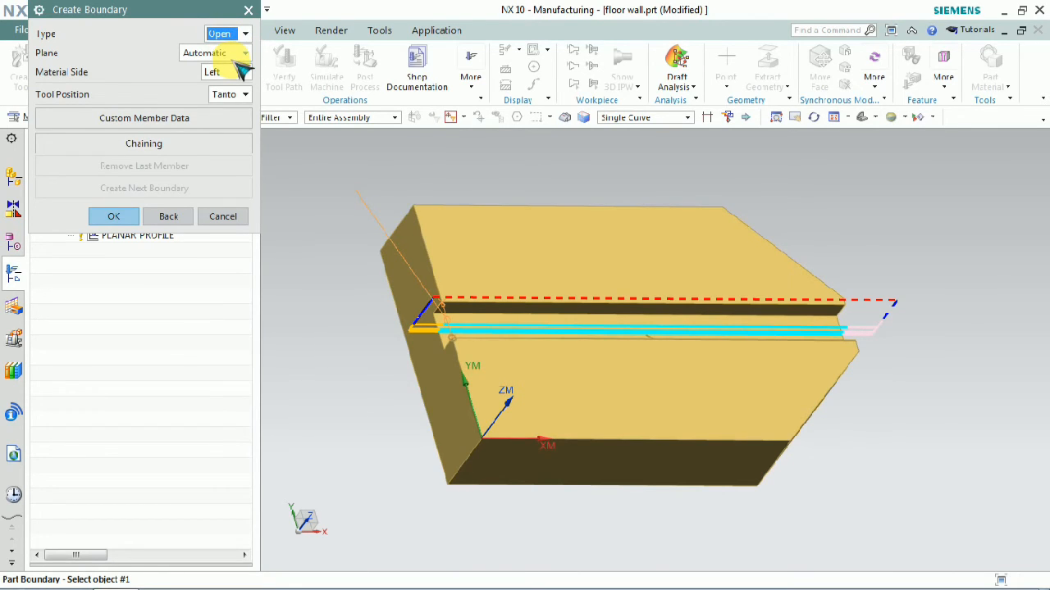
{"action": "left_click", "coordinate": [239, 52]}
{"action": "left_click", "coordinate": [223, 70]}
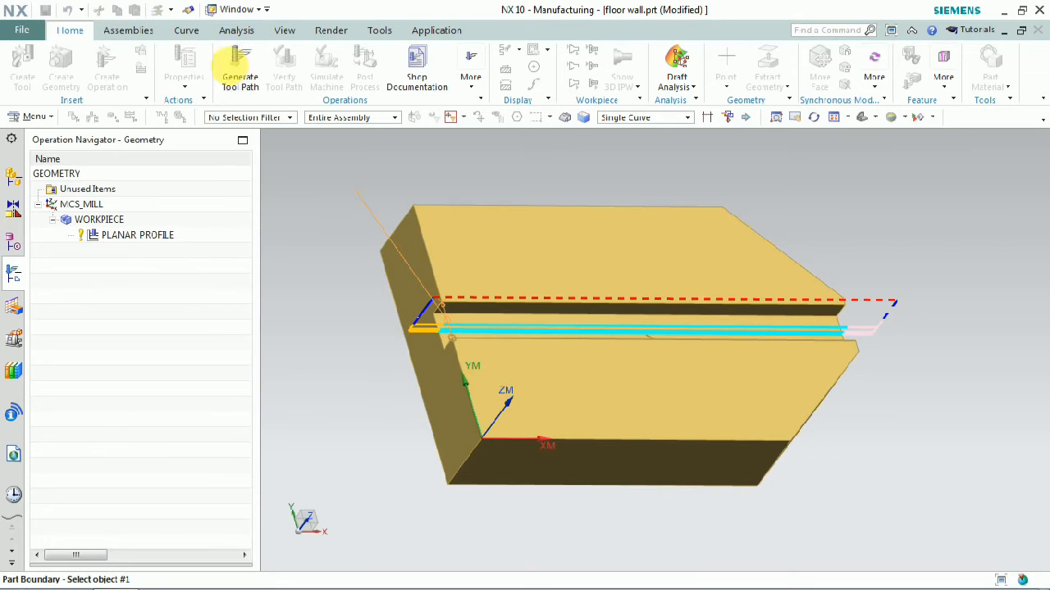
{"action": "left_click", "coordinate": [497, 265]}
{"action": "left_click", "coordinate": [169, 236]}
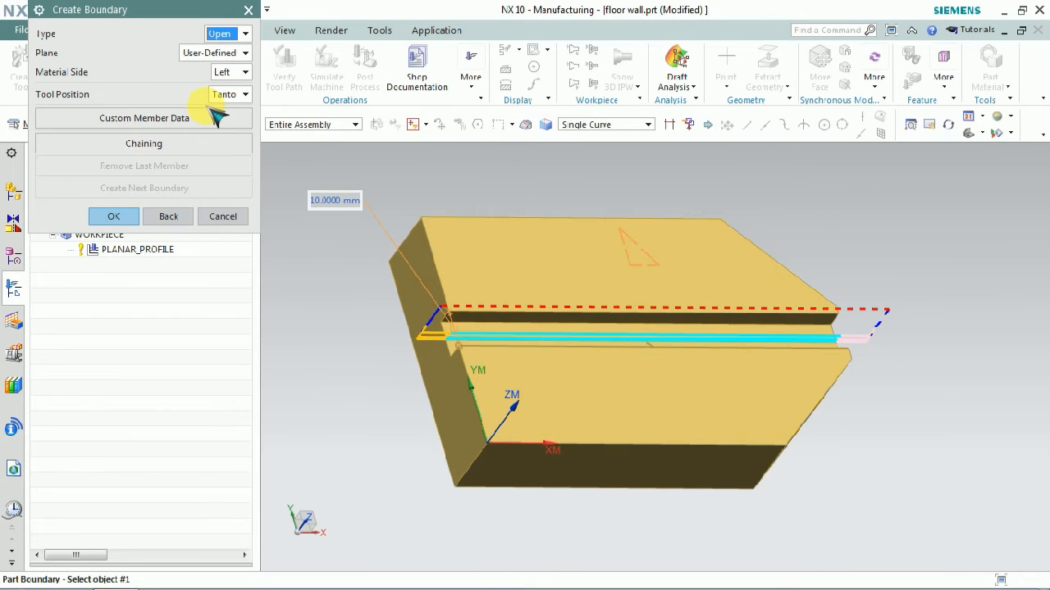
Step: Select the sketched centre line of the slot as the boundary member and accept the part boundary
{"action": "scroll", "coordinate": [467, 344], "scroll_direction": "up", "scroll_amount": 2}
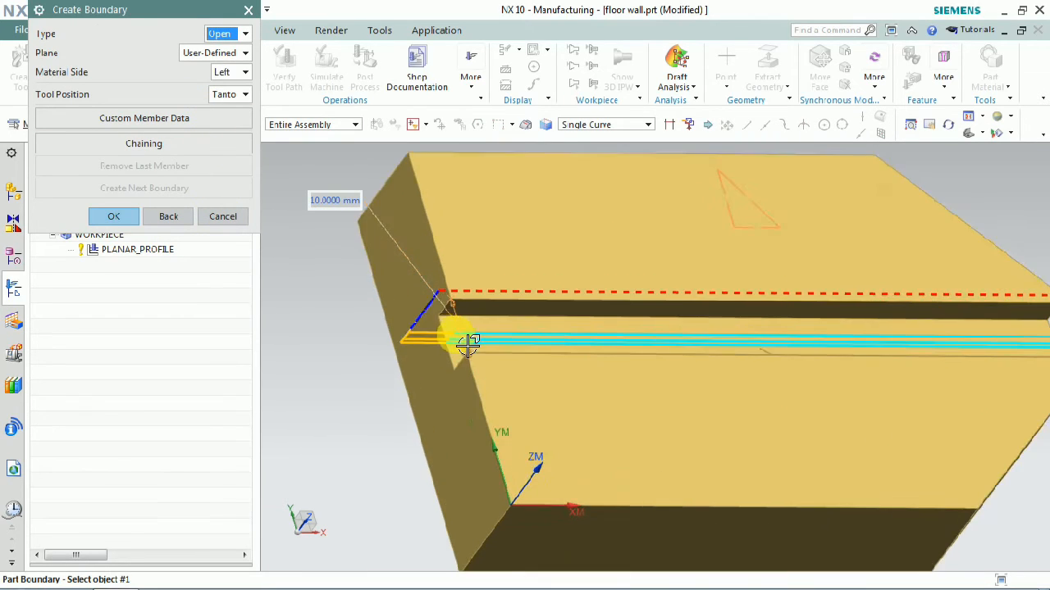
{"action": "scroll", "coordinate": [469, 348], "scroll_direction": "up", "scroll_amount": 2}
{"action": "left_click", "coordinate": [474, 355]}
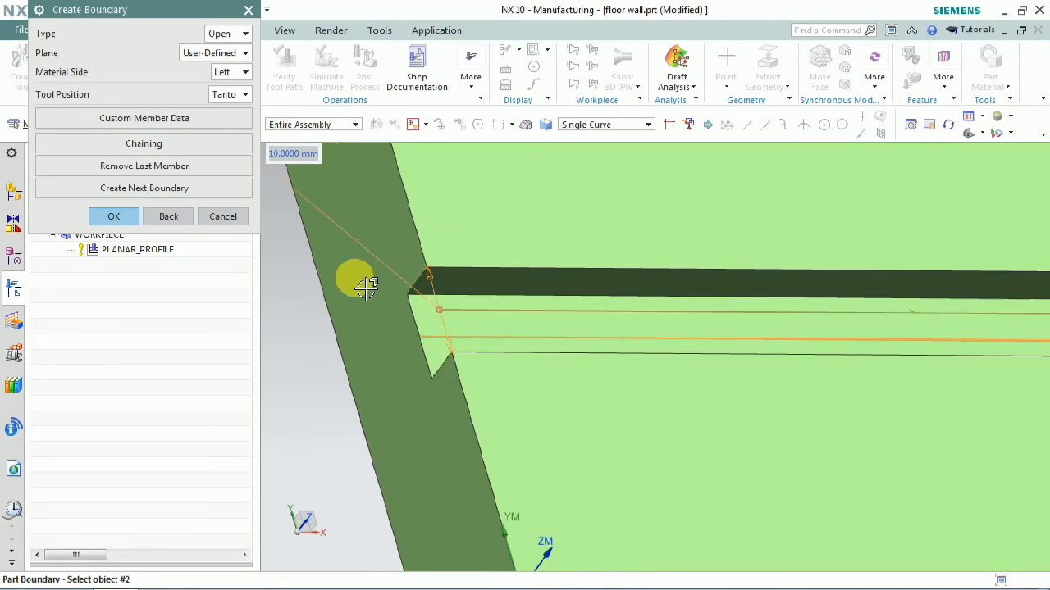
{"action": "scroll", "coordinate": [365, 285], "scroll_direction": "down", "scroll_amount": 5}
{"action": "middle_click_drag", "start_coordinate": [604, 297], "coordinate": [574, 276]}
{"action": "left_click", "coordinate": [114, 216]}
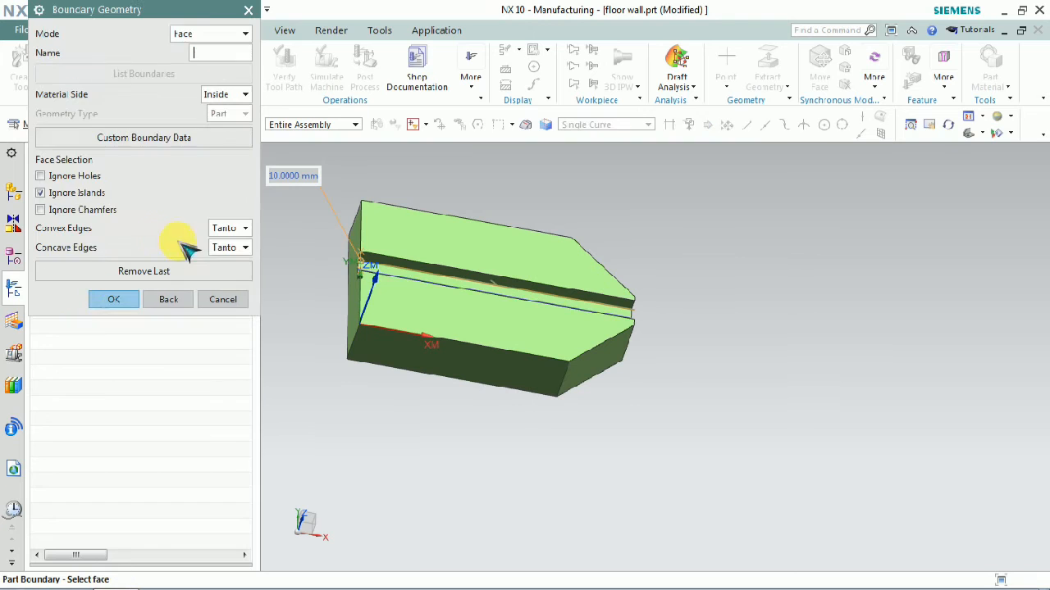
{"action": "middle_click_drag", "start_coordinate": [605, 239], "coordinate": [640, 222]}
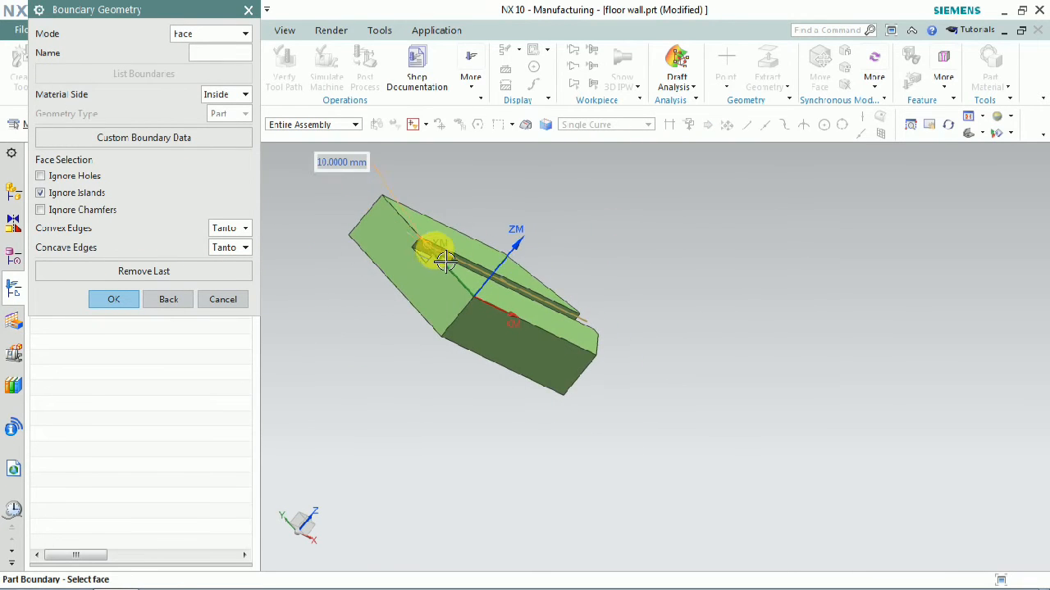
{"action": "scroll", "coordinate": [434, 251], "scroll_direction": "up", "scroll_amount": 4}
{"action": "scroll", "coordinate": [392, 224], "scroll_direction": "up", "scroll_amount": 3}
{"action": "scroll", "coordinate": [383, 309], "scroll_direction": "down", "scroll_amount": 2}
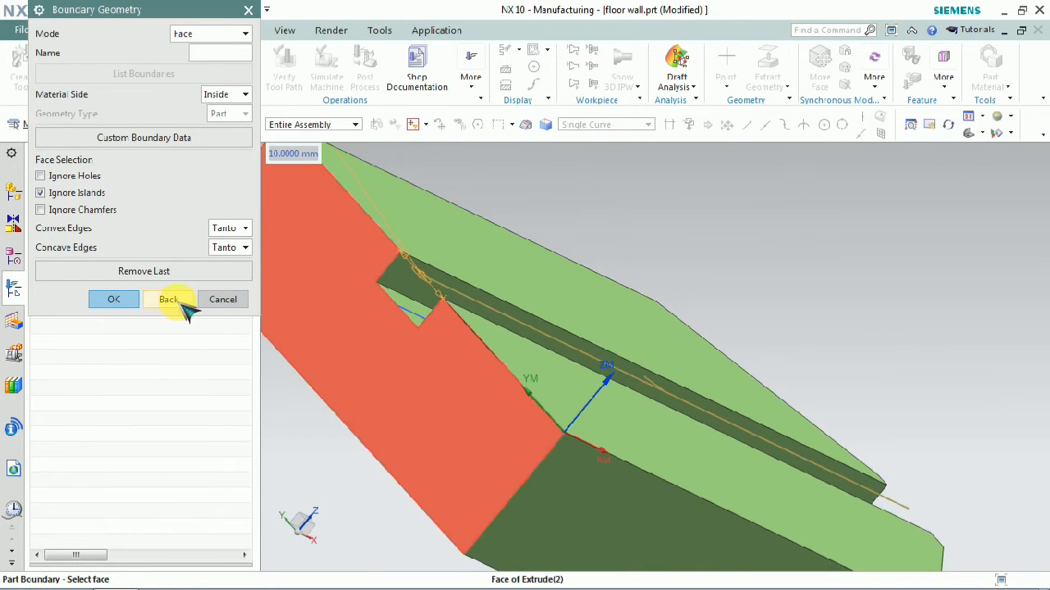
{"action": "left_click", "coordinate": [116, 300]}
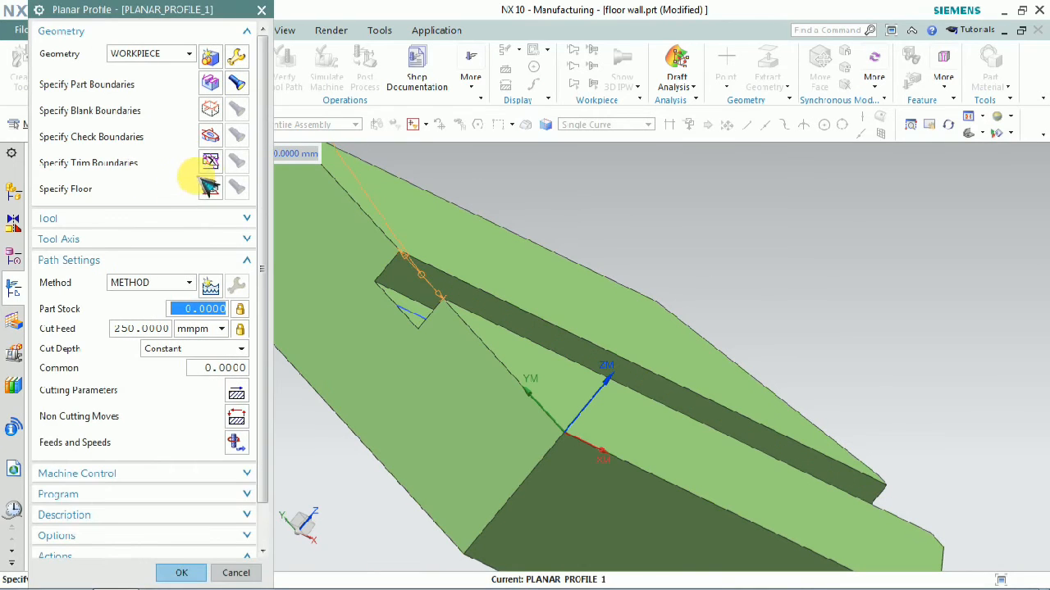
Step: Specify the slot's bottom face as the operation's floor plane with zero offset
{"action": "left_click", "coordinate": [210, 188]}
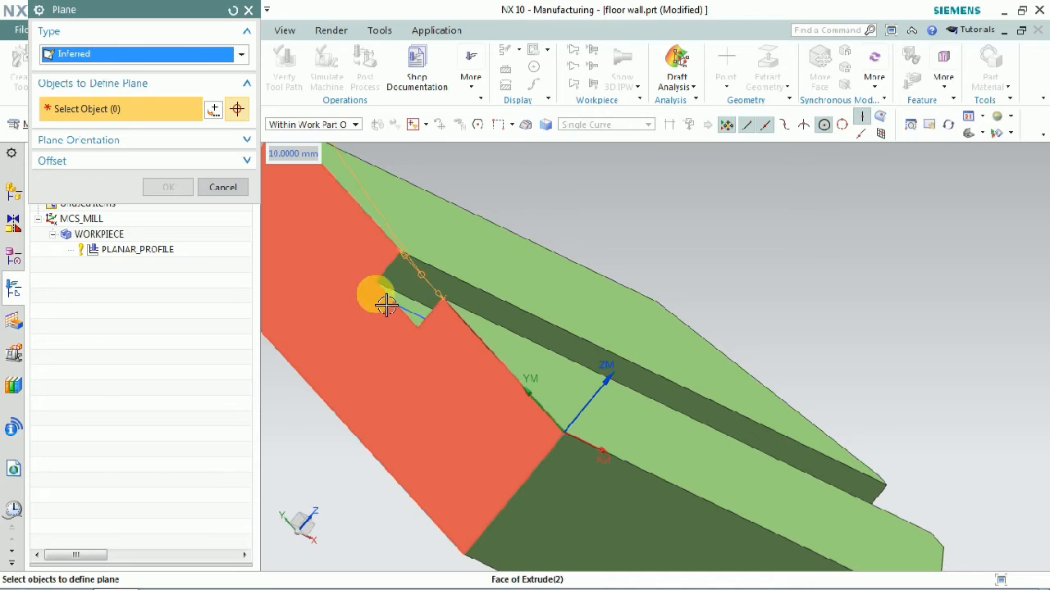
{"action": "scroll", "coordinate": [417, 312], "scroll_direction": "up", "scroll_amount": 1}
{"action": "left_click", "coordinate": [418, 315]}
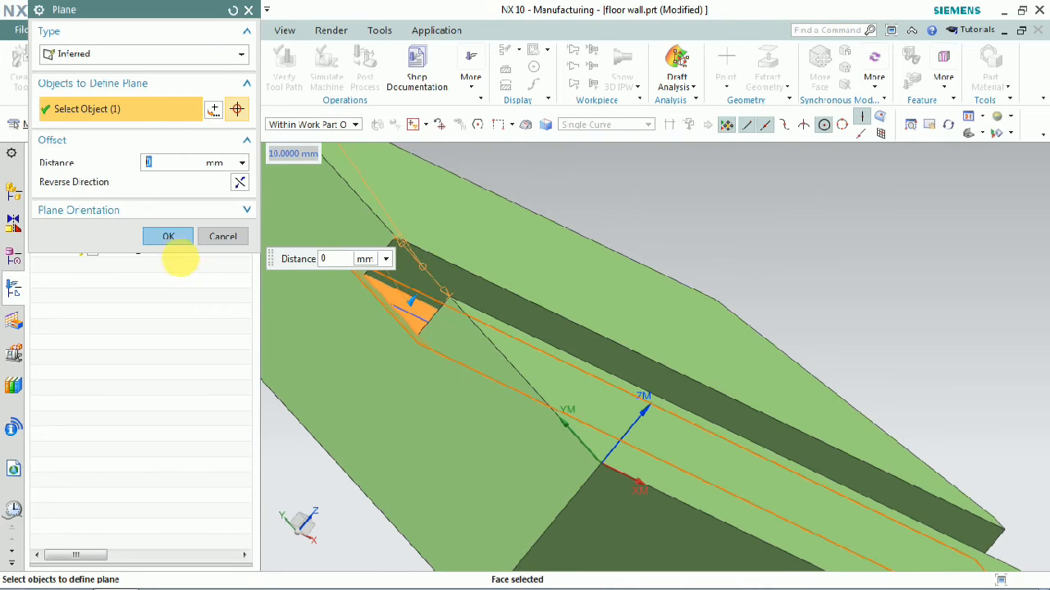
{"action": "left_click", "coordinate": [168, 236]}
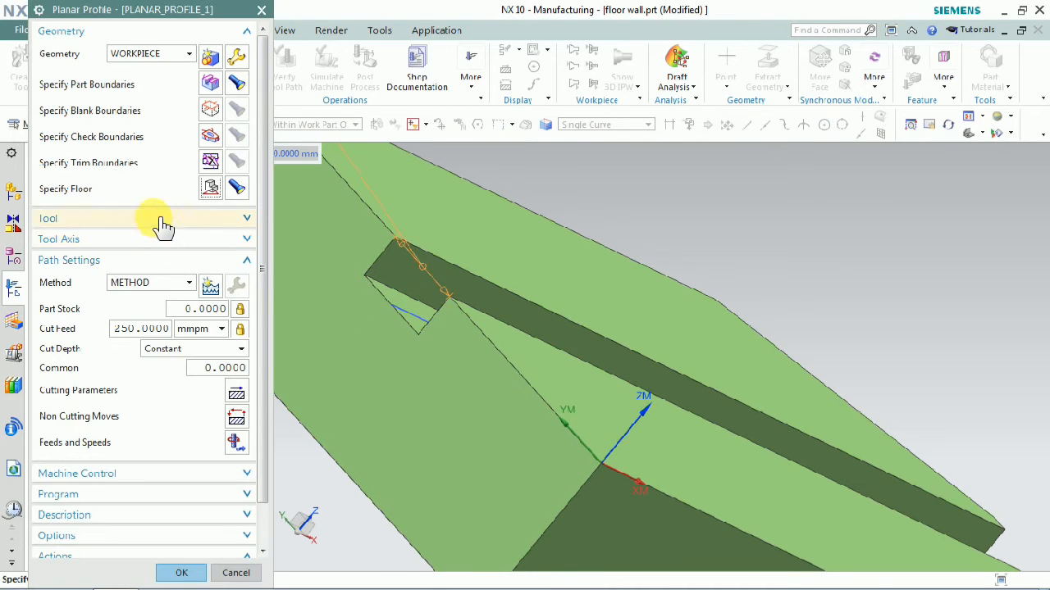
Step: Assign the 10FLAT tool with a constant common cut depth of 2, and generate the tool path
{"action": "left_click", "coordinate": [158, 220]}
{"action": "left_click", "coordinate": [168, 240]}
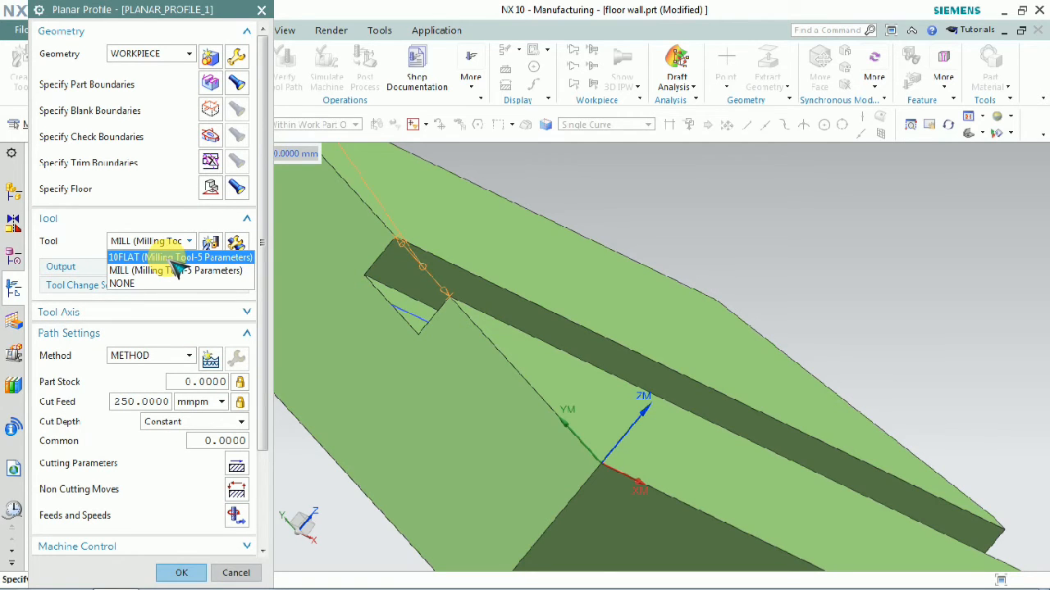
{"action": "left_click", "coordinate": [175, 259]}
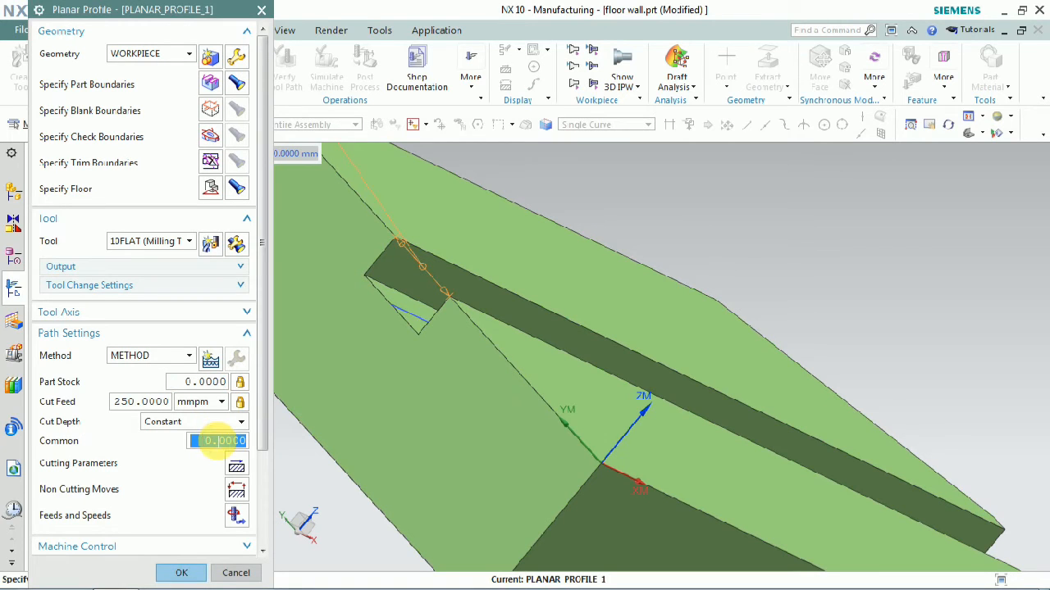
{"action": "scroll", "coordinate": [215, 455], "scroll_direction": "down", "scroll_amount": 3}
{"action": "left_click", "coordinate": [104, 534]}
Step: Examine the generated tool path's position relative to the slot and its sketched centre line
{"action": "mouse_move", "coordinate": [424, 360]}
{"action": "middle_mouse_down"}
{"action": "mouse_move", "coordinate": [534, 380]}
{"action": "mouse_move", "coordinate": [520, 426]}
{"action": "mouse_move", "coordinate": [534, 428]}
{"action": "middle_mouse_up"}
{"action": "right_click_drag", "start_coordinate": [795, 312], "coordinate": [810, 341]}
{"action": "scroll", "coordinate": [747, 397], "scroll_direction": "up", "scroll_amount": 5}
{"action": "middle_click_drag", "start_coordinate": [810, 336], "coordinate": [832, 311]}
{"action": "right_click_drag", "start_coordinate": [831, 311], "coordinate": [825, 288]}
{"action": "mouse_move", "coordinate": [825, 288]}
{"action": "middle_mouse_down"}
{"action": "mouse_move", "coordinate": [825, 340]}
{"action": "mouse_move", "coordinate": [815, 323]}
{"action": "mouse_move", "coordinate": [874, 292]}
{"action": "middle_mouse_up"}
{"action": "scroll", "coordinate": [874, 293], "scroll_direction": "down", "scroll_amount": 5}
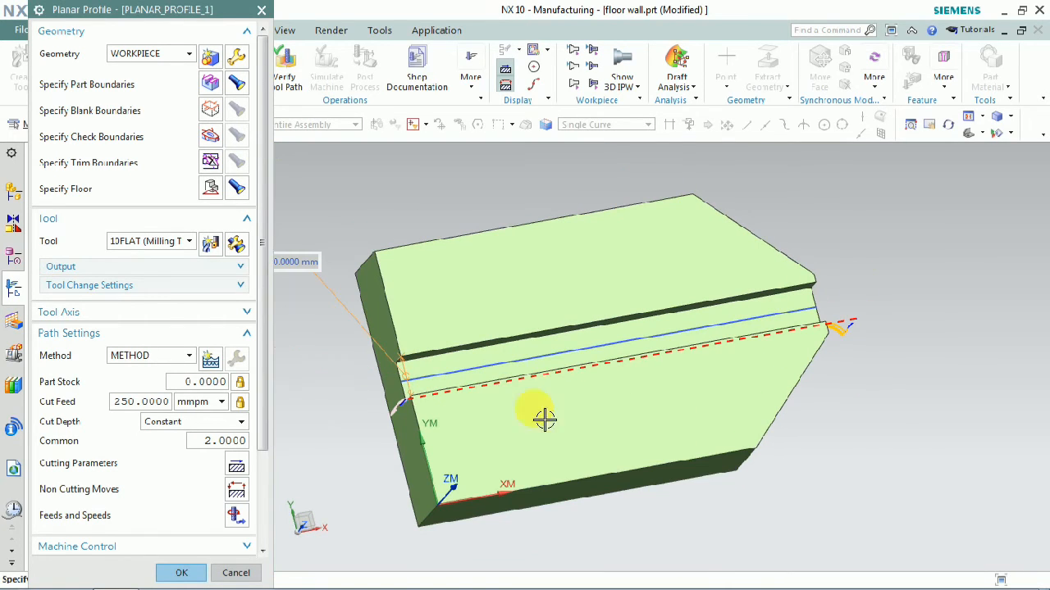
Step: Review the part boundary's type, plane and material side settings without changing them
{"action": "left_click", "coordinate": [210, 83]}
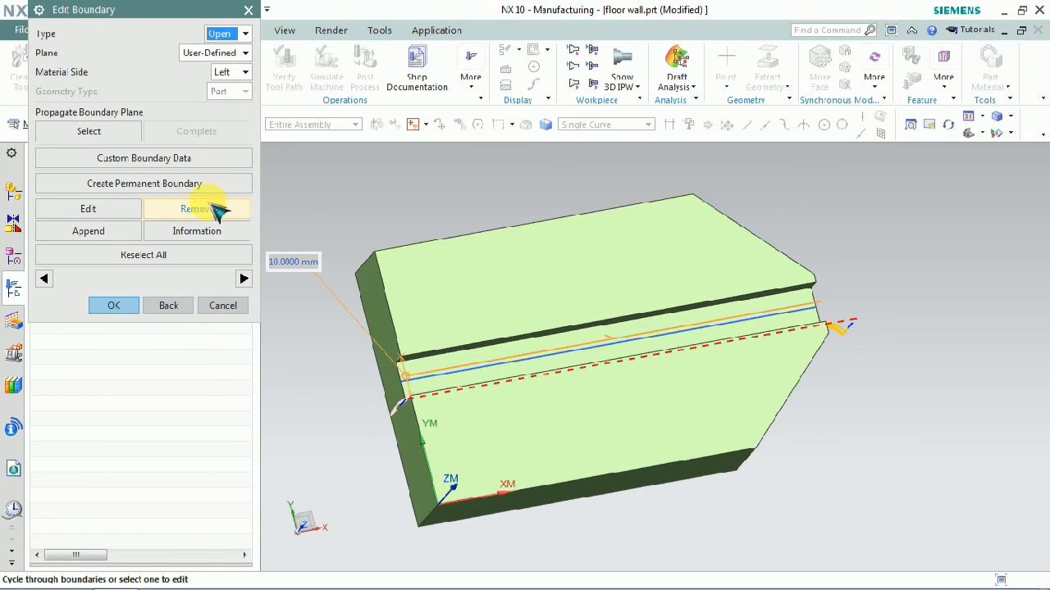
{"action": "left_click", "coordinate": [237, 305]}
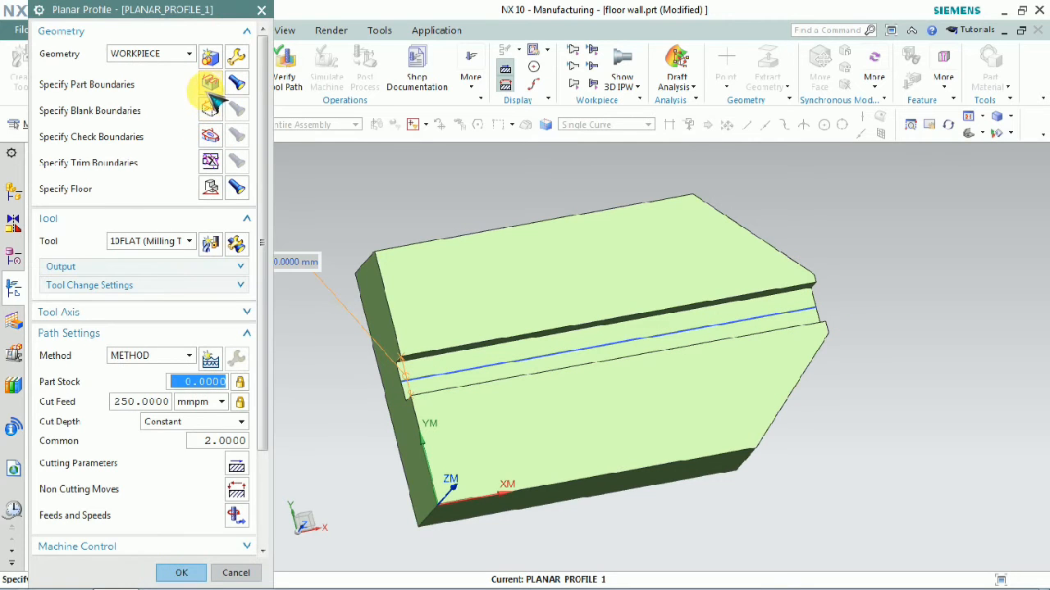
{"action": "left_click", "coordinate": [211, 89]}
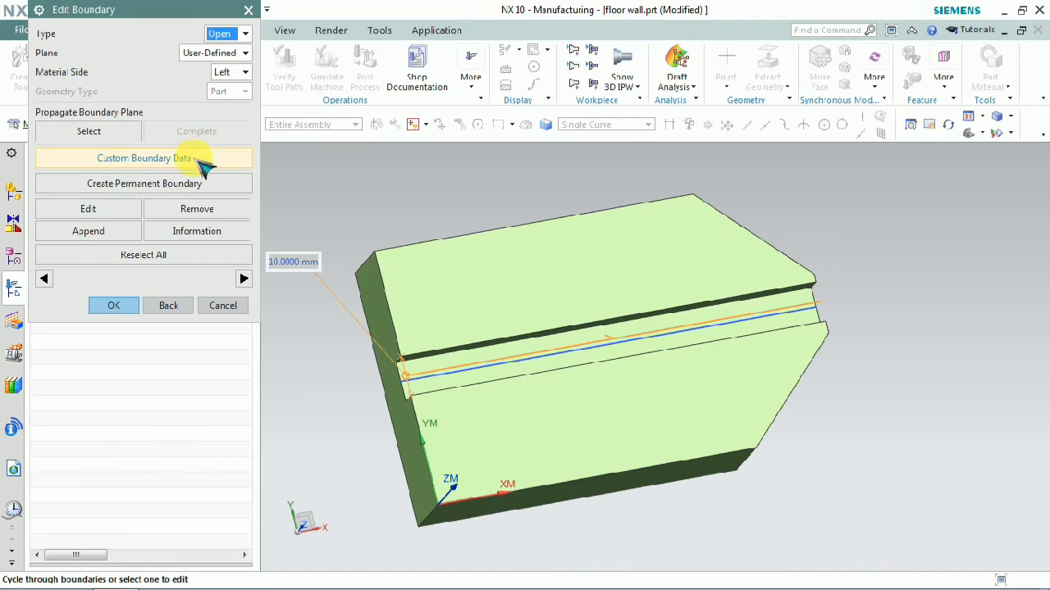
{"action": "left_click", "coordinate": [223, 305]}
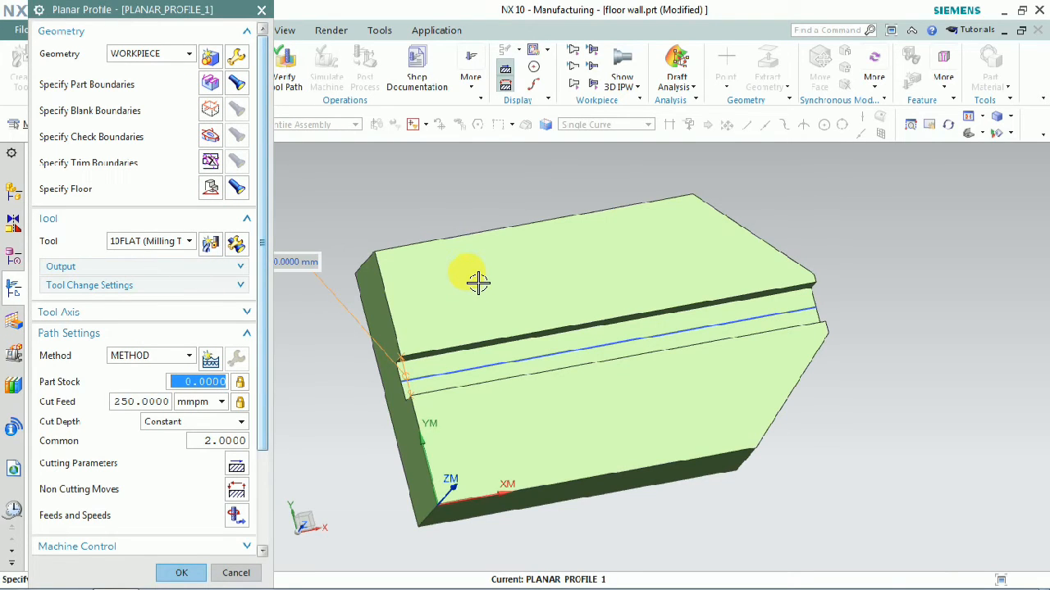
Step: Set the tool position of the part boundary's centre-line member to On, and regenerate the tool path
{"action": "key", "text": "F8"}
{"action": "scroll", "coordinate": [651, 262], "scroll_direction": "down", "scroll_amount": 2}
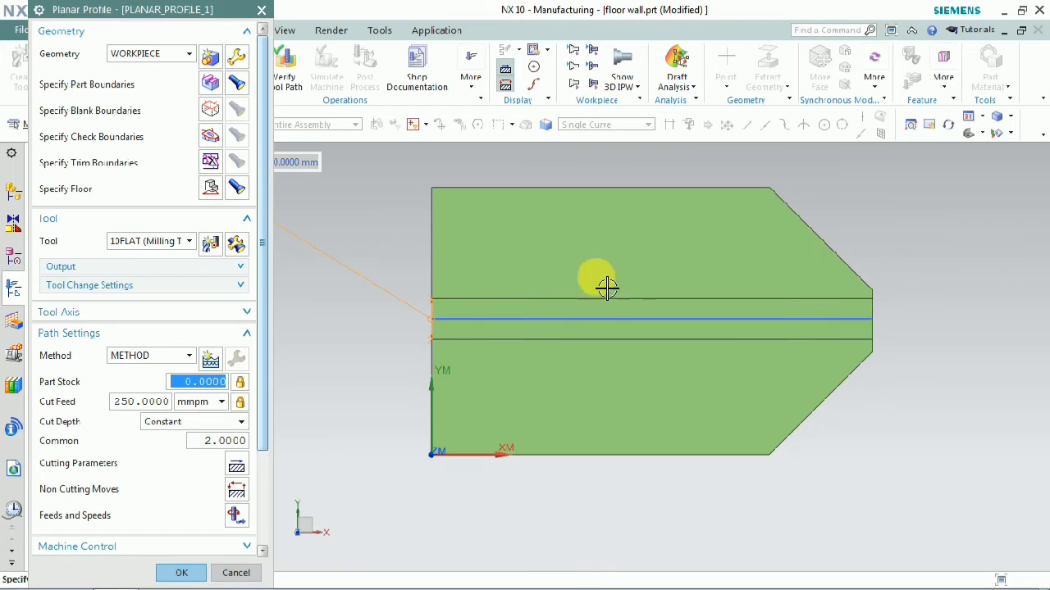
{"action": "left_click", "coordinate": [213, 85]}
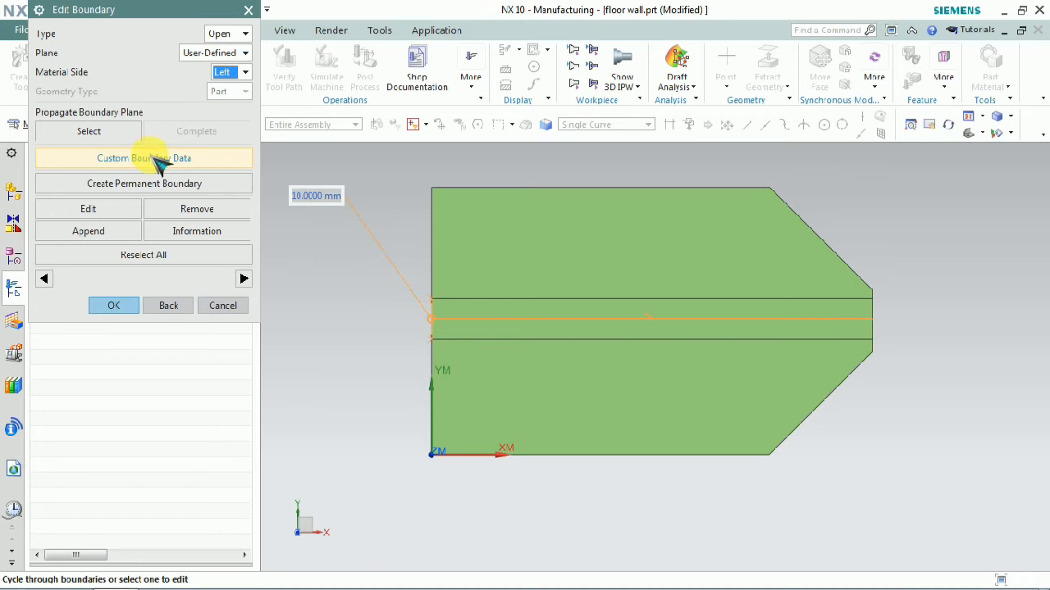
{"action": "left_click", "coordinate": [90, 210]}
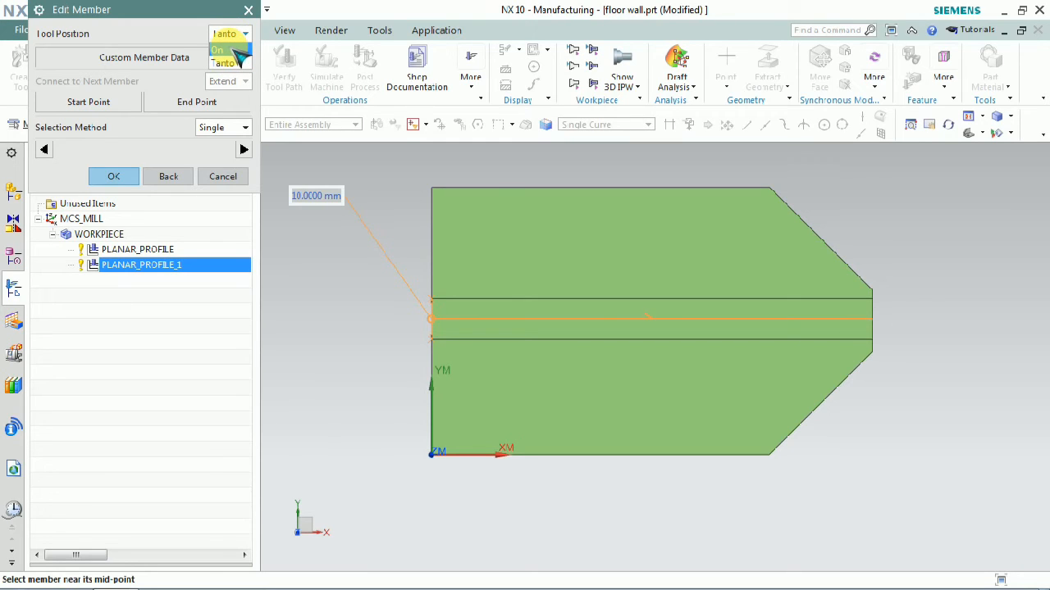
{"action": "left_click", "coordinate": [133, 176]}
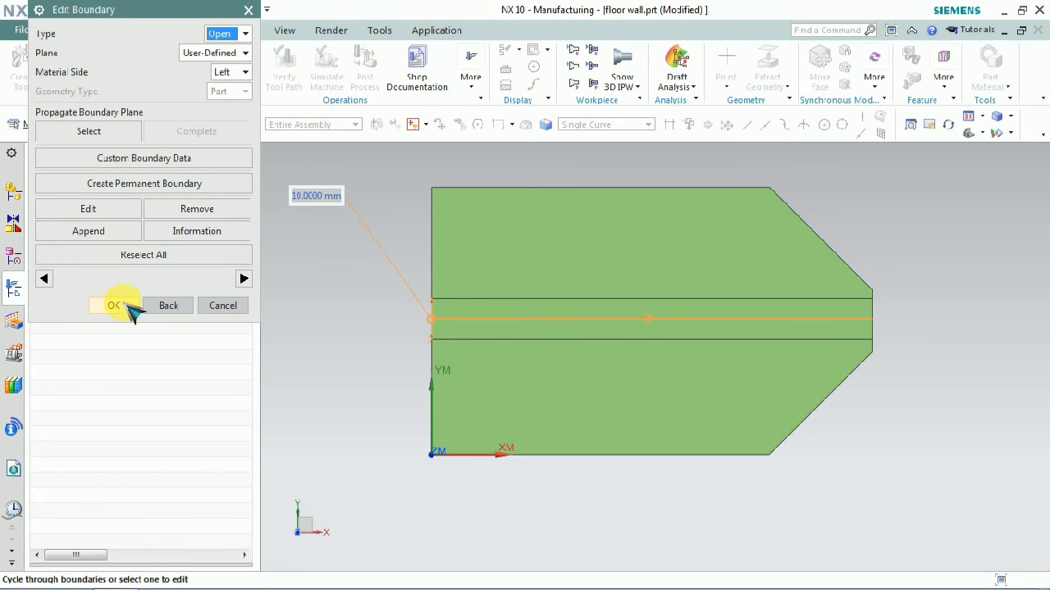
{"action": "left_click", "coordinate": [127, 303]}
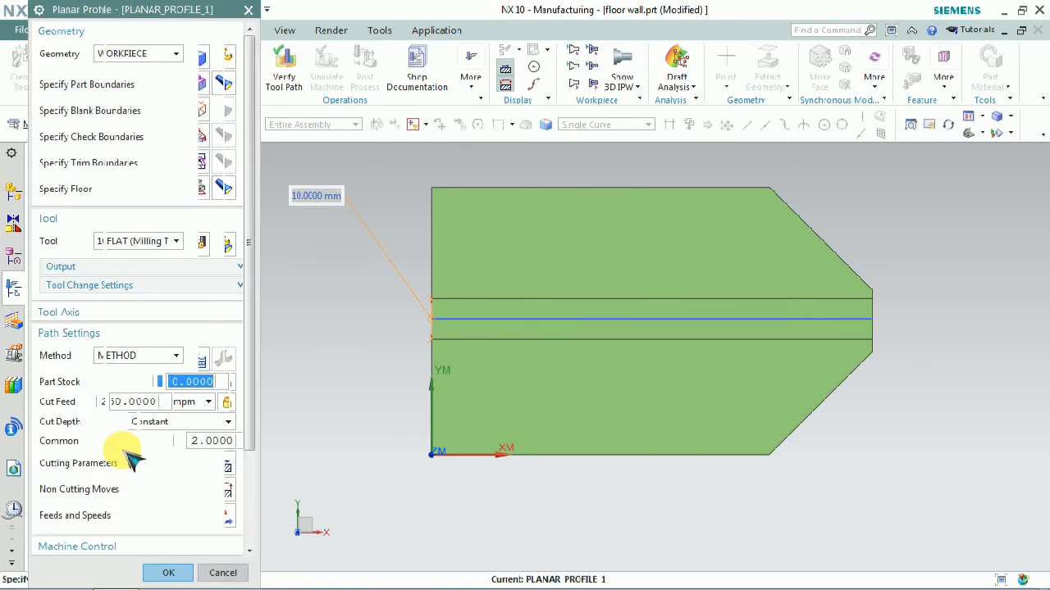
{"action": "scroll", "coordinate": [118, 443], "scroll_direction": "down", "scroll_amount": 3}
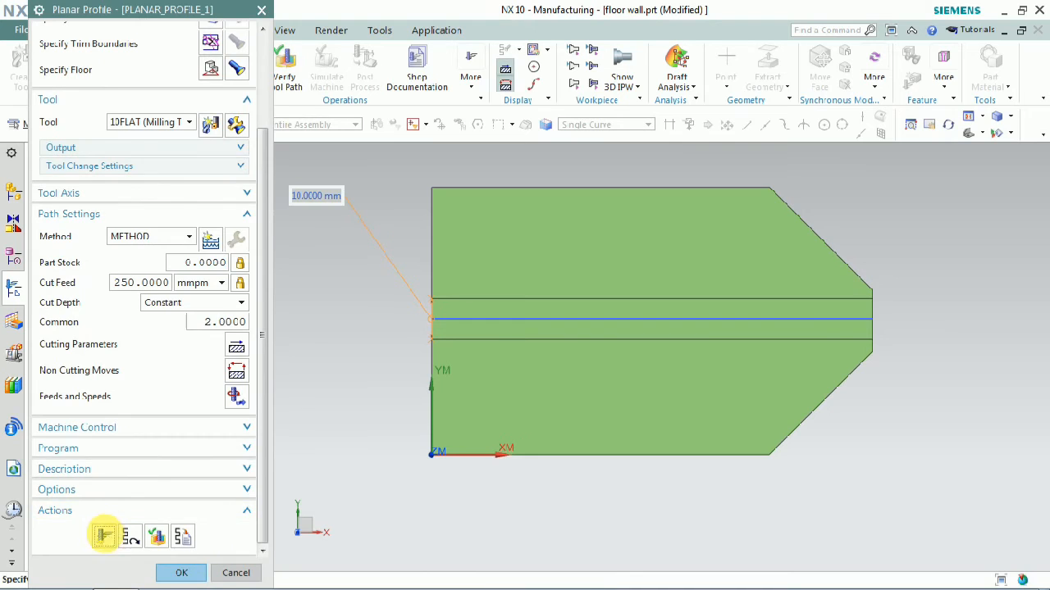
{"action": "left_click", "coordinate": [104, 535]}
Step: Verify the cut along the slot's centre line in a 3D Dynamic simulation, stepping through the first moves and playing the rest at speed 2
{"action": "mouse_move", "coordinate": [598, 445]}
{"action": "middle_mouse_down"}
{"action": "mouse_move", "coordinate": [625, 445]}
{"action": "mouse_move", "coordinate": [605, 441]}
{"action": "mouse_move", "coordinate": [599, 451]}
{"action": "middle_mouse_up"}
{"action": "scroll", "coordinate": [238, 471], "scroll_direction": "down", "scroll_amount": 3}
{"action": "left_click", "coordinate": [174, 534]}
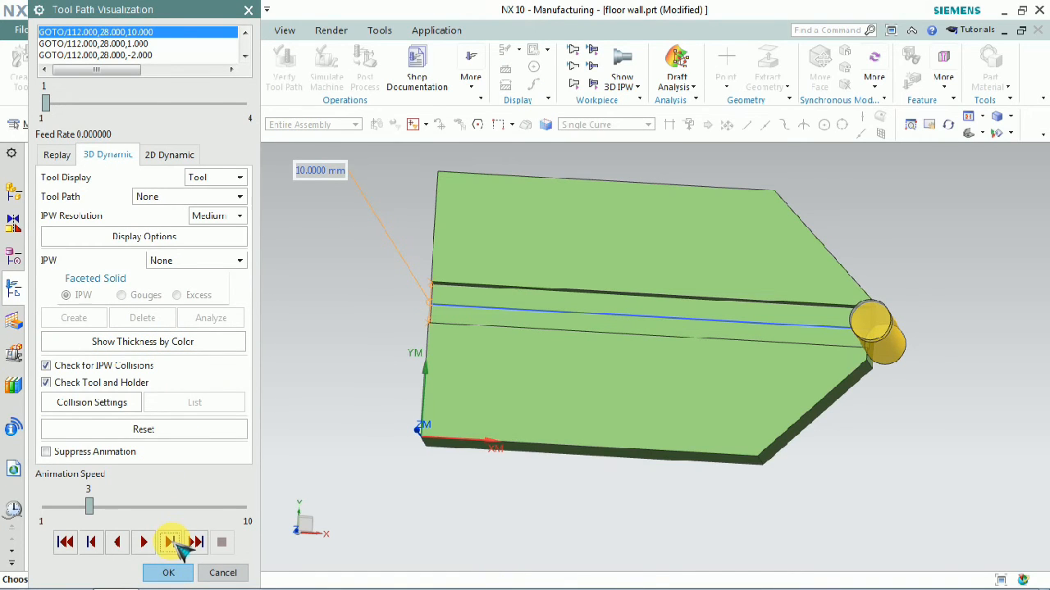
{"action": "left_click", "coordinate": [172, 545]}
{"action": "middle_click_drag", "start_coordinate": [803, 417], "coordinate": [806, 373]}
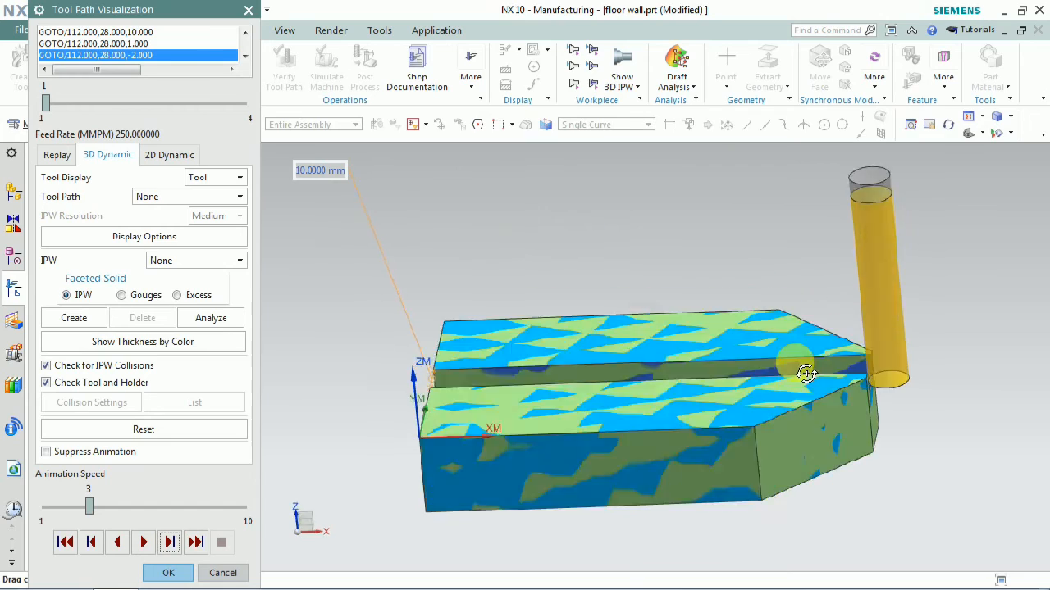
{"action": "scroll", "coordinate": [806, 373], "scroll_direction": "down", "scroll_amount": 4}
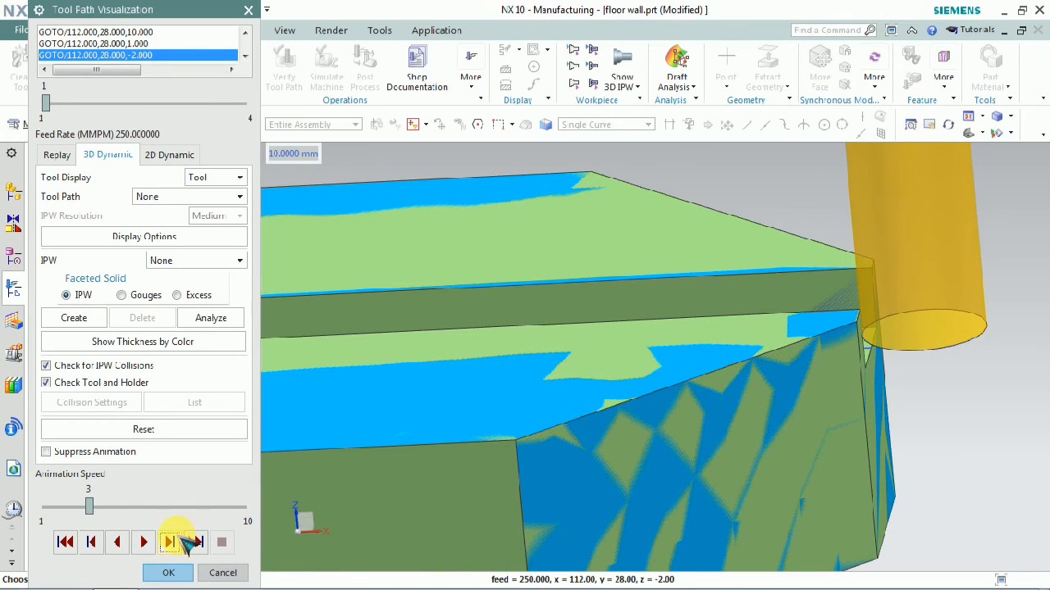
{"action": "left_click", "coordinate": [179, 542]}
{"action": "mouse_move", "coordinate": [847, 434]}
{"action": "middle_mouse_down"}
{"action": "mouse_move", "coordinate": [856, 415]}
{"action": "mouse_move", "coordinate": [865, 433]}
{"action": "middle_mouse_up"}
{"action": "scroll", "coordinate": [897, 363], "scroll_direction": "up", "scroll_amount": 4}
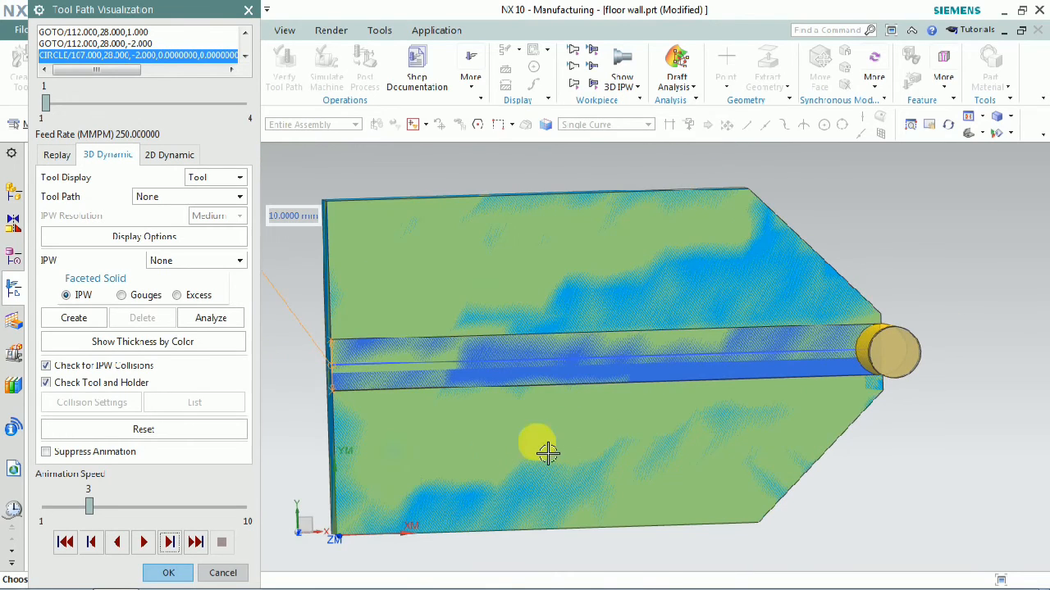
{"action": "left_click", "coordinate": [143, 542]}
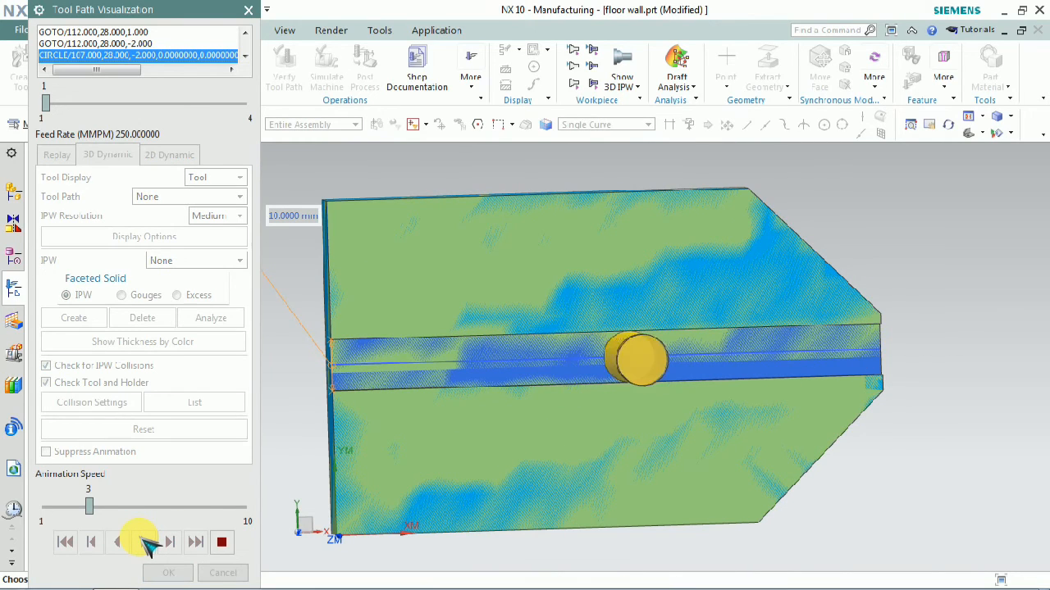
{"action": "left_click", "coordinate": [81, 508]}
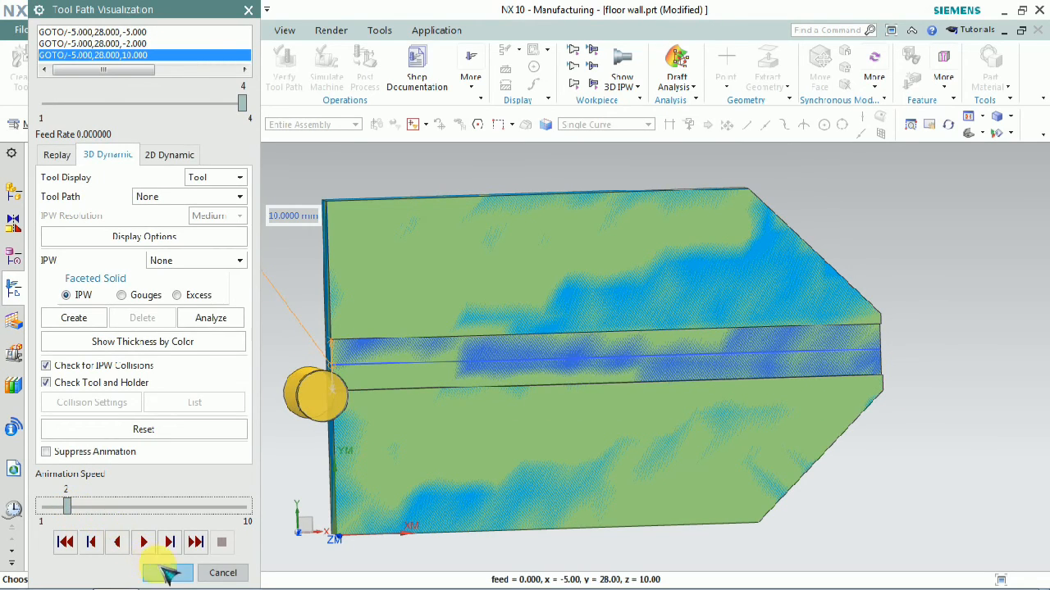
{"action": "left_click", "coordinate": [167, 573]}
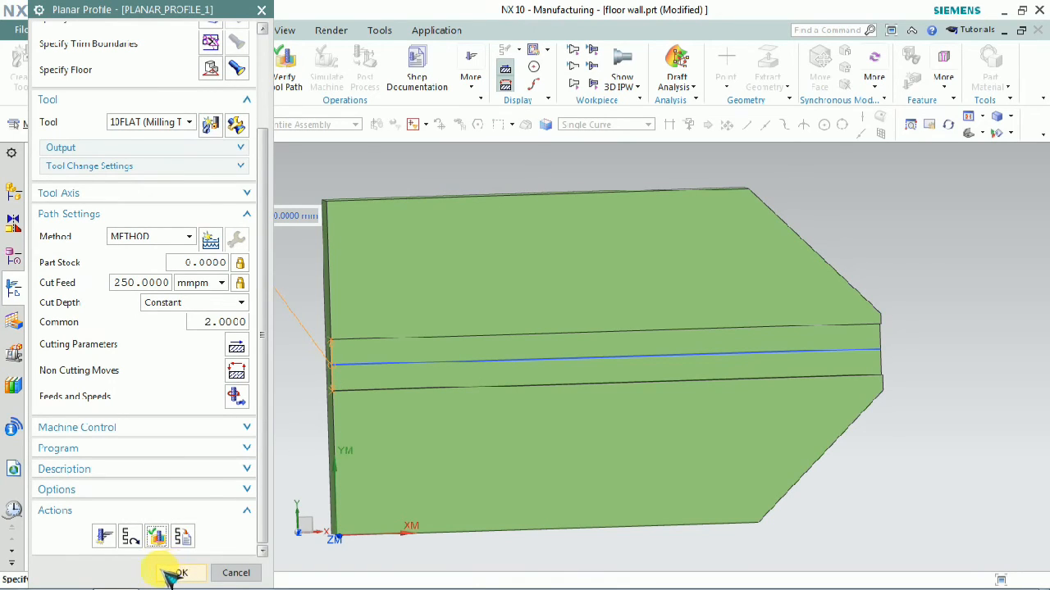
Step: Change the open area engage type to Linear in the non cutting moves, and regenerate the tool path
{"action": "left_click", "coordinate": [238, 372]}
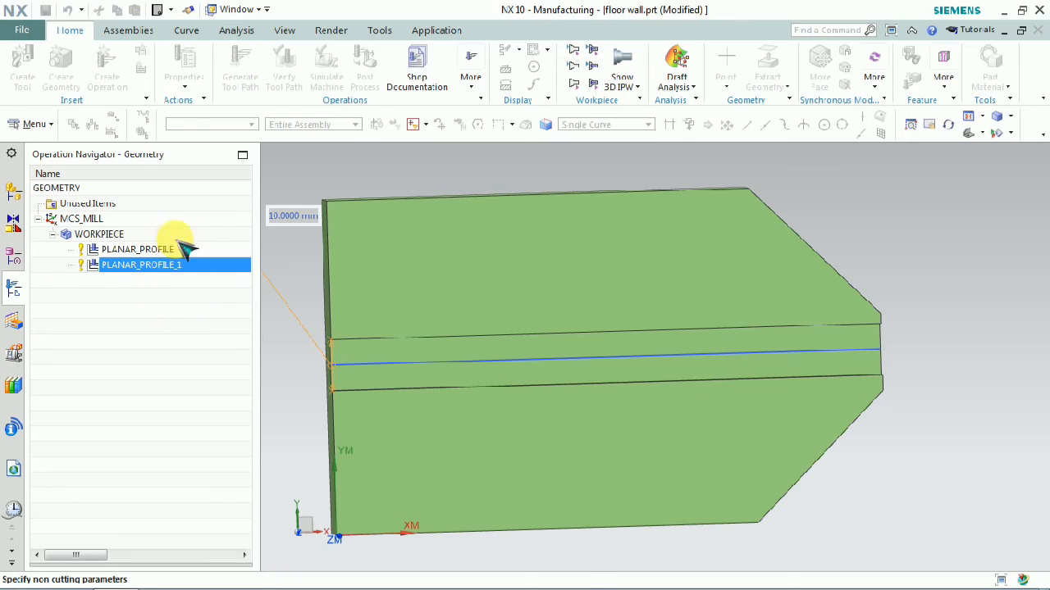
{"action": "left_click", "coordinate": [219, 267]}
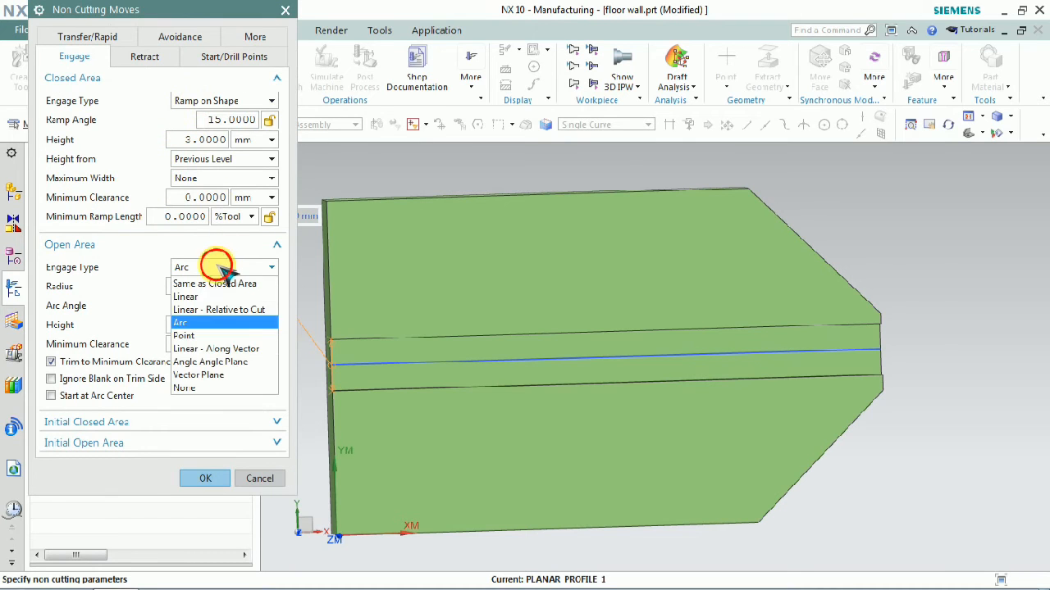
{"action": "left_click", "coordinate": [221, 297]}
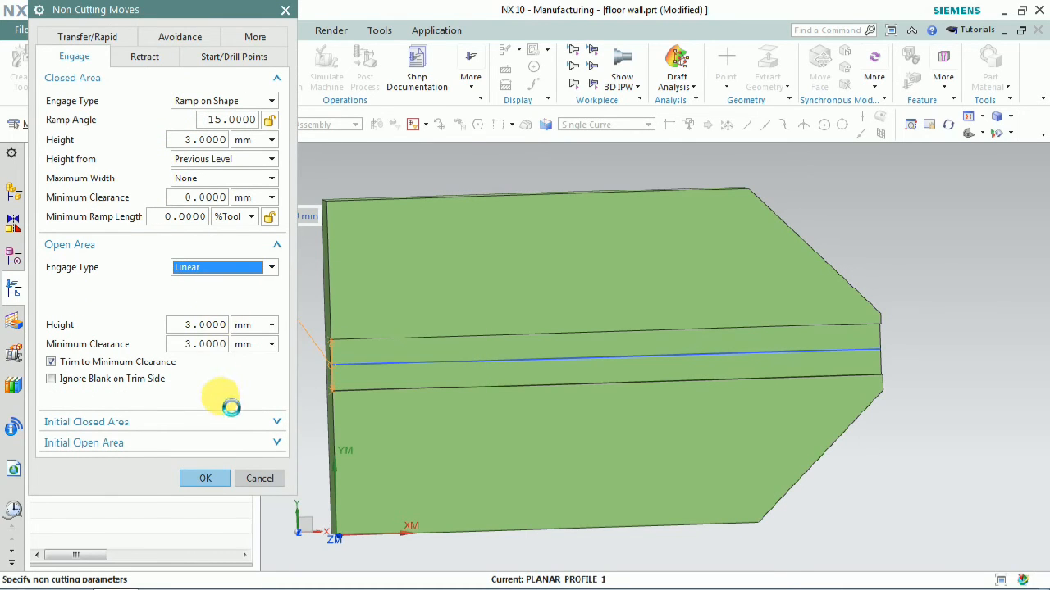
{"action": "left_click", "coordinate": [220, 473]}
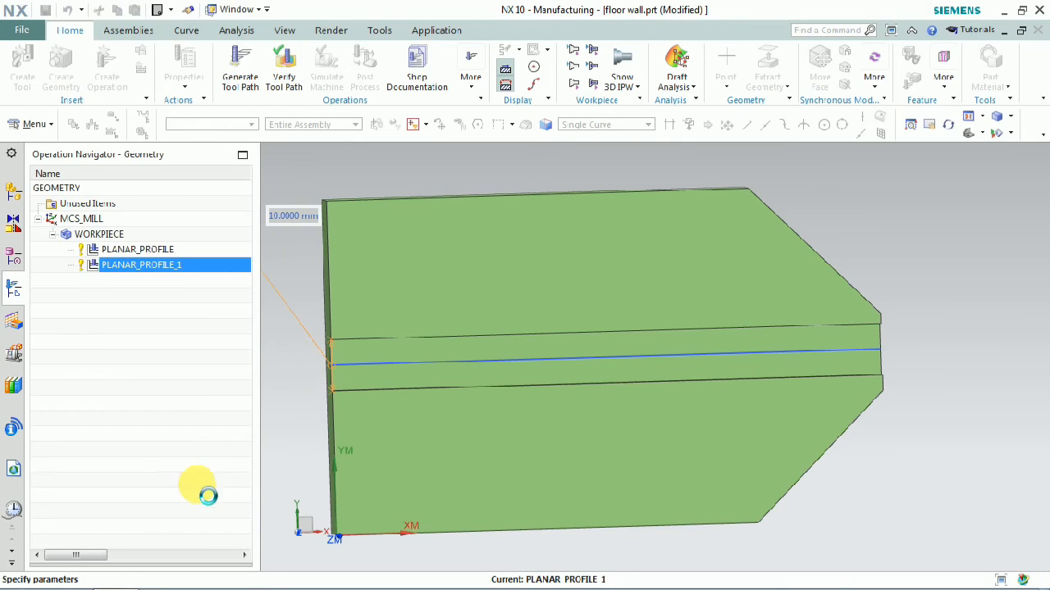
{"action": "left_click", "coordinate": [105, 537]}
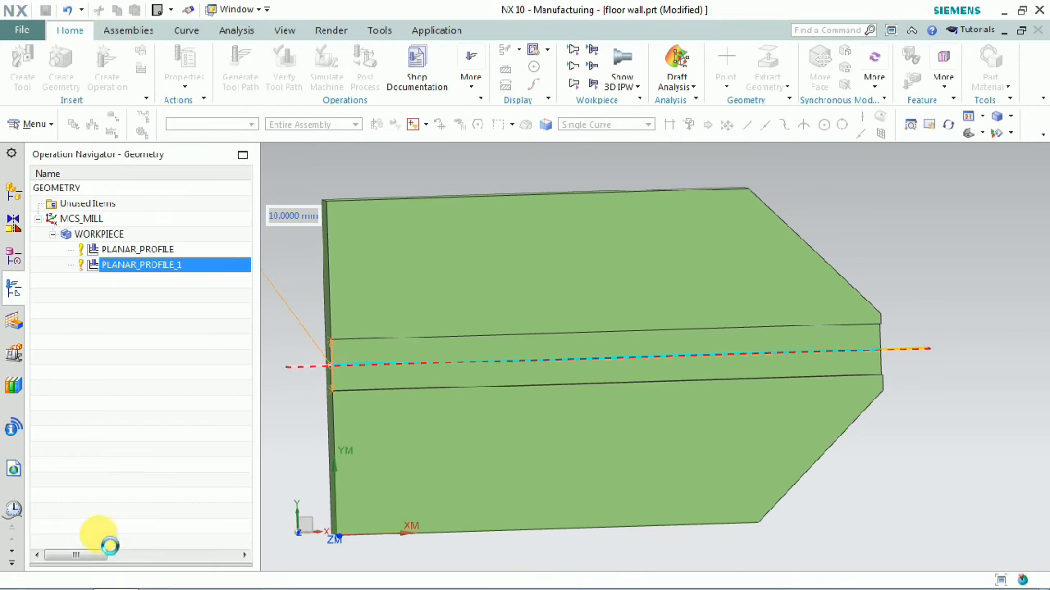
Step: Play the Replay verification of the linear-engage tool path through to its end and close the visualization
{"action": "middle_click_drag", "start_coordinate": [459, 408], "coordinate": [451, 380]}
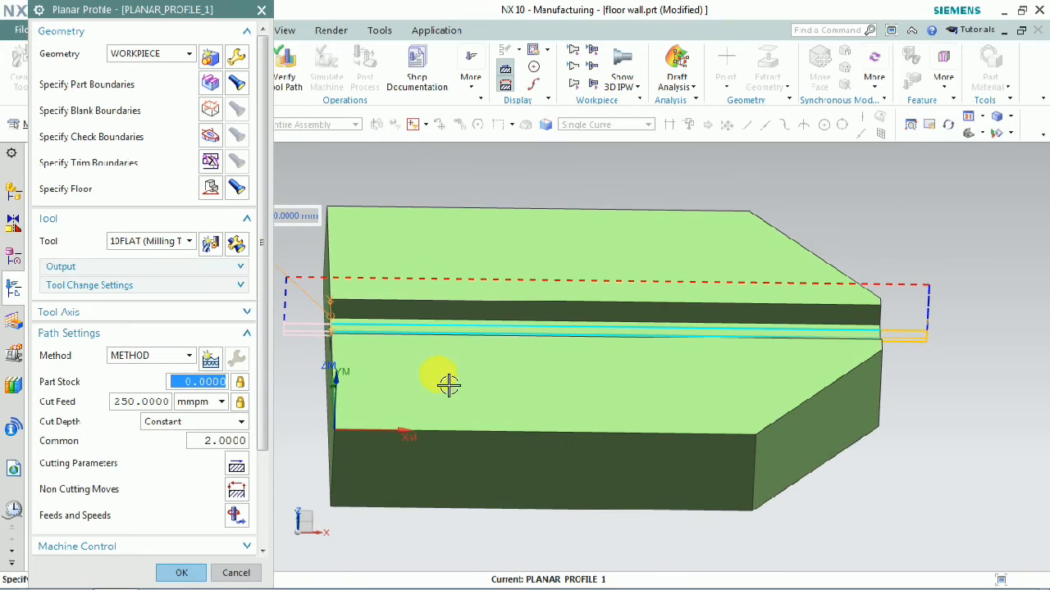
{"action": "scroll", "coordinate": [190, 537], "scroll_direction": "down", "scroll_amount": 3}
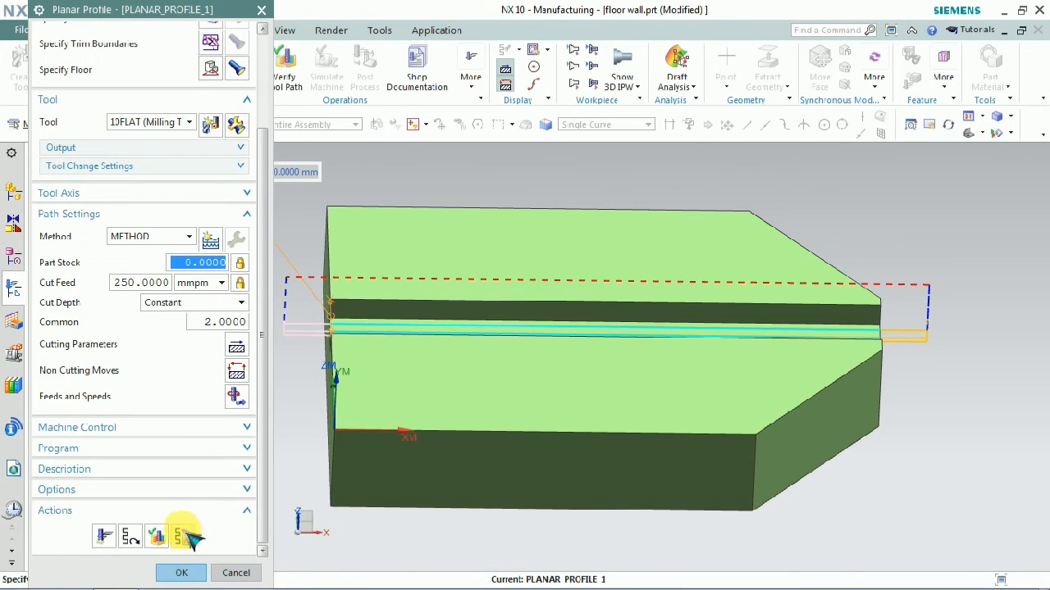
{"action": "left_click", "coordinate": [157, 538]}
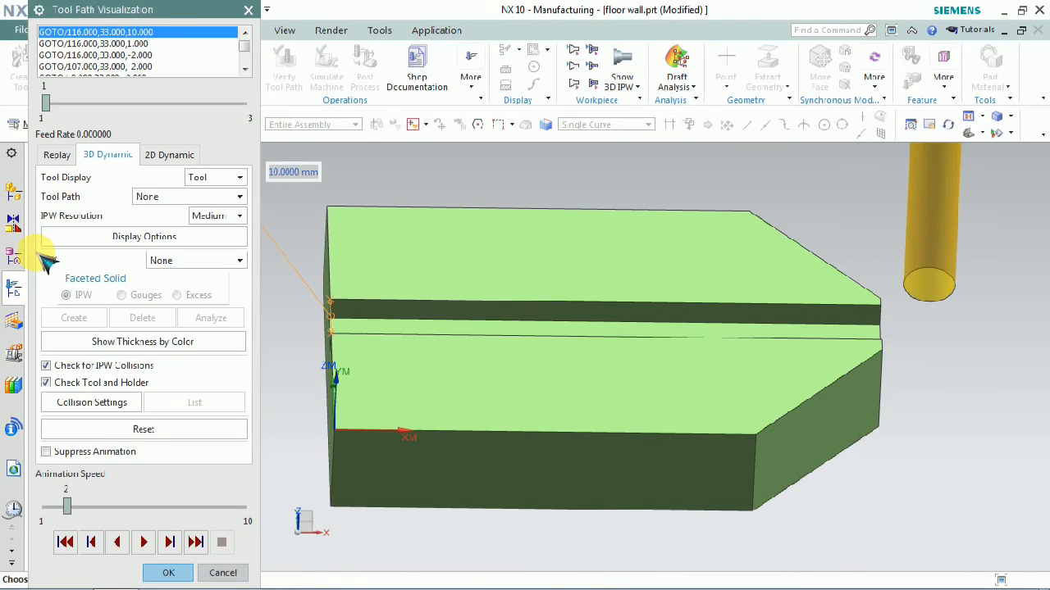
{"action": "left_click", "coordinate": [58, 156]}
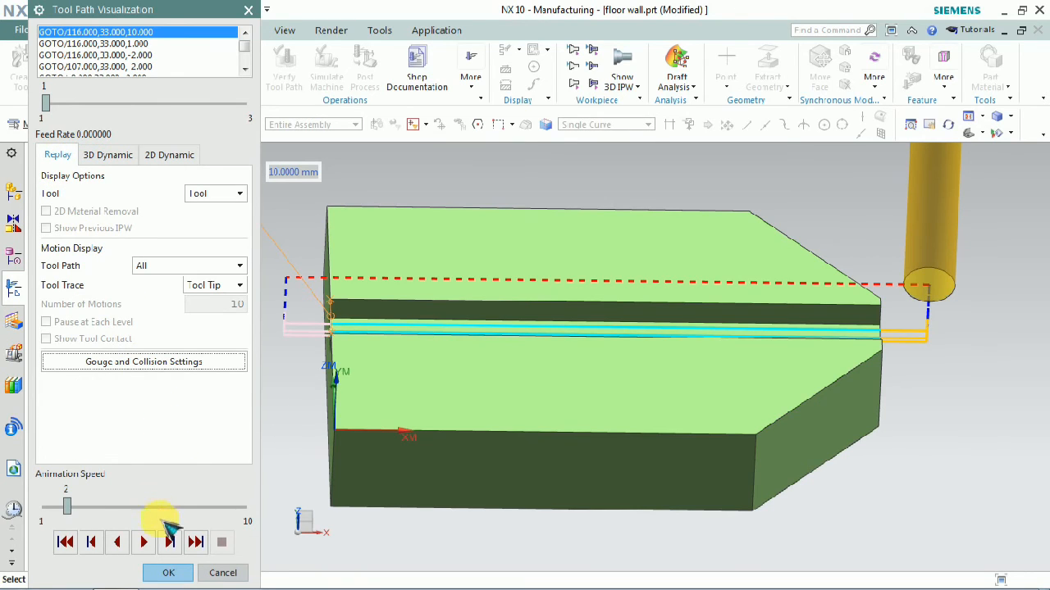
{"action": "left_click", "coordinate": [147, 543]}
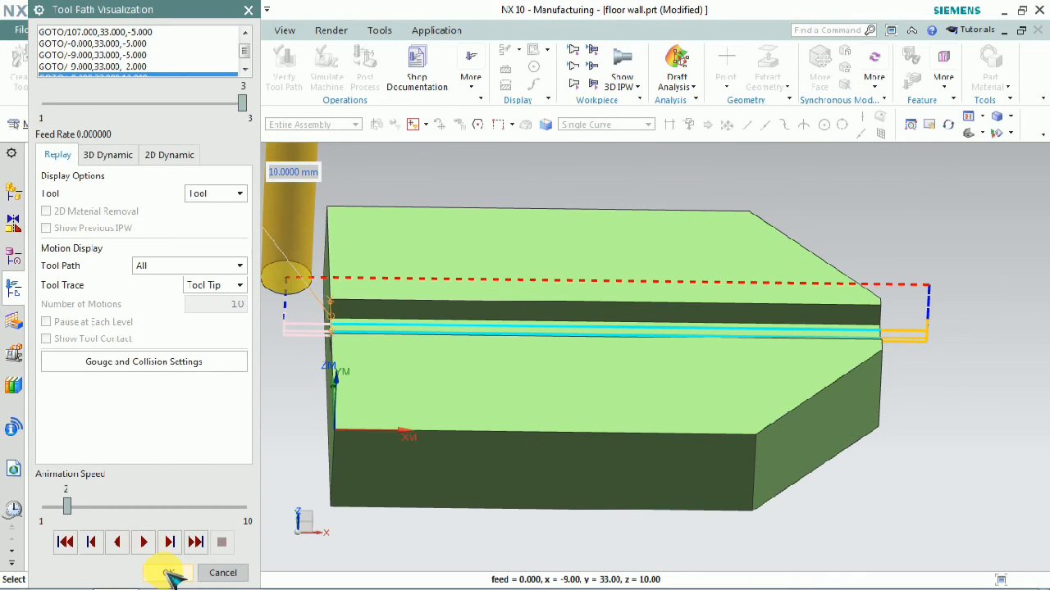
{"action": "left_click", "coordinate": [168, 574]}
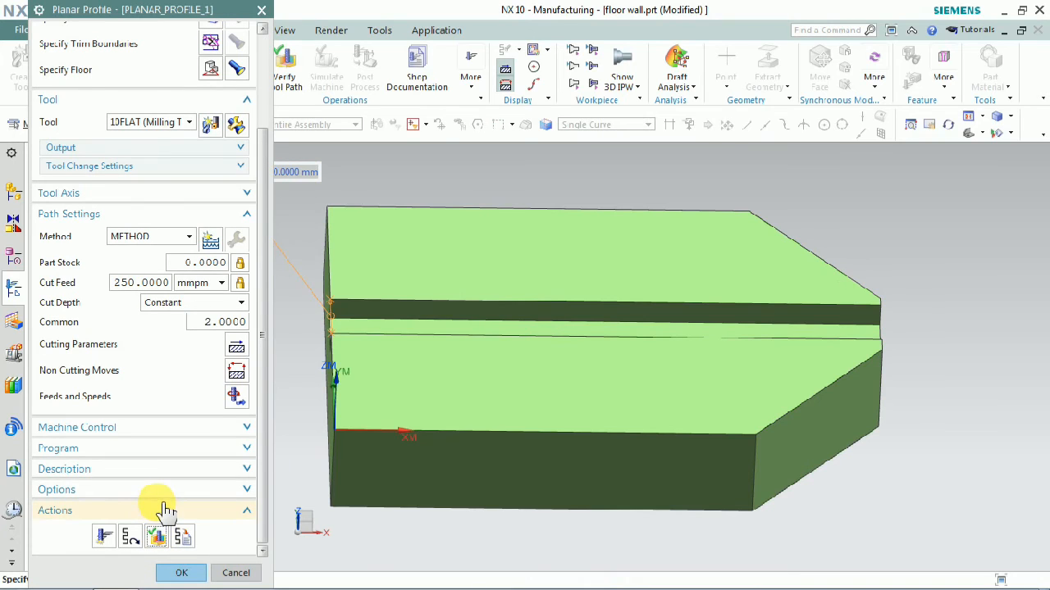
Step: Redisplay the tool path on the part and examine its engage and retract moves beyond the slot ends
{"action": "scroll", "coordinate": [549, 465], "scroll_direction": "down", "scroll_amount": 1}
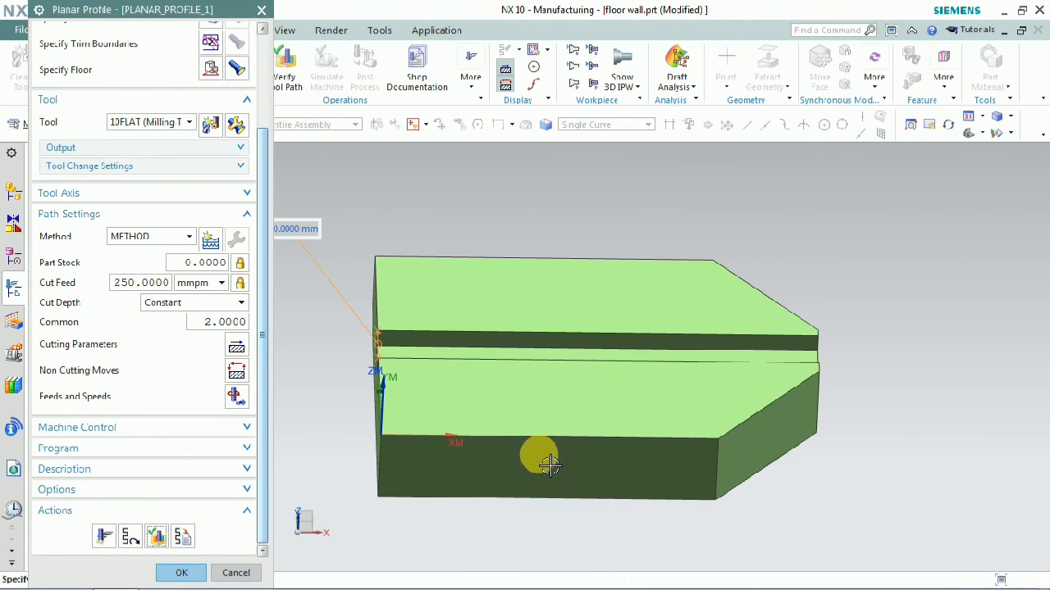
{"action": "middle_click_drag", "start_coordinate": [469, 396], "coordinate": [488, 405]}
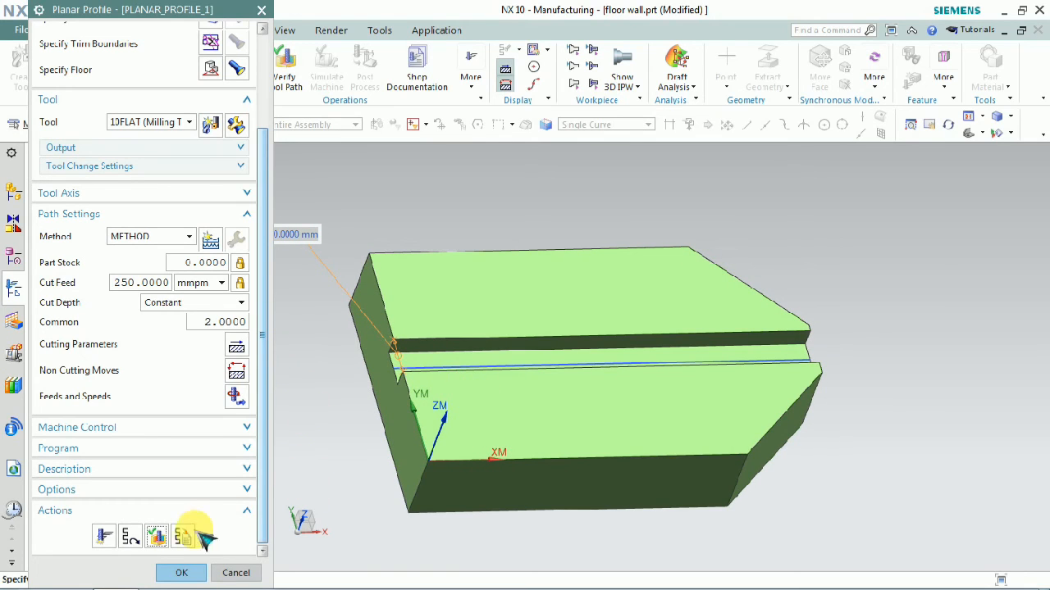
{"action": "left_click", "coordinate": [130, 537]}
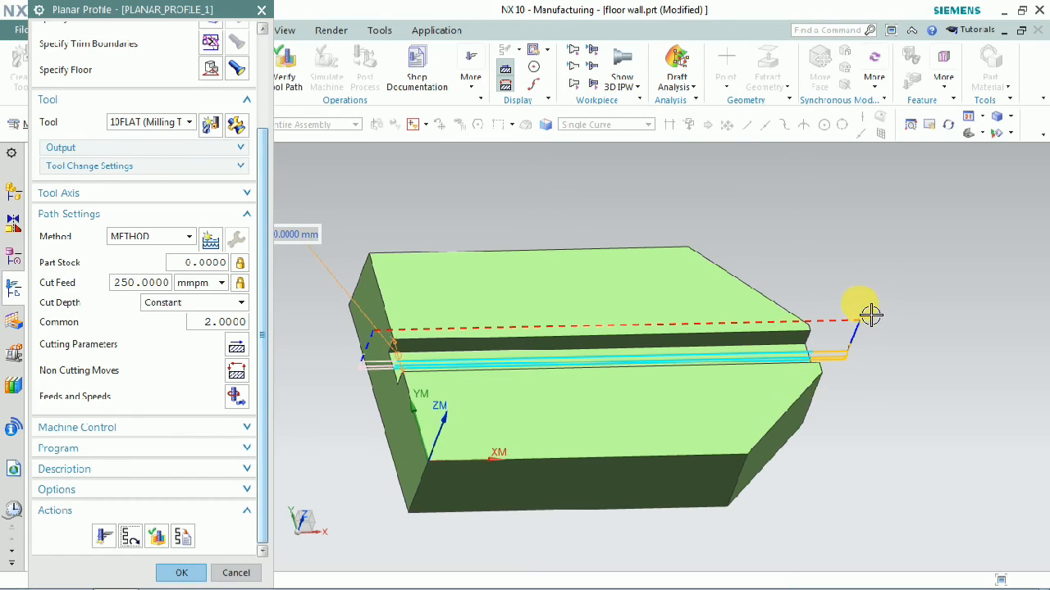
Step: Change the part boundary's material side to Right, and regenerate the tool path to alter the cutting direction
{"action": "scroll", "coordinate": [261, 152], "scroll_direction": "up", "scroll_amount": 3}
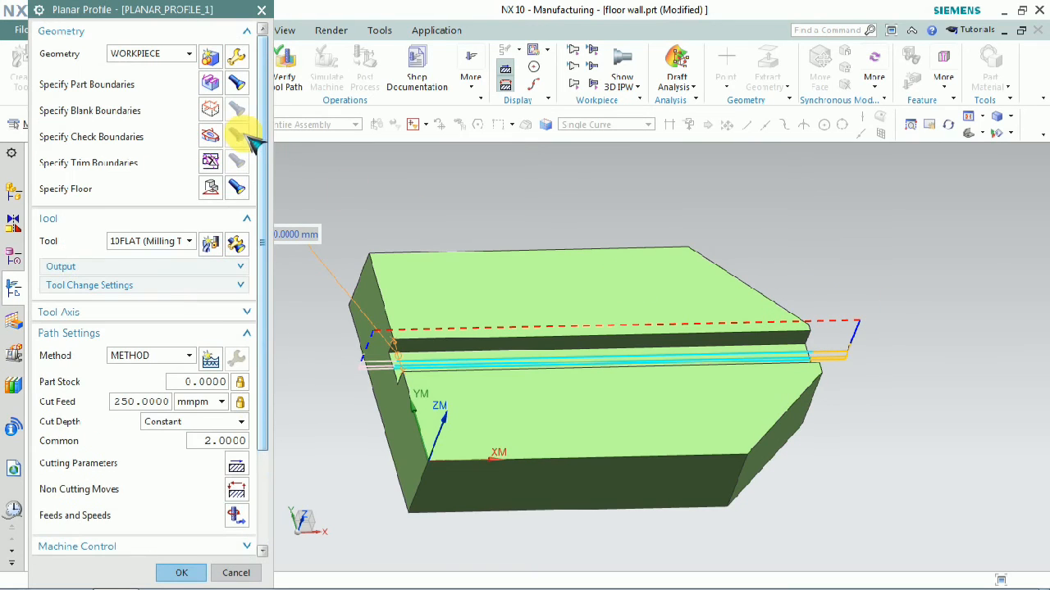
{"action": "left_click", "coordinate": [210, 82]}
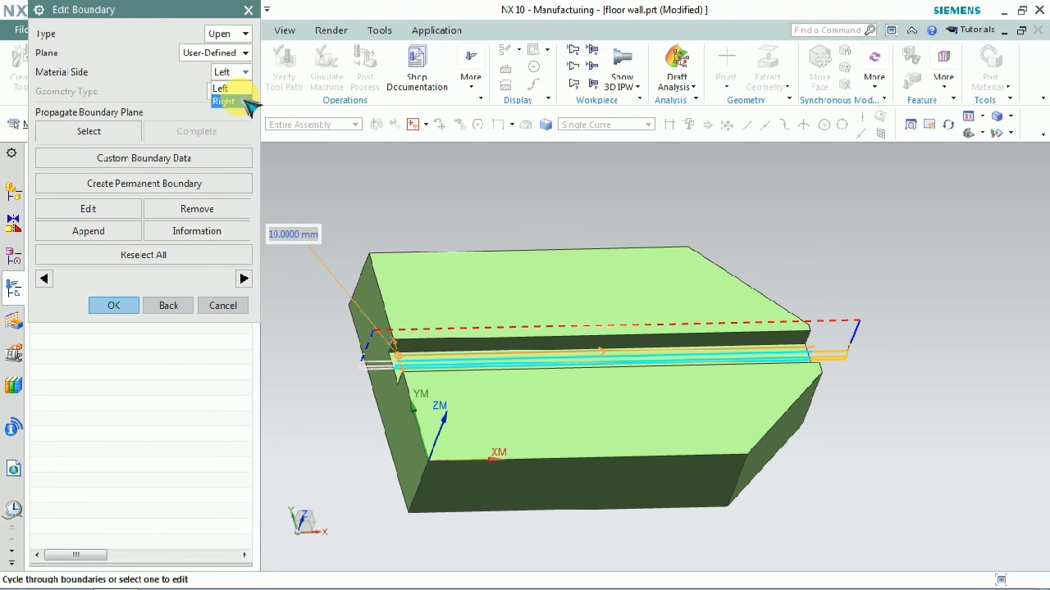
{"action": "left_click", "coordinate": [114, 305]}
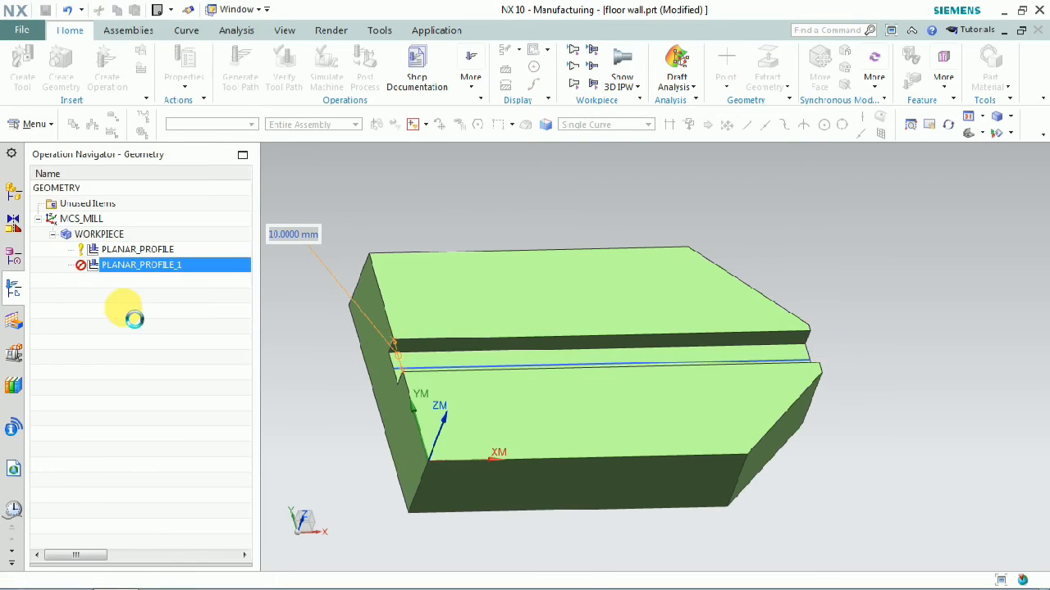
{"action": "left_click", "coordinate": [115, 534]}
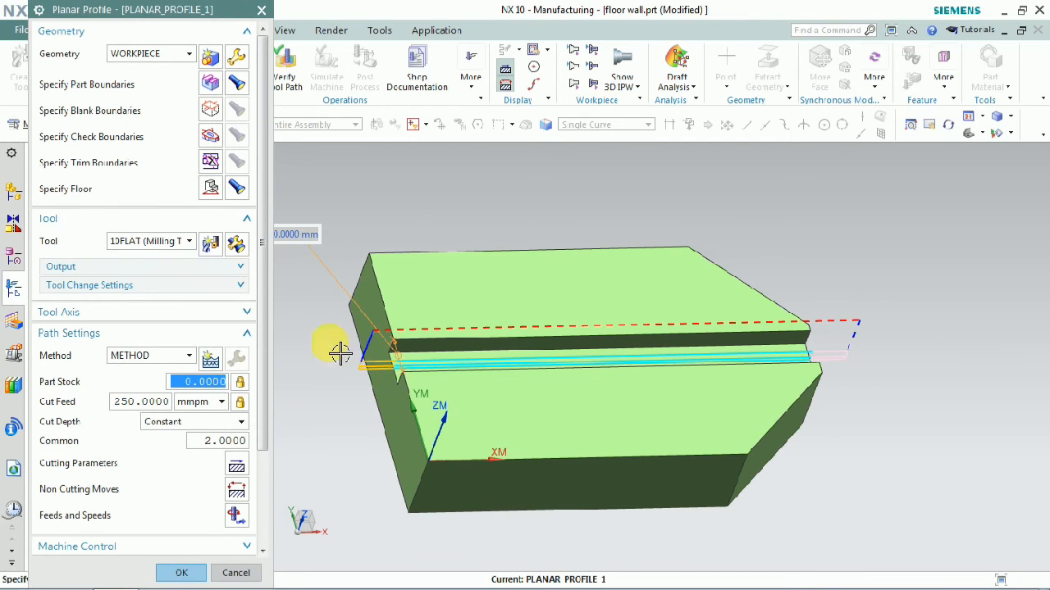
Step: Replay the tool motion along the slot with the material side set to Right, and close the visualization
{"action": "middle_click_drag", "start_coordinate": [373, 402], "coordinate": [347, 355]}
{"action": "scroll", "coordinate": [169, 475], "scroll_direction": "down", "scroll_amount": 3}
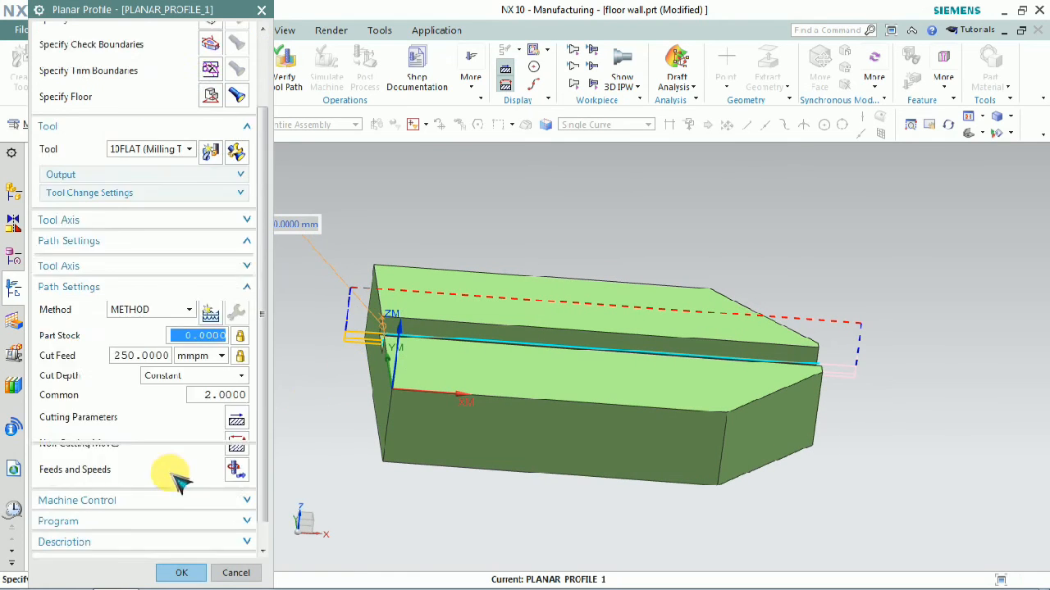
{"action": "left_click", "coordinate": [156, 535]}
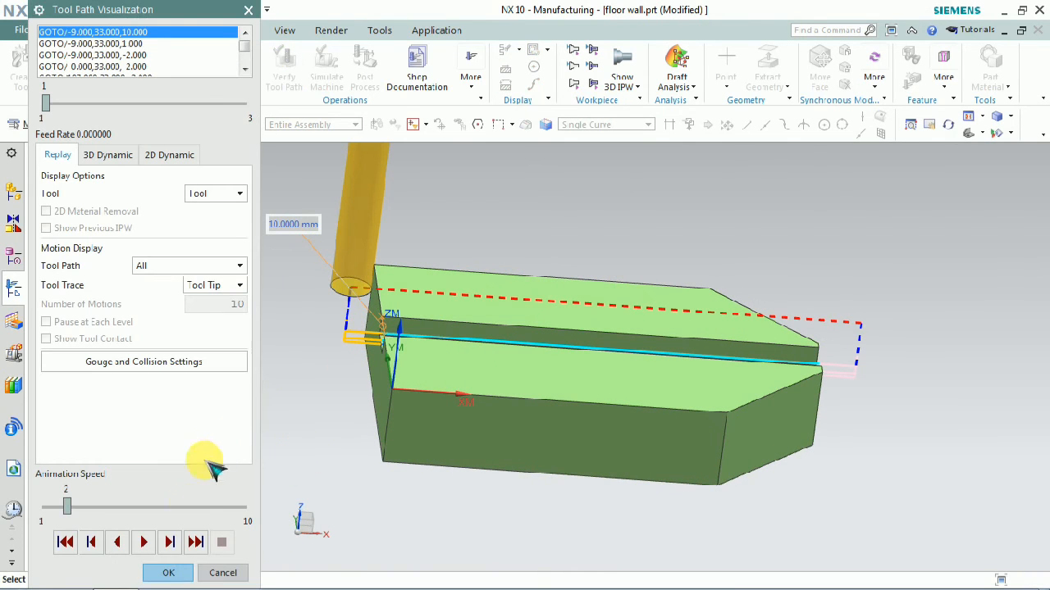
{"action": "left_click", "coordinate": [145, 543]}
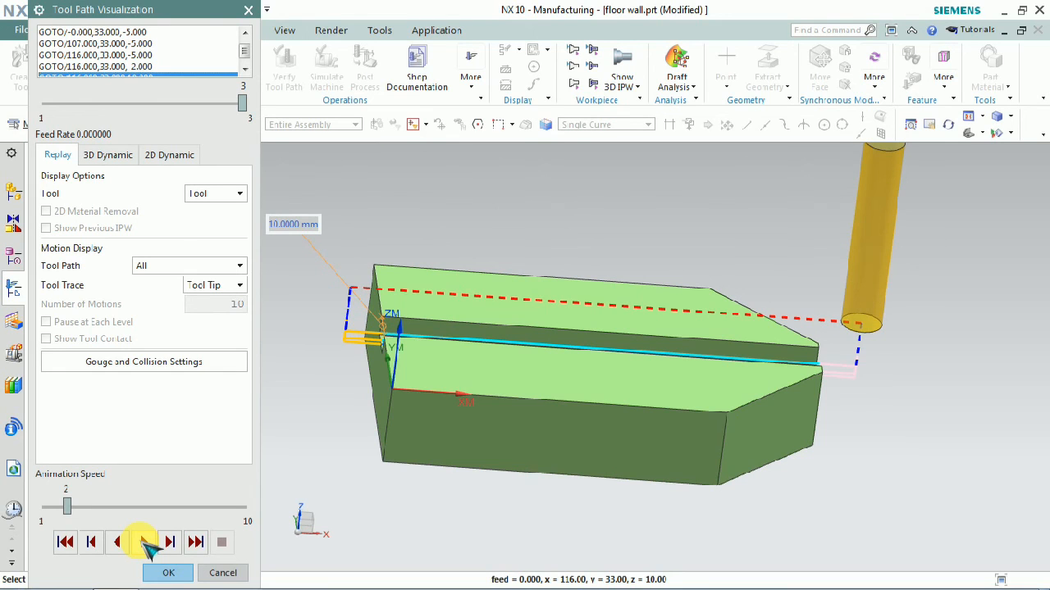
{"action": "left_click", "coordinate": [171, 571]}
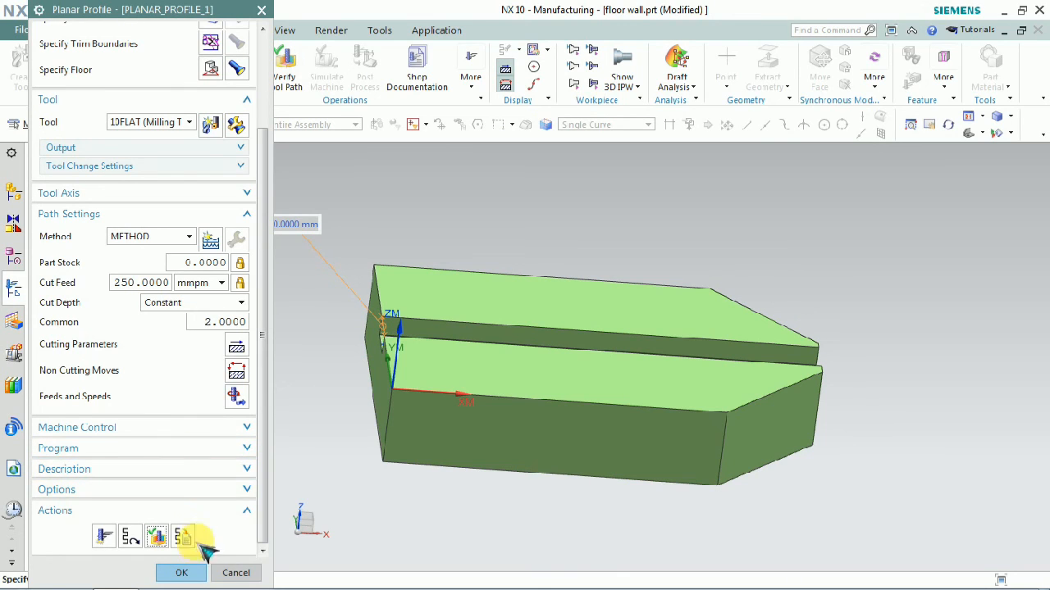
Step: Accept the PLANAR_PROFILE_1 operation, and compare its displayed tool path with that of PLANAR_PROFILE on the slotted part
{"action": "left_click", "coordinate": [182, 572]}
{"action": "left_click", "coordinate": [140, 399]}
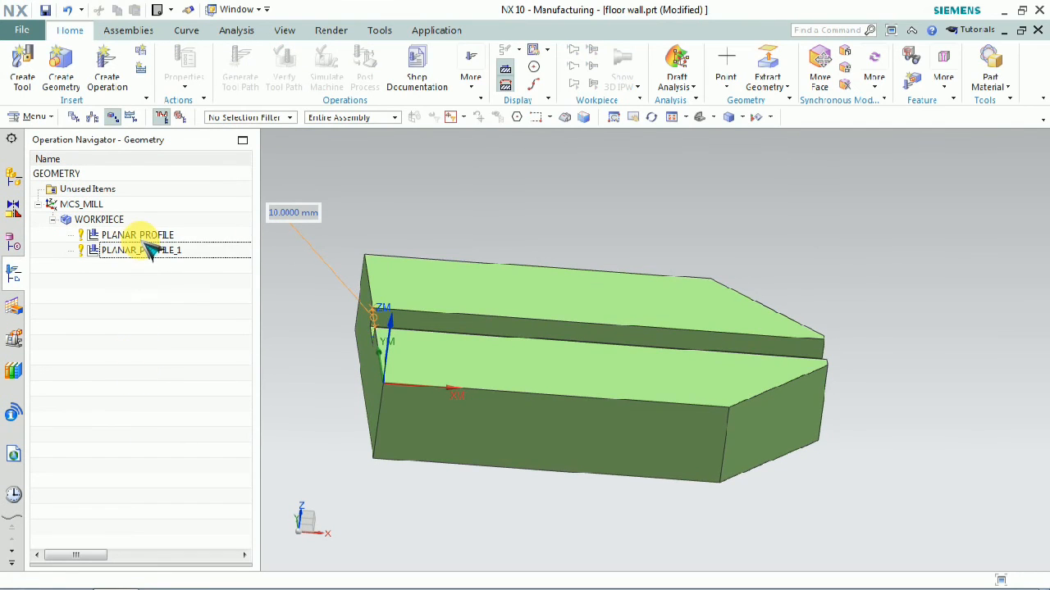
{"action": "left_click", "coordinate": [147, 236]}
{"action": "left_click", "coordinate": [154, 252]}
{"action": "middle_click_drag", "start_coordinate": [374, 296], "coordinate": [387, 345]}
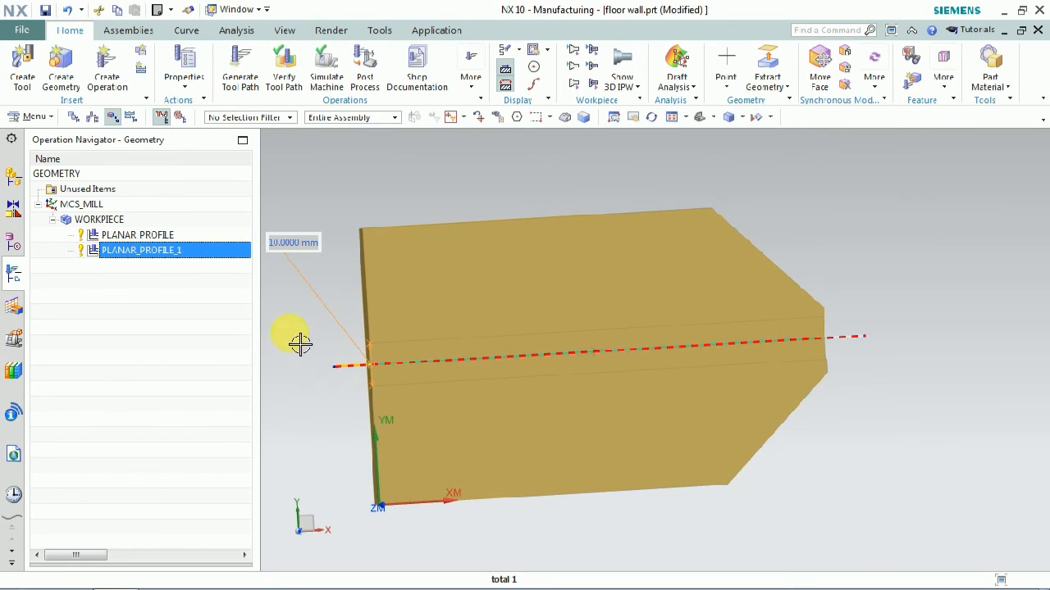
{"action": "left_click", "coordinate": [241, 314]}
{"action": "middle_click_drag", "start_coordinate": [360, 338], "coordinate": [332, 377]}
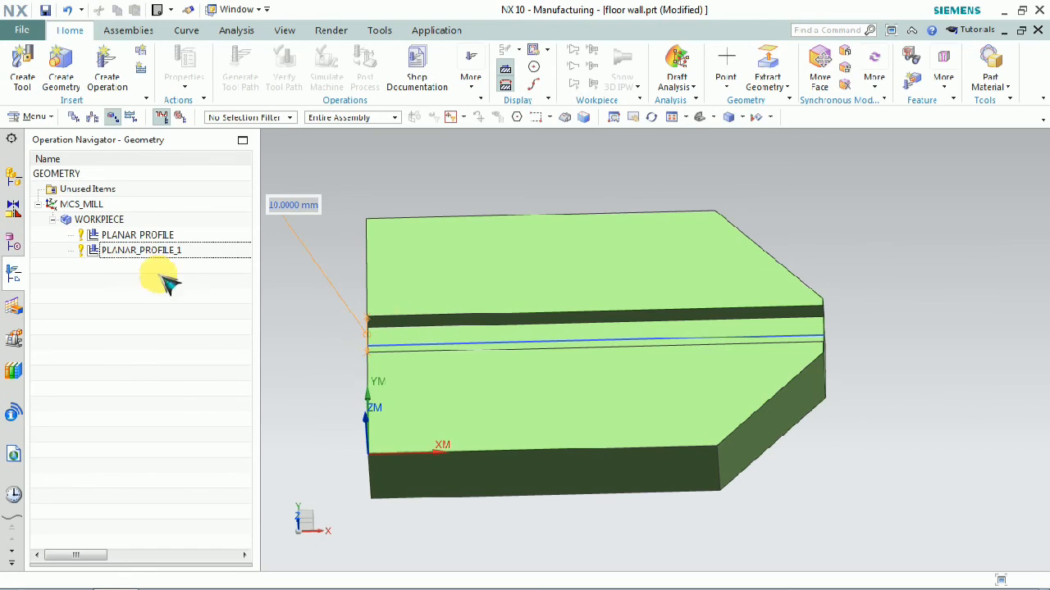
Step: Display the PLANAR_PROFILE_1 tool path again and look through the commands available for the operation
{"action": "left_click", "coordinate": [148, 250]}
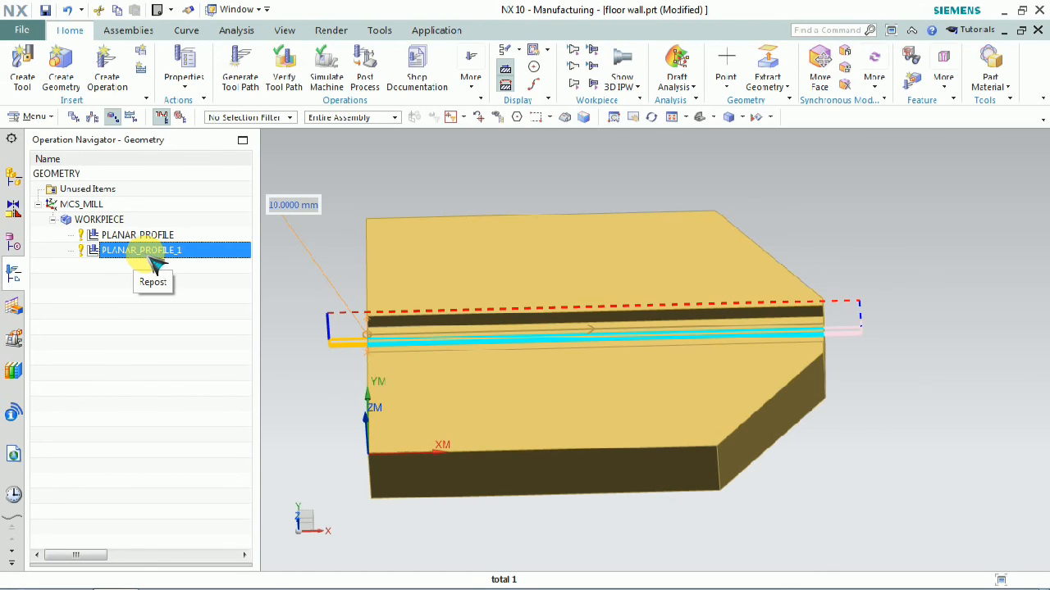
{"action": "right_click", "coordinate": [151, 256]}
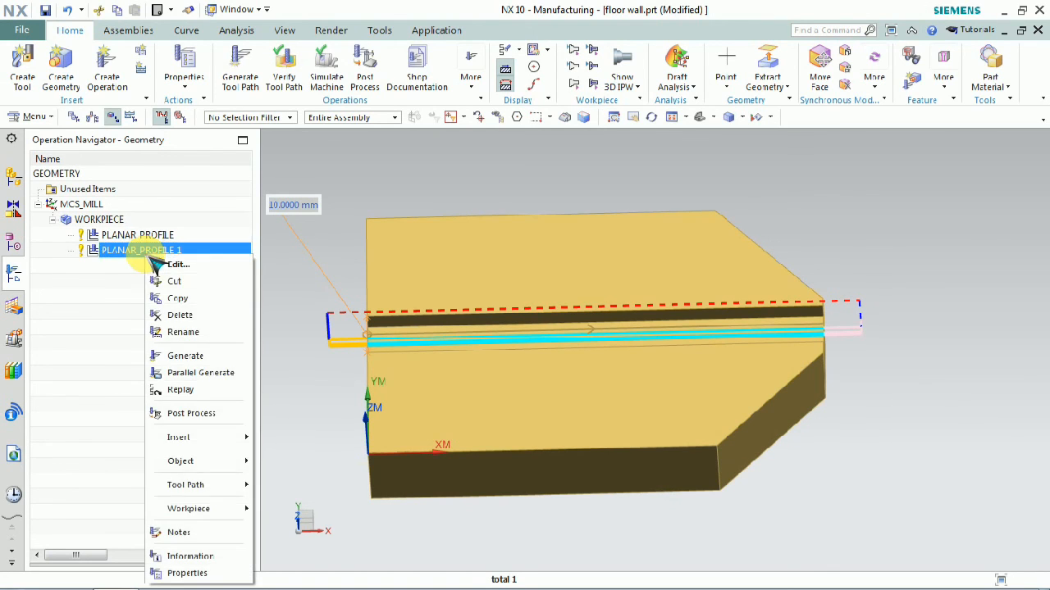
{"action": "mouse_move", "coordinate": [254, 443]}
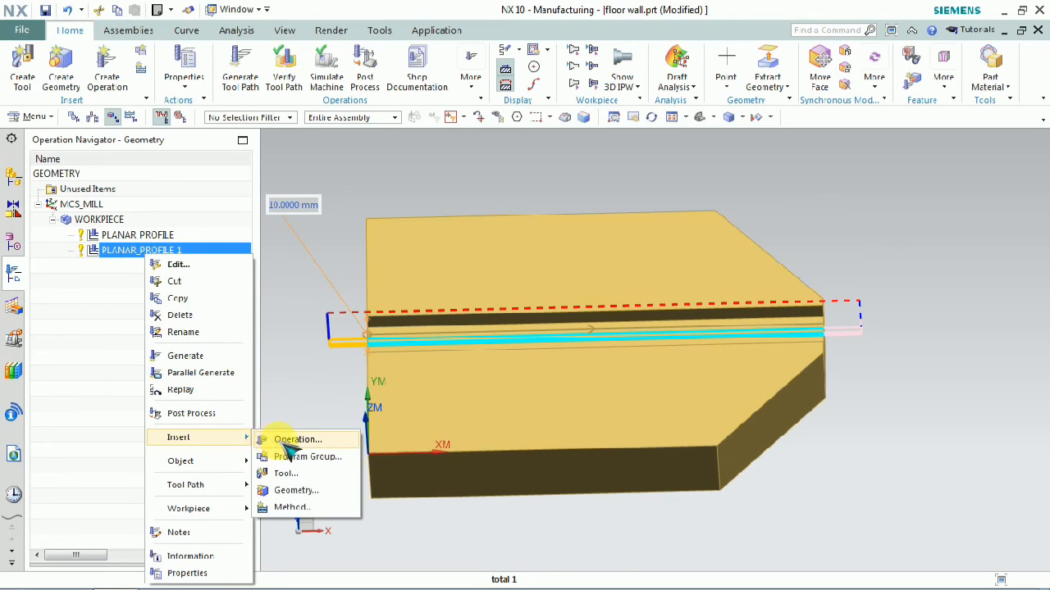
{"action": "left_click", "coordinate": [127, 264]}
Step: Reopen the PLANAR_PROFILE_1 operation to review its path settings and actions, and close it without changes
{"action": "double_click", "coordinate": [123, 251]}
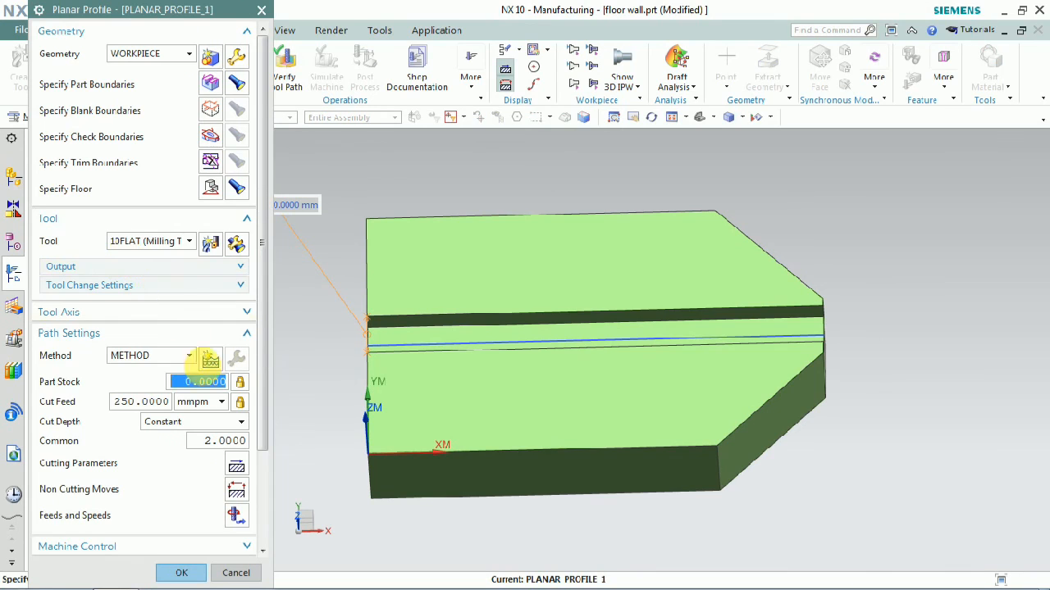
{"action": "scroll", "coordinate": [222, 397], "scroll_direction": "down", "scroll_amount": 3}
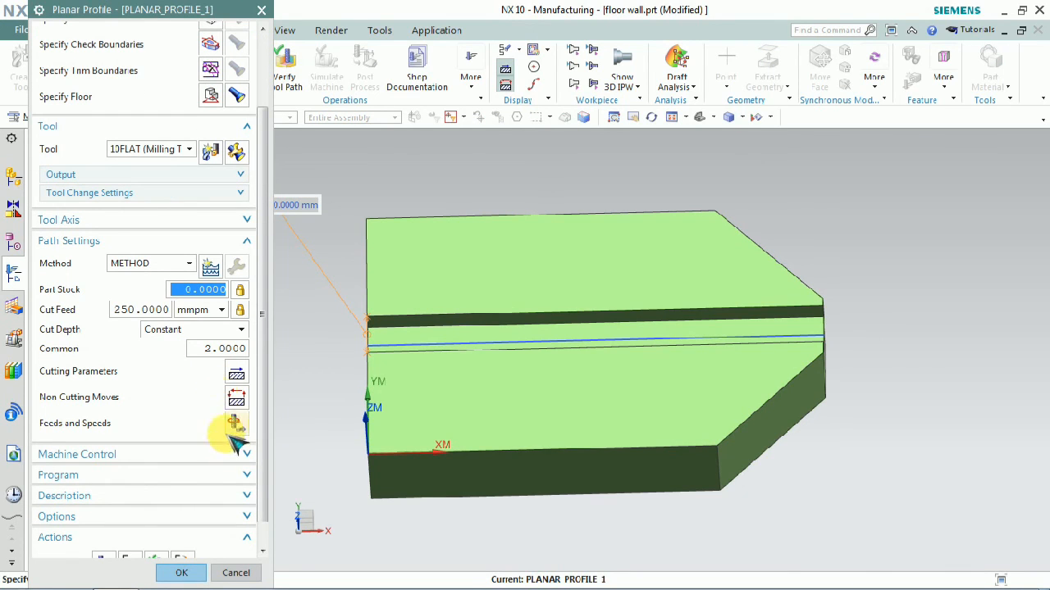
{"action": "scroll", "coordinate": [215, 491], "scroll_direction": "down", "scroll_amount": 1}
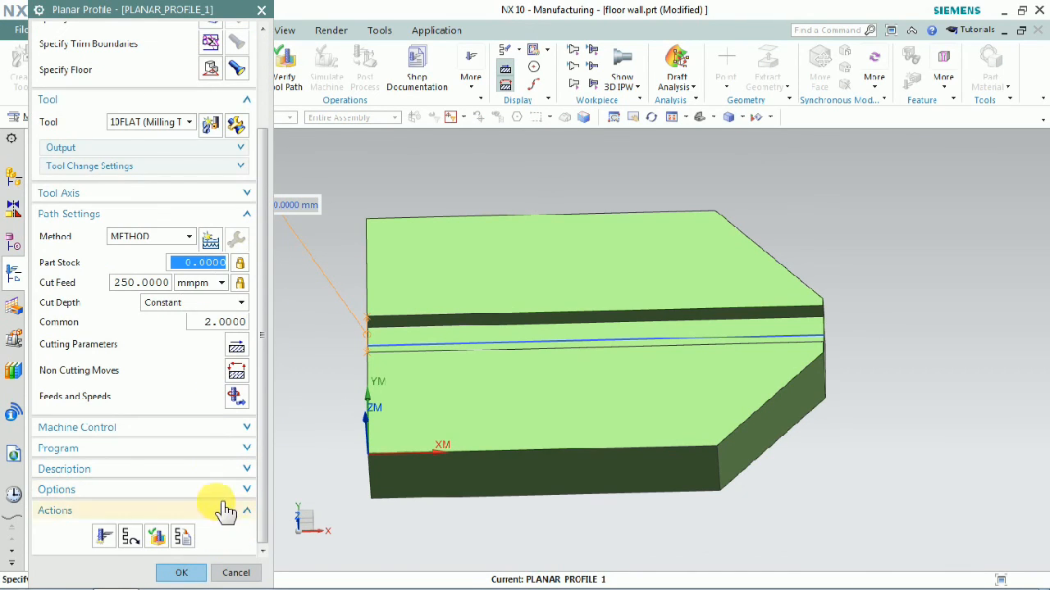
{"action": "left_click", "coordinate": [246, 573]}
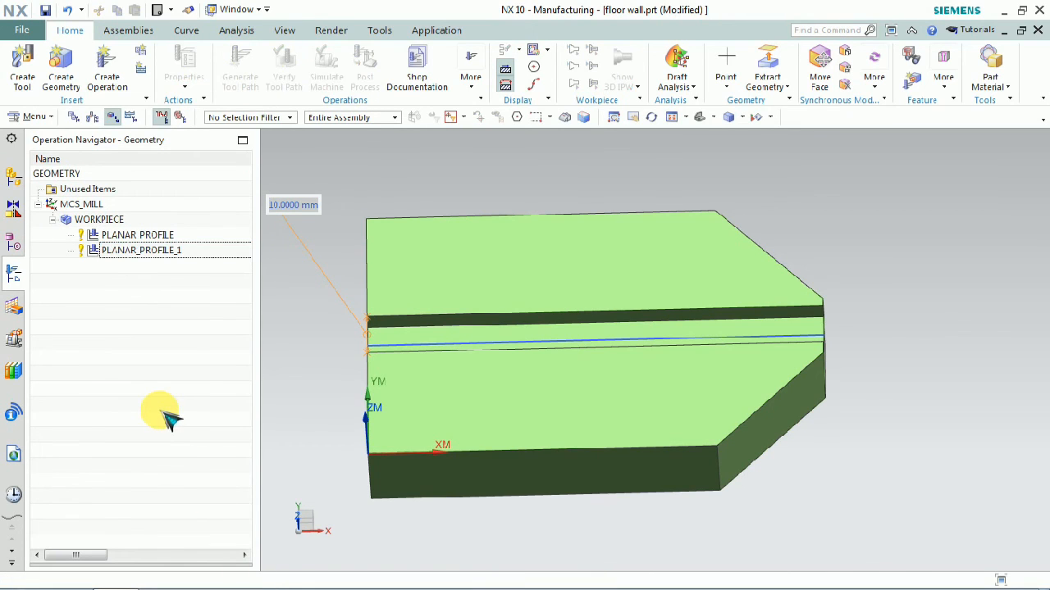